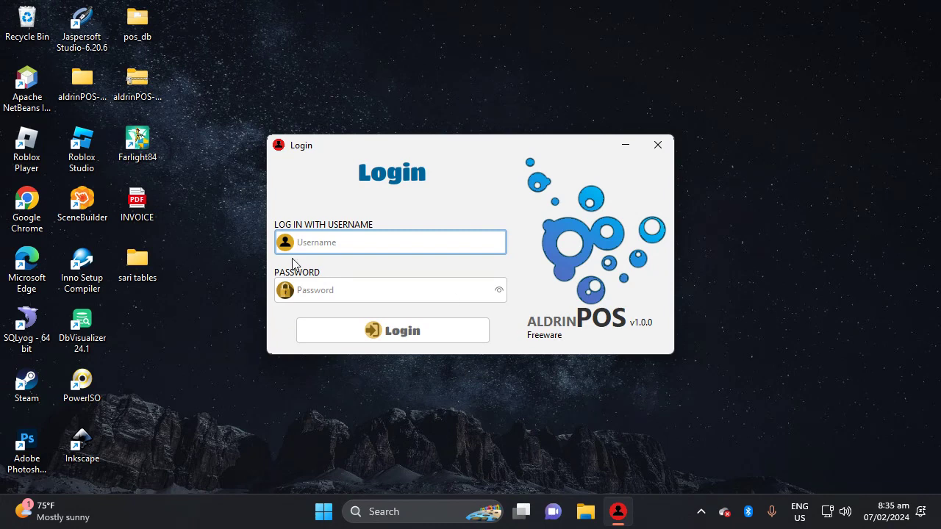
# Log in to Aldrin POS with the administrator username and password, with Caps Lock turned off.
pyautogui.write('ADMIN')
pyautogui.press('Tab')
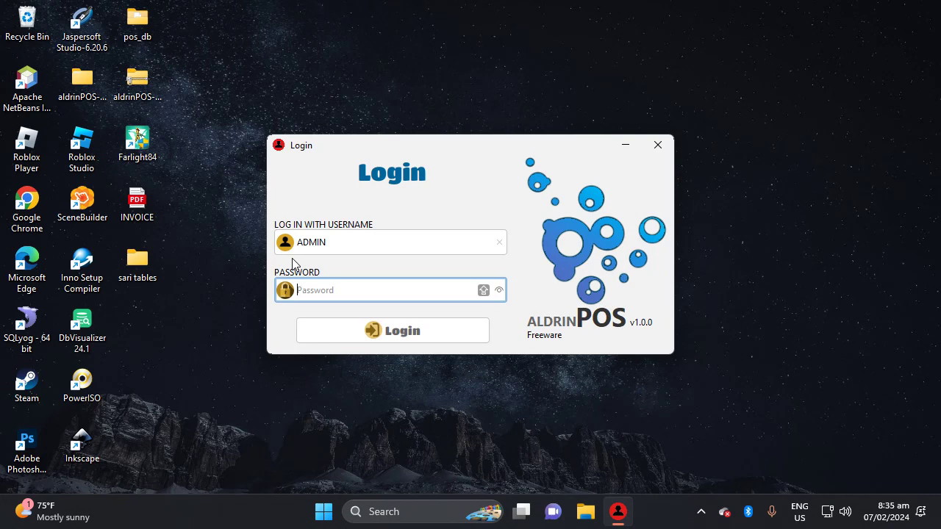
pyautogui.press('capslock')
pyautogui.write('123456')
pyautogui.press('Return')
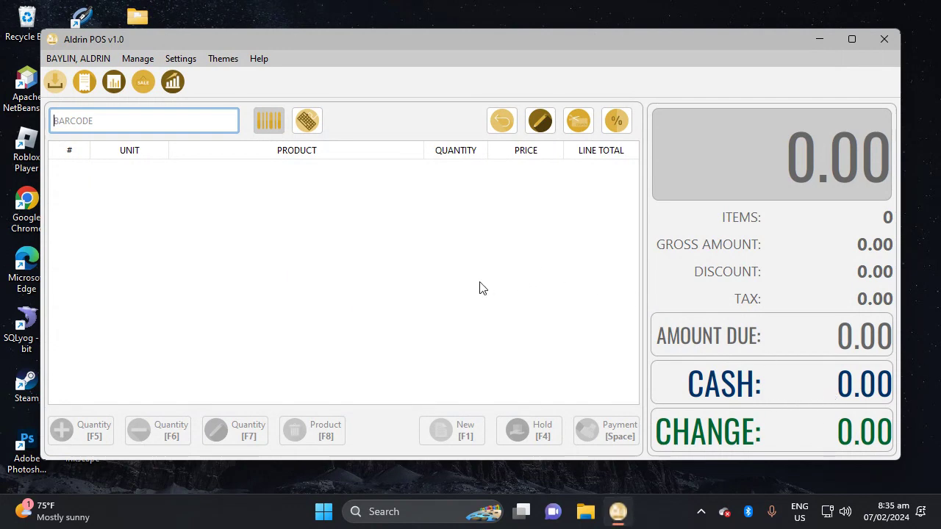
pyautogui.click(260, 61)
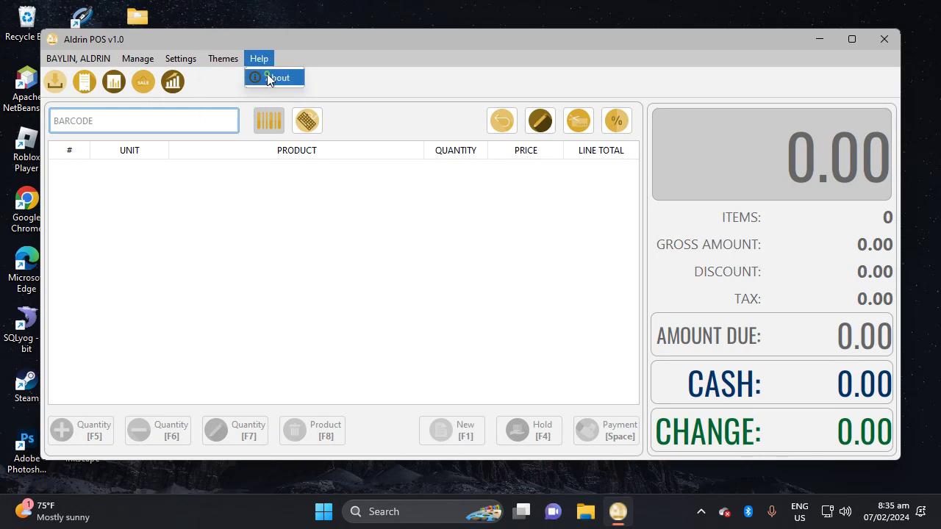
pyautogui.click(267, 77)
pyautogui.click(536, 127)
pyautogui.click(214, 63)
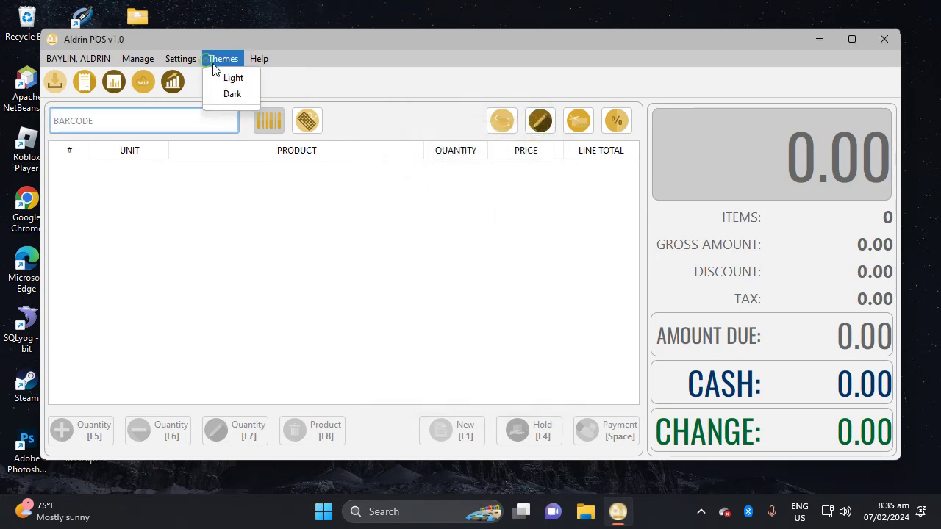
pyautogui.click(232, 94)
pyautogui.click(229, 60)
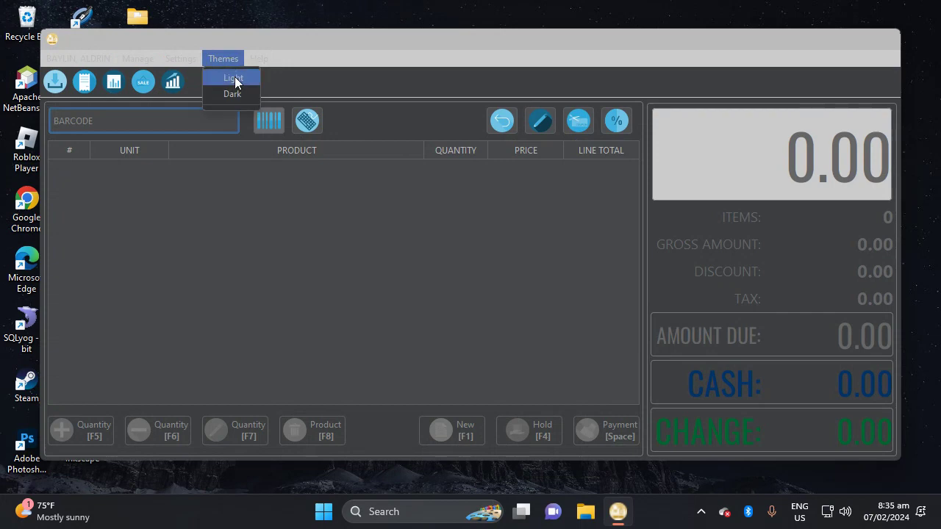
pyautogui.click(233, 79)
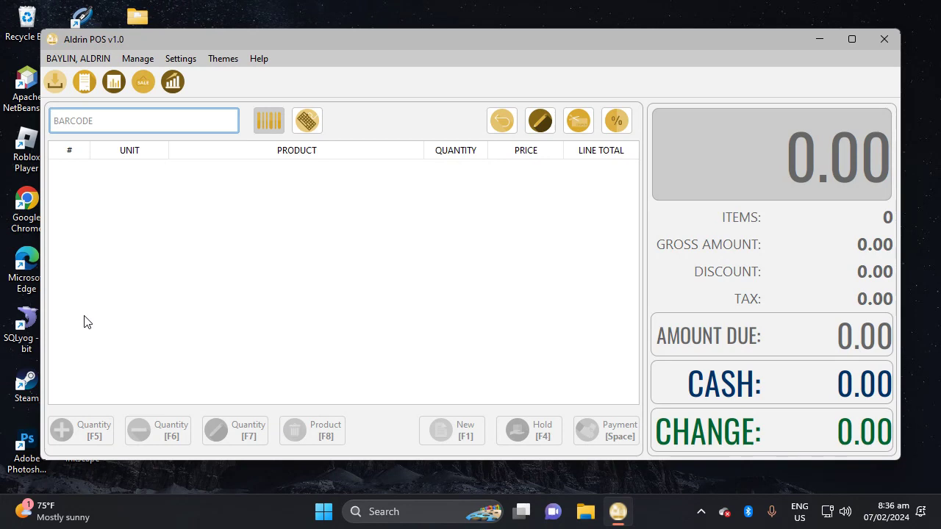
# Scan NIVEA MEN SILVER PROTECT 50ML, DEL MONTE 4 SEASON 220ML and REBISCO CRACKERS into the sale.
pyautogui.press('Return')
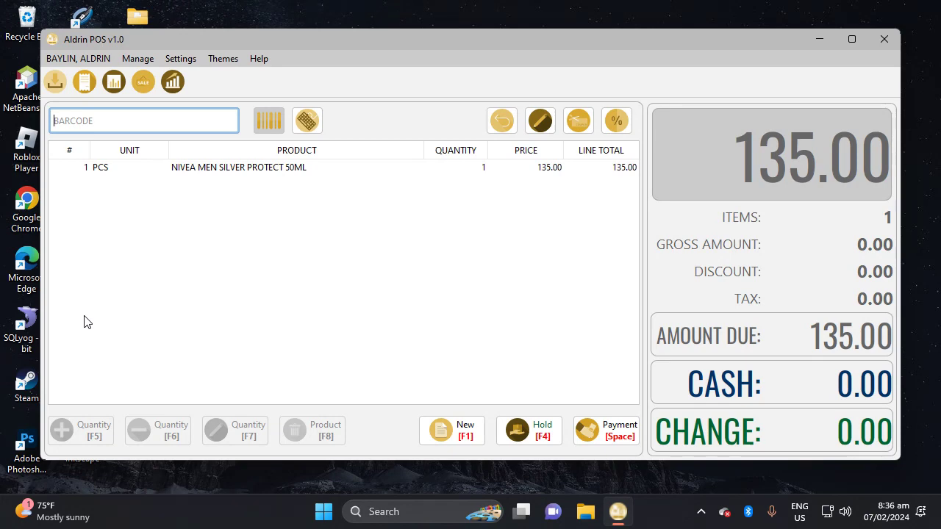
pyautogui.write('4800014360010')
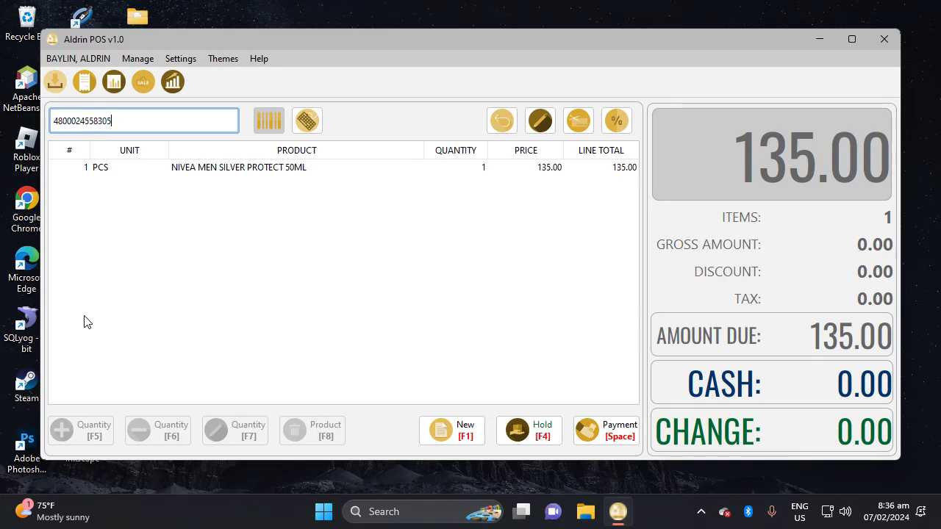
pyautogui.press('Return')
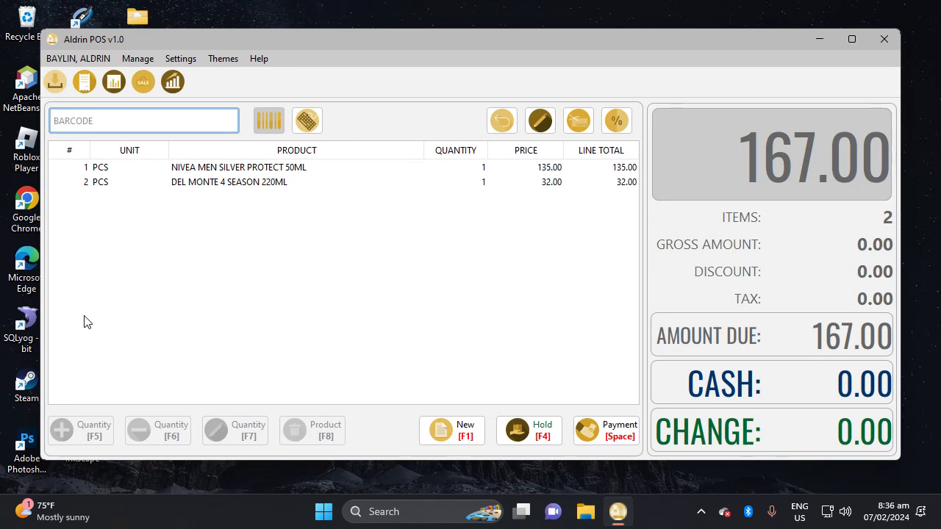
pyautogui.write('4800001111036')
pyautogui.press('Return')
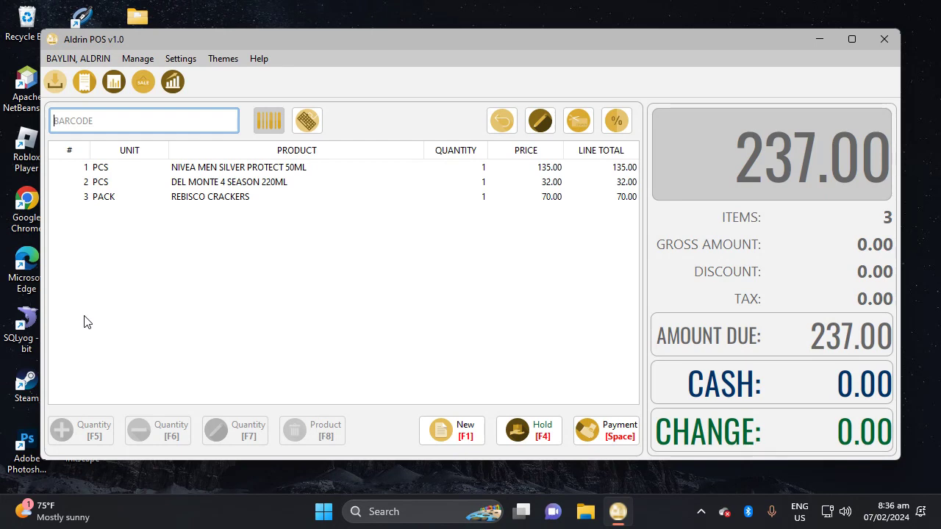
# Raise DEL MONTE to quantity 3 and REBISCO CRACKERS to 5, totalling 581.00.
pyautogui.press('Return')
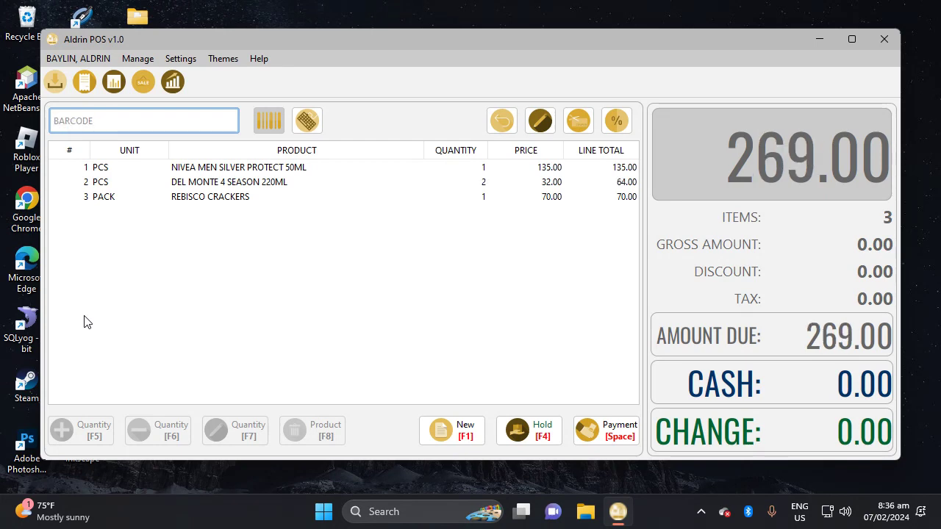
pyautogui.press('Return')
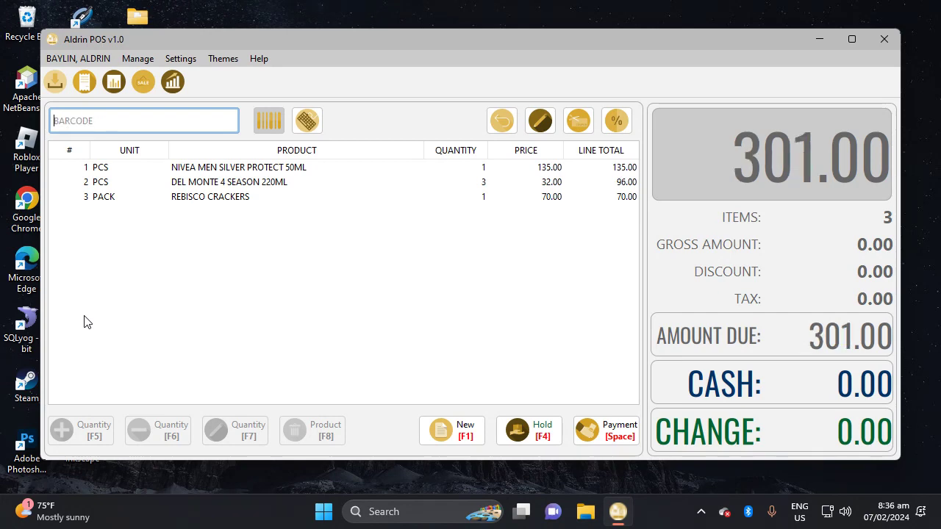
pyautogui.click(255, 200)
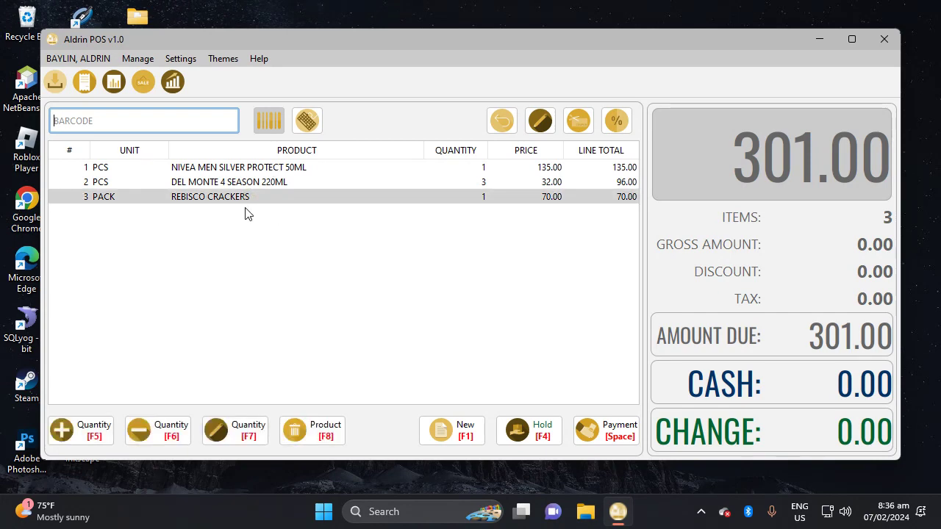
pyautogui.click(243, 439)
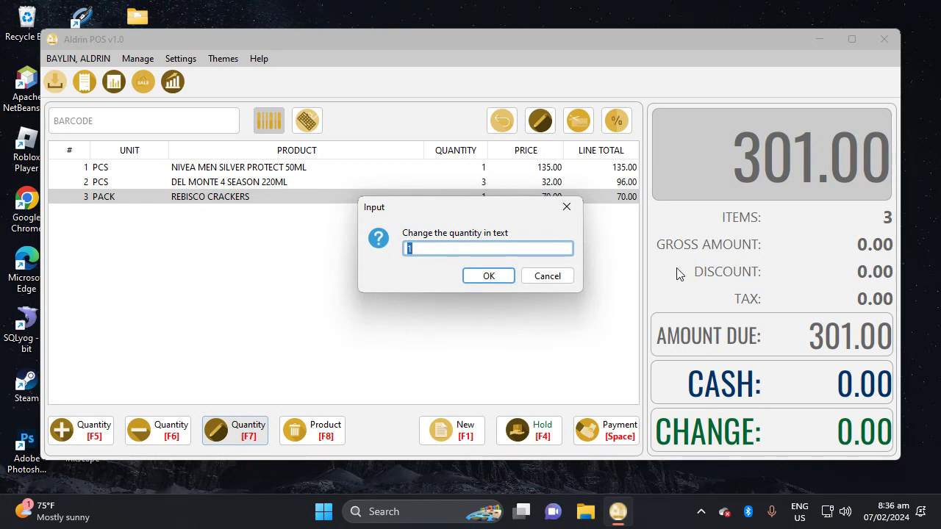
pyautogui.press('Return')
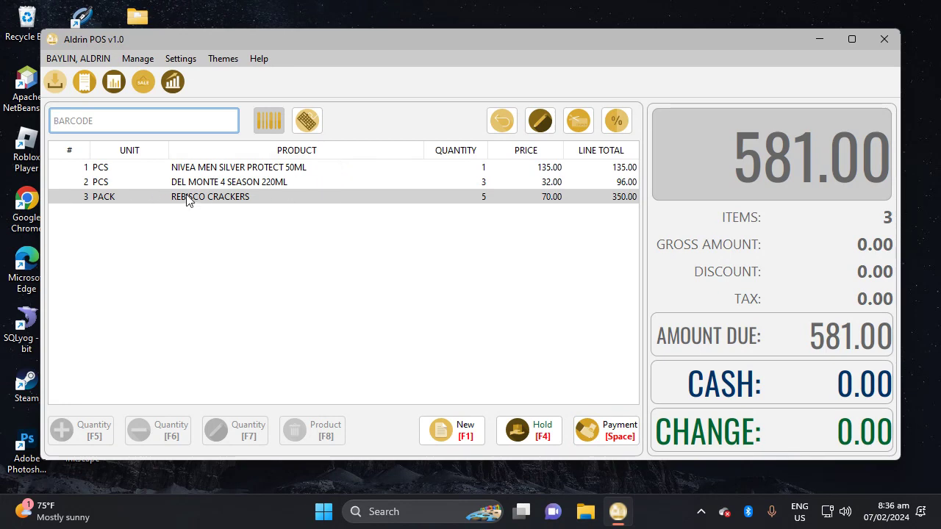
# Pay the 581.00 sale with 600 cash, leaving 19.00 change.
pyautogui.click(607, 434)
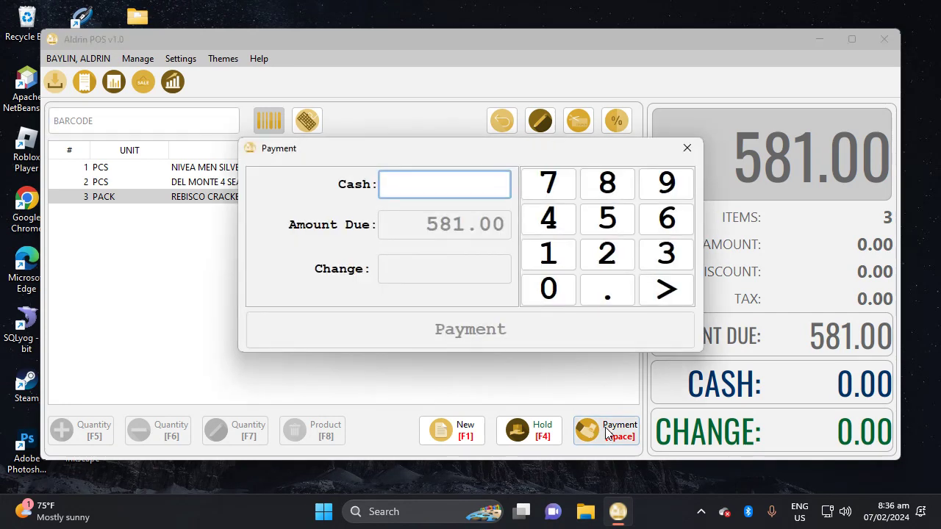
pyautogui.write('600')
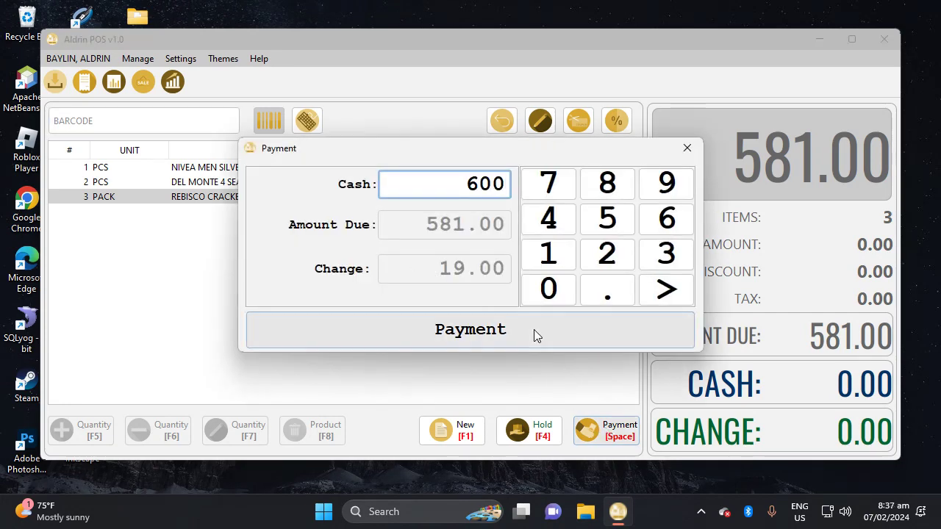
pyautogui.click(534, 332)
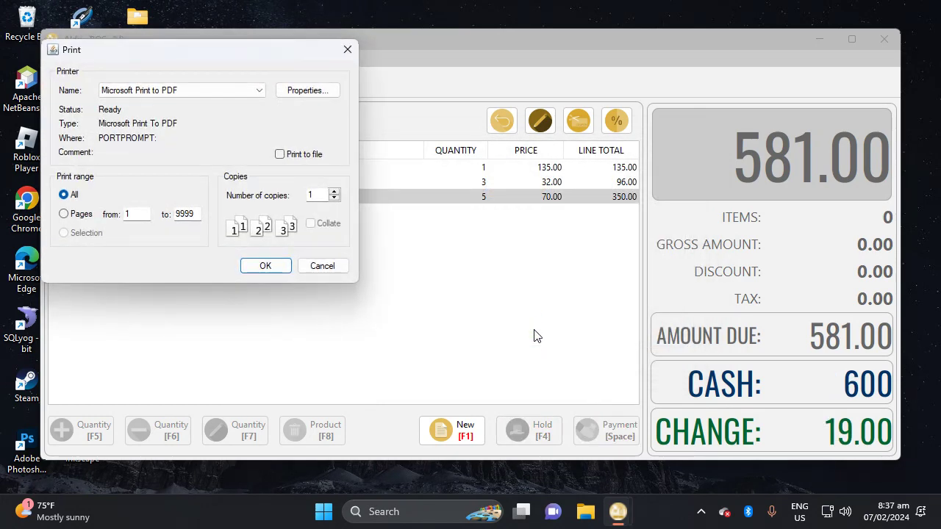
# Print the receipt with Microsoft Print to PDF, replacing the existing INVOICE.pdf.
pyautogui.click(123, 93)
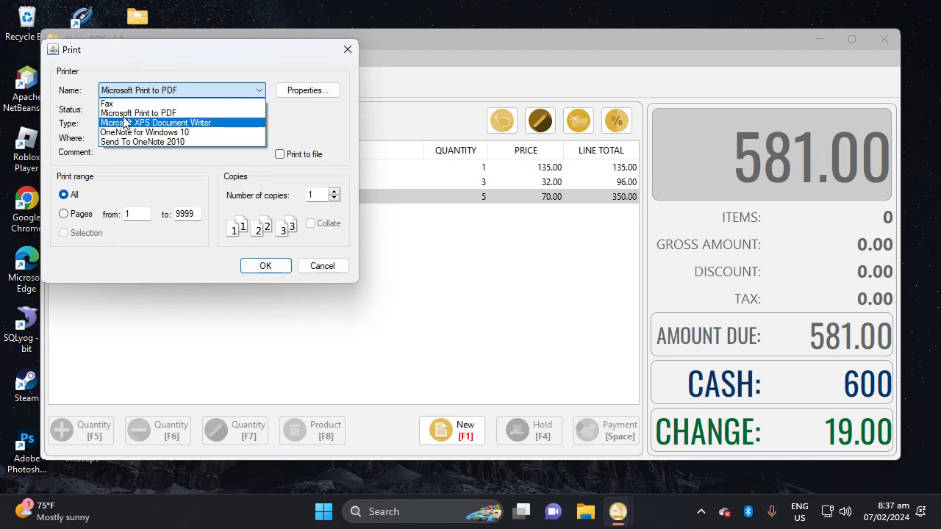
pyautogui.click(125, 114)
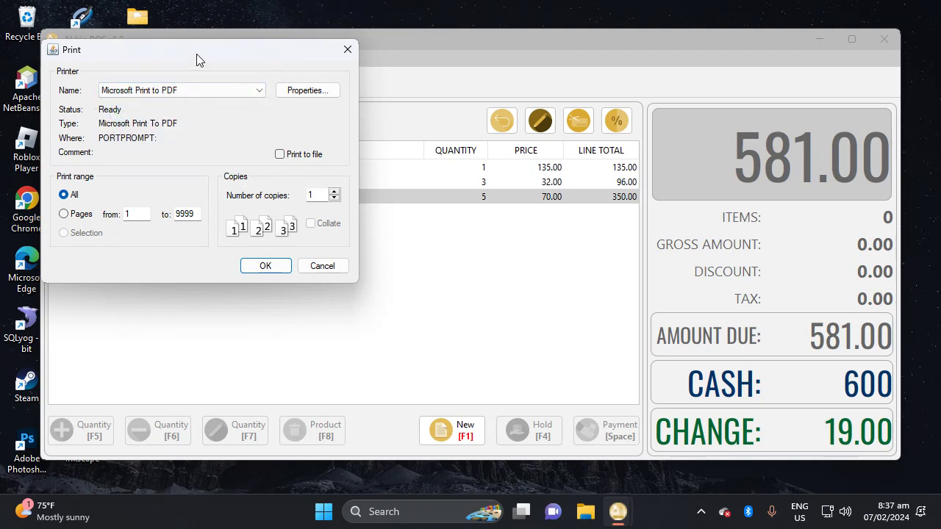
pyautogui.moveTo(196, 59); pyautogui.dragTo(380, 86)
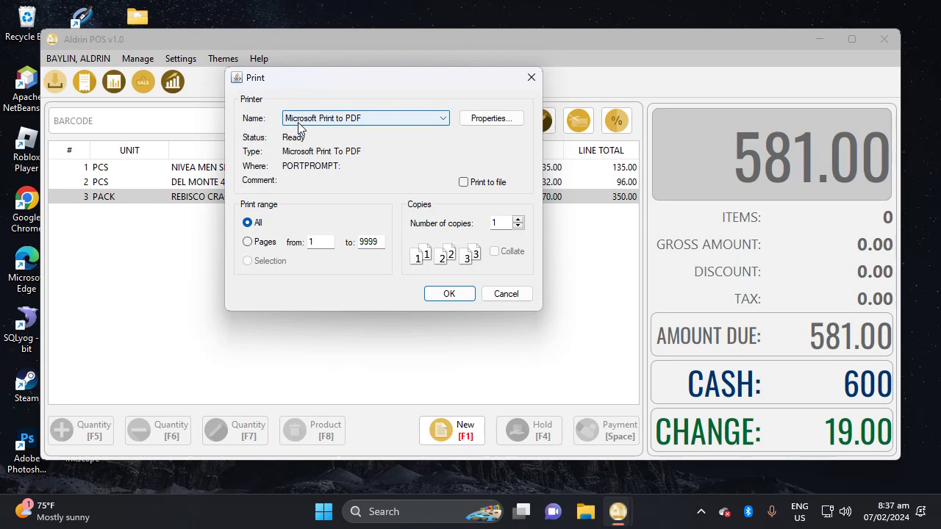
pyautogui.click(446, 294)
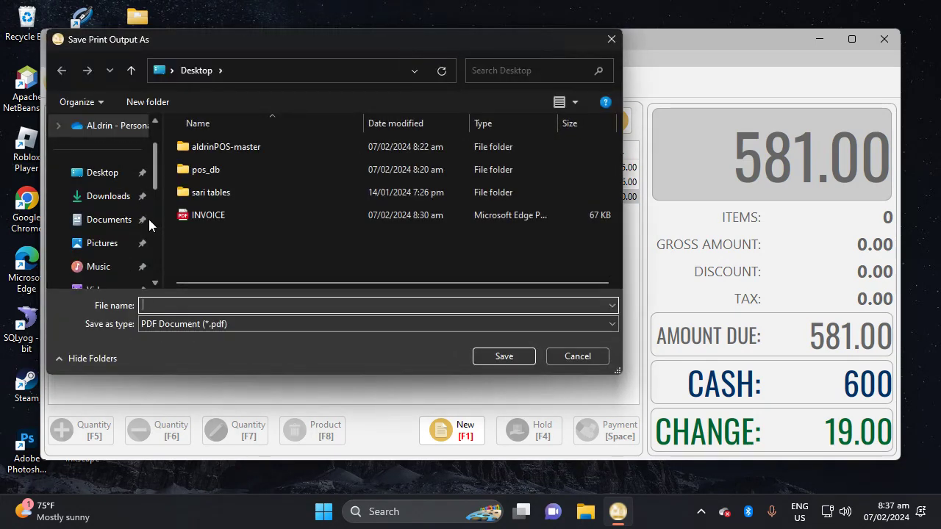
pyautogui.click(210, 216)
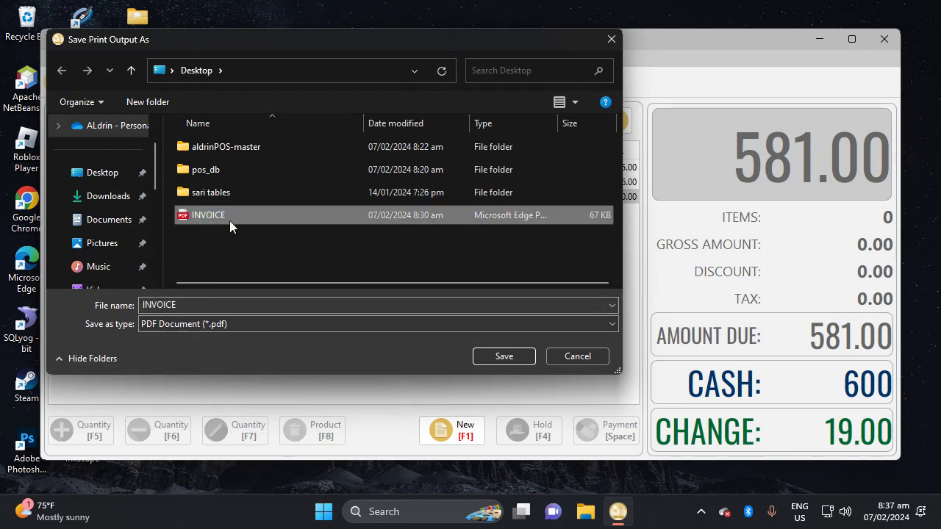
pyautogui.click(504, 356)
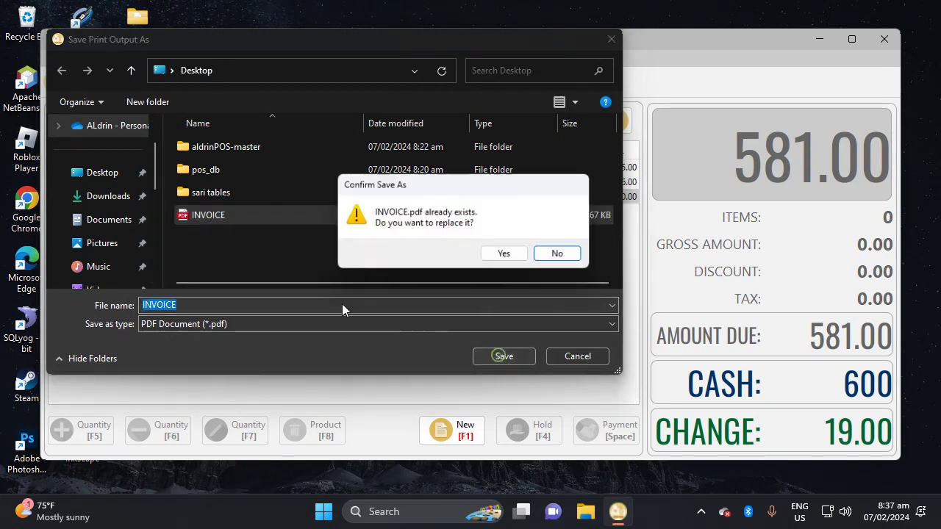
pyautogui.click(503, 253)
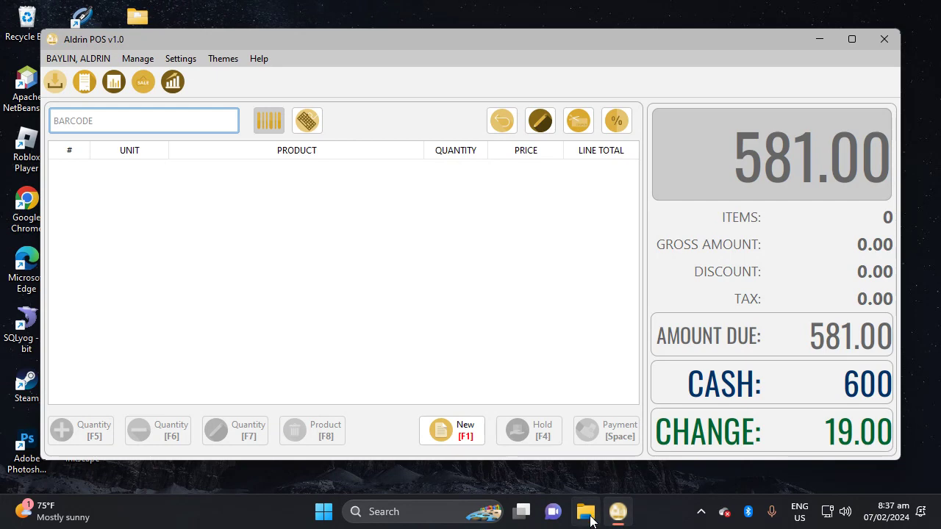
# Open INVOICE.pdf from the Desktop folder in File Explorer, then close Explorer.
pyautogui.click(621, 522)
pyautogui.press('super+e')
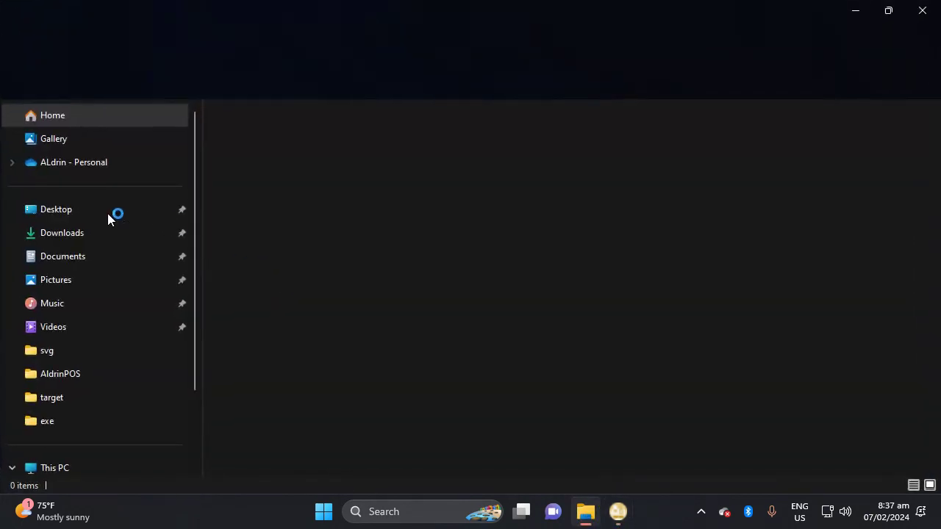
pyautogui.click(56, 211)
pyautogui.click(263, 276)
pyautogui.doubleClick(263, 278)
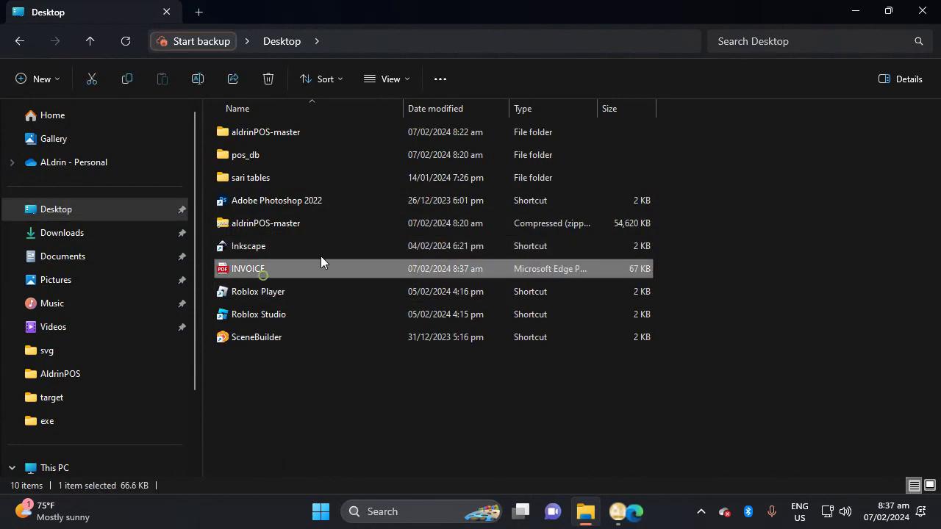
pyautogui.click(924, 12)
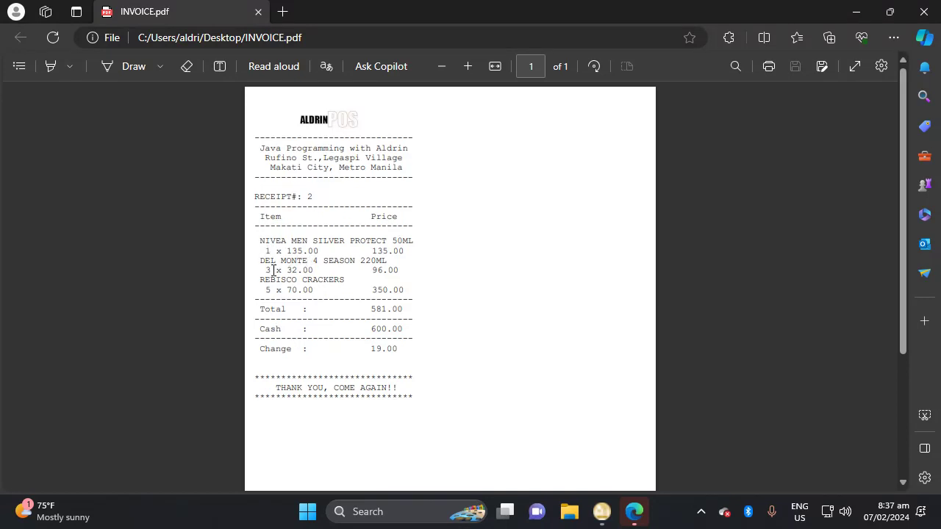
pyautogui.moveTo(271, 262); pyautogui.dragTo(355, 265)
pyautogui.moveTo(259, 280); pyautogui.dragTo(355, 282)
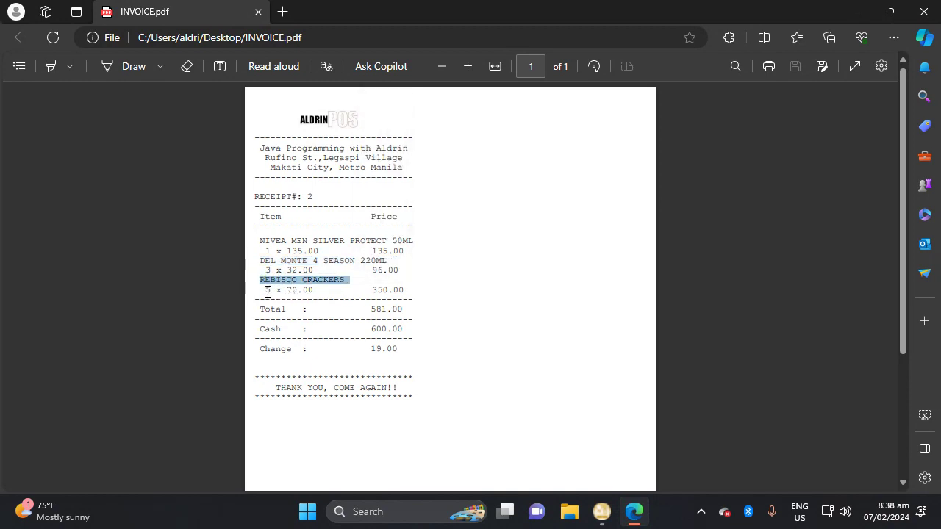
pyautogui.moveTo(268, 291); pyautogui.dragTo(288, 293)
pyautogui.click(298, 294)
pyautogui.moveTo(403, 294); pyautogui.dragTo(375, 294)
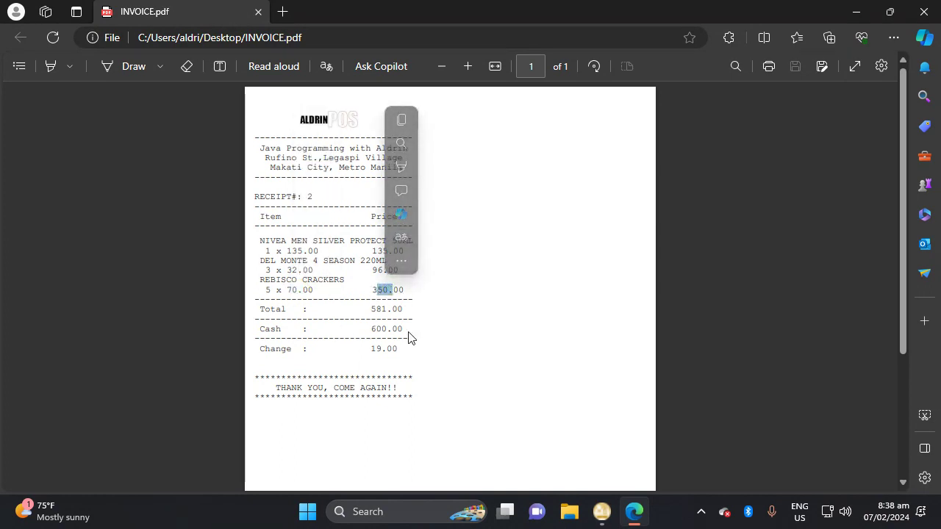
pyautogui.moveTo(411, 336); pyautogui.dragTo(391, 329)
pyautogui.doubleClick(400, 348)
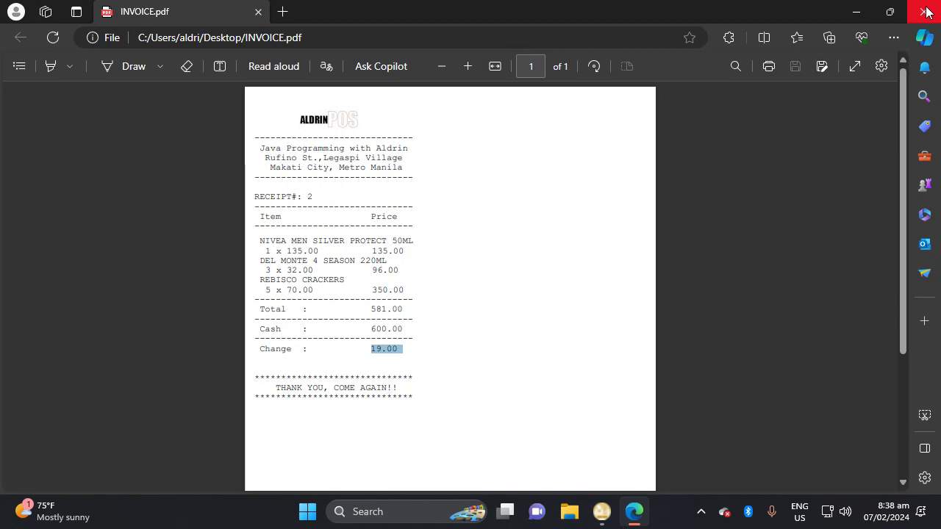
# Close the INVOICE viewer, exit Aldrin POS confirming Yes, and launch Google Chrome.
pyautogui.click(926, 11)
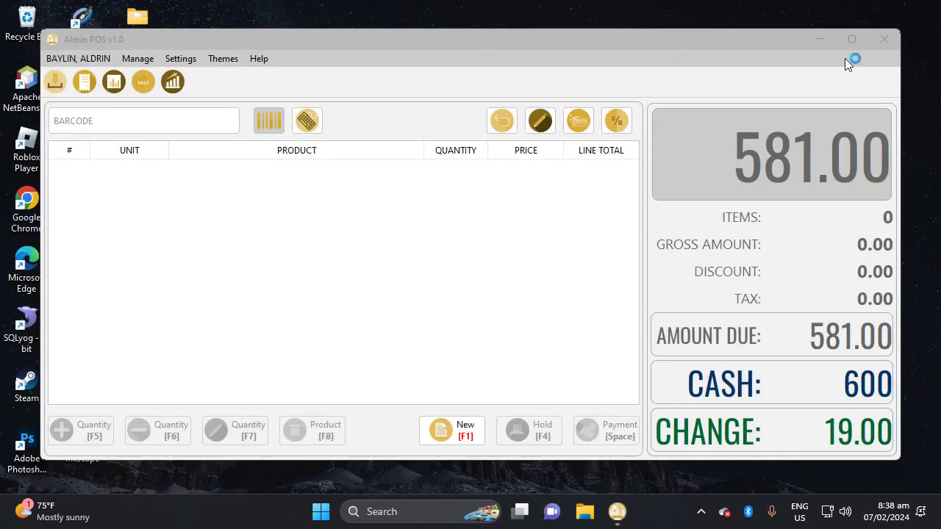
pyautogui.click(883, 40)
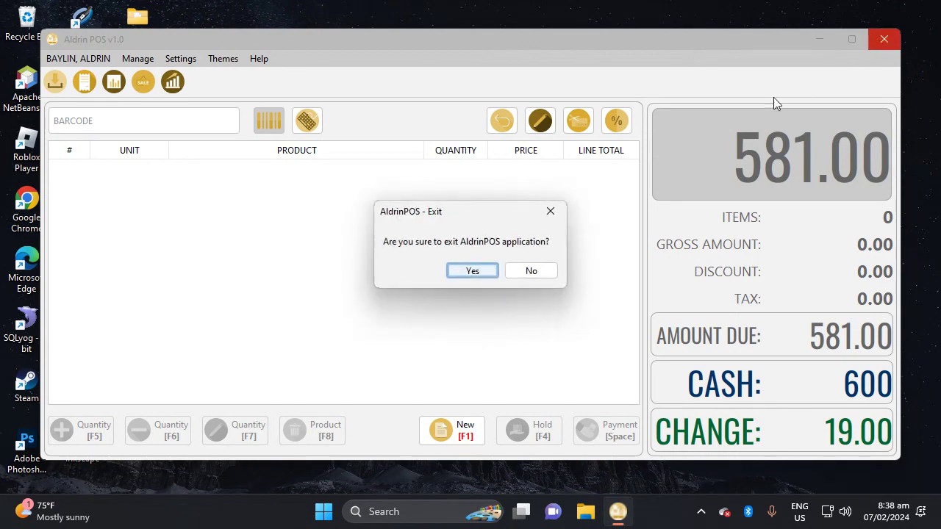
pyautogui.click(473, 271)
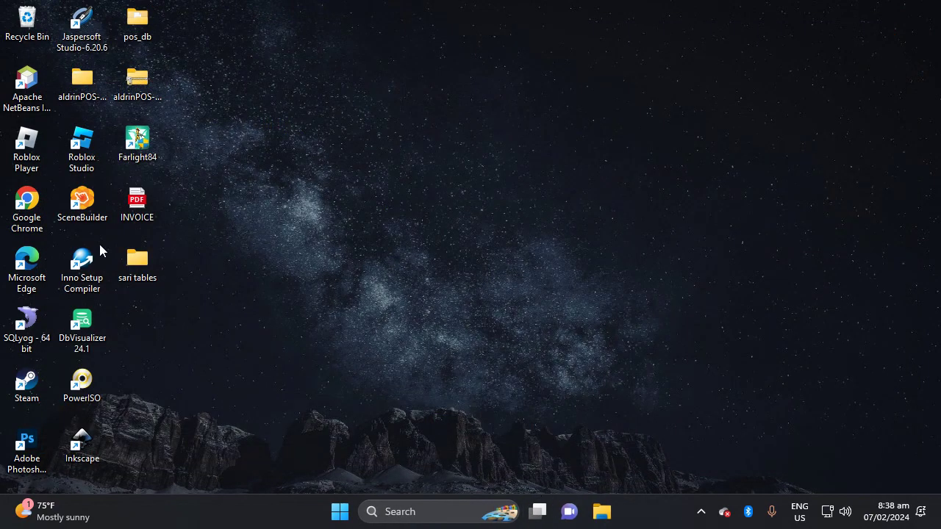
pyautogui.doubleClick(22, 211)
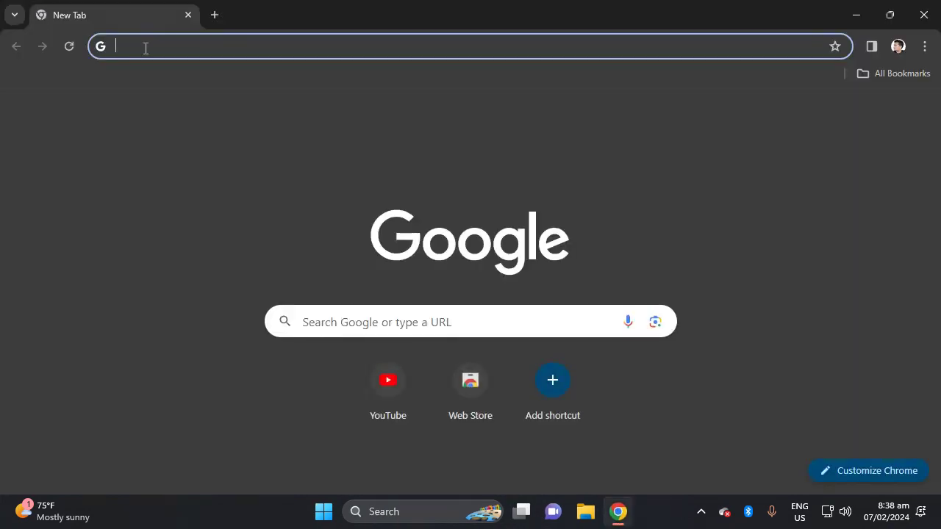
# Go to github.com and open the aldrinPOS repository.
pyautogui.write('github.com')
pyautogui.press('Return')
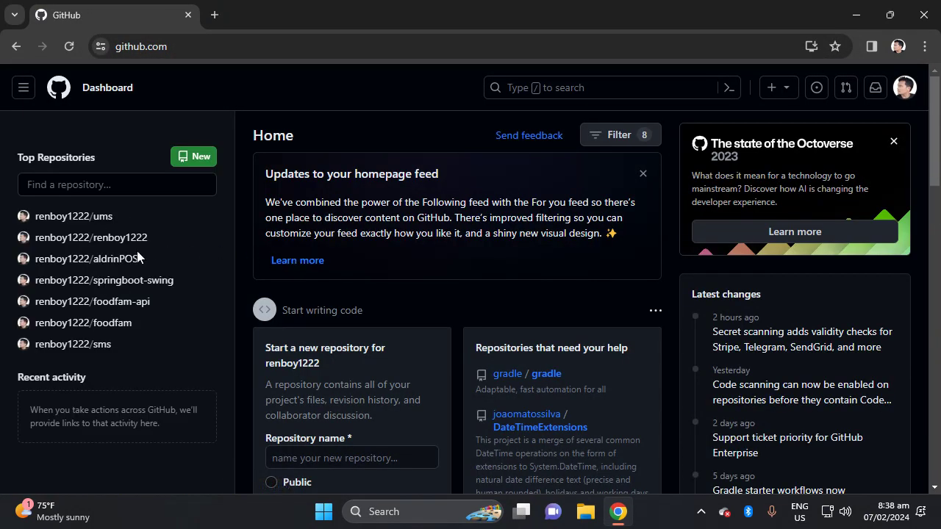
pyautogui.click(120, 264)
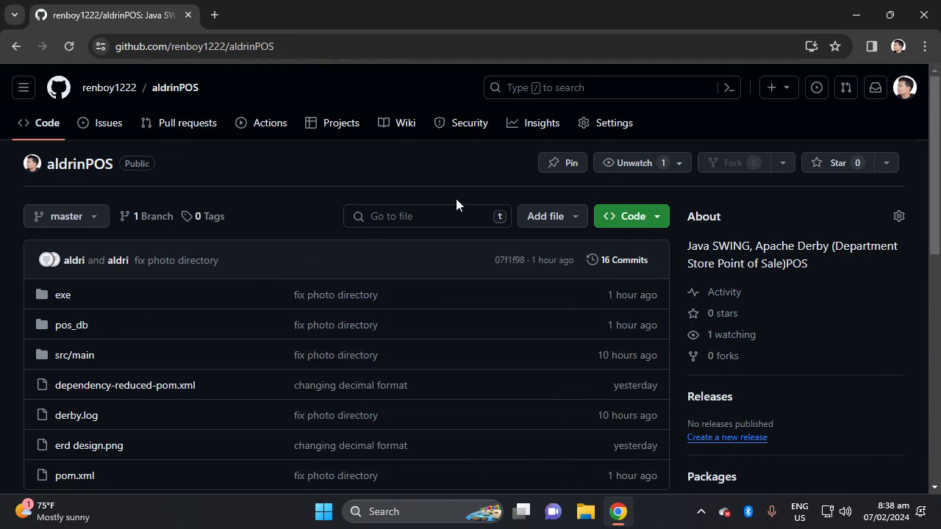
pyautogui.scroll(-1, 456, 203)
pyautogui.scroll(1, 164, 184)
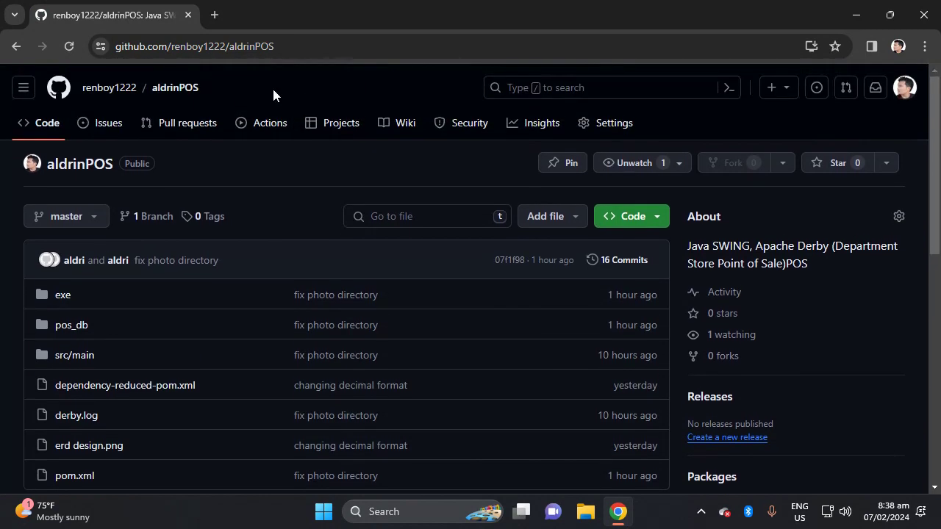
# Download the repository as a ZIP and show aldrinPOS-master.zip in its folder.
pyautogui.click(292, 47)
pyautogui.click(657, 224)
pyautogui.click(446, 457)
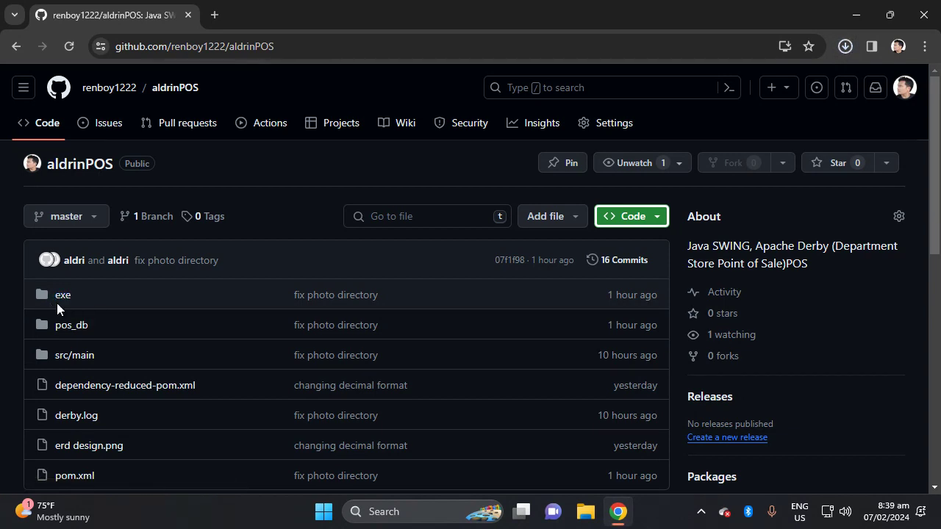
pyautogui.click(844, 47)
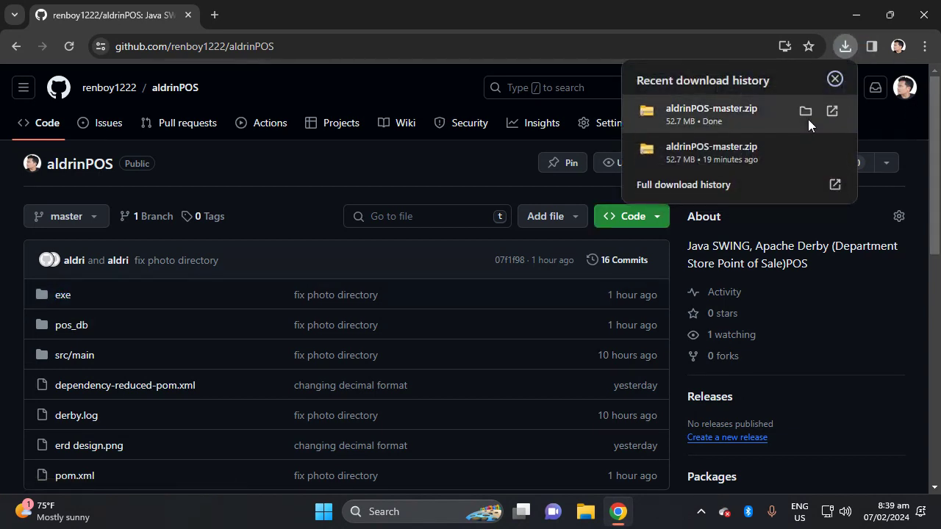
pyautogui.click(805, 112)
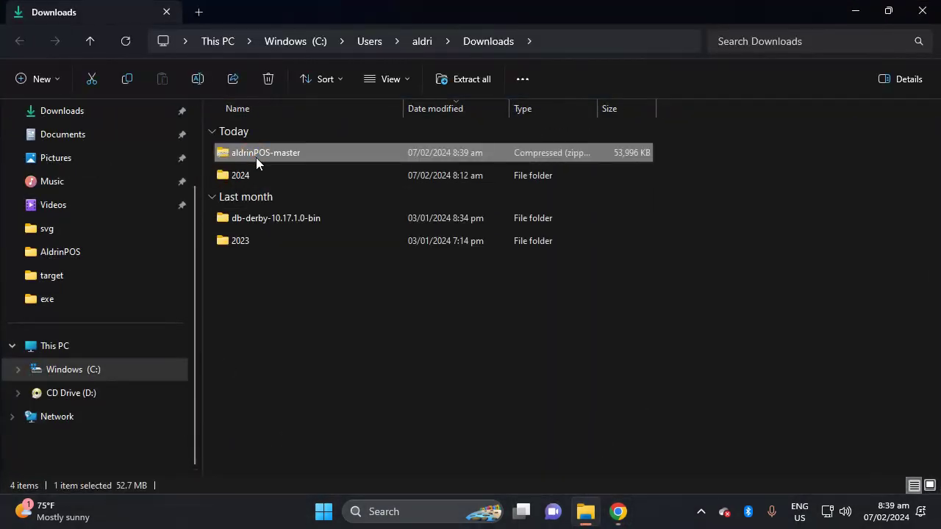
# Extract all files from aldrinPOS-master.zip to the suggested destination.
pyautogui.rightClick(255, 158)
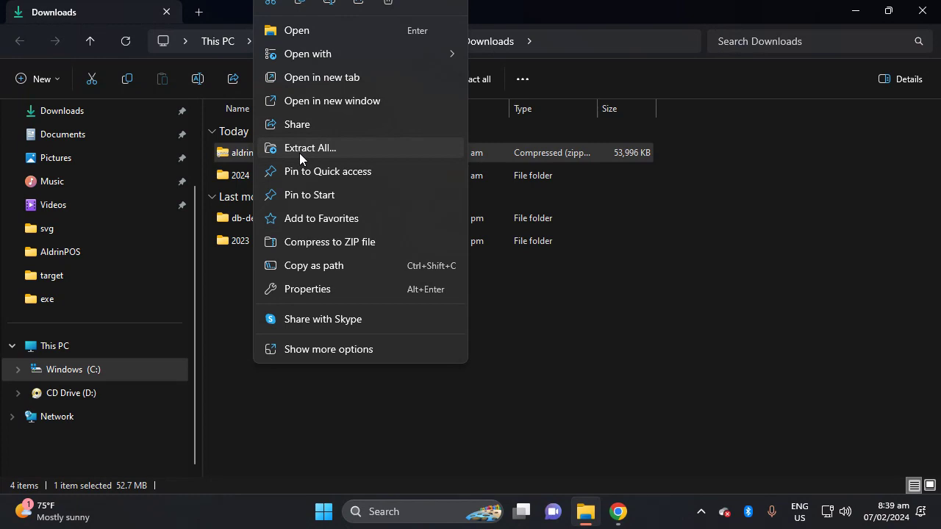
pyautogui.click(299, 150)
pyautogui.click(616, 396)
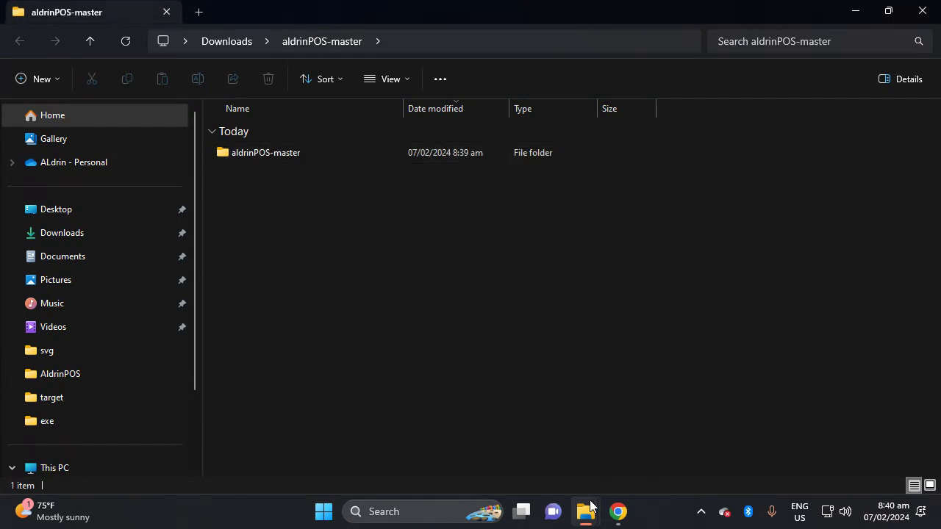
# Open aldrinPOS-master > exe and select the AldrinPOS-1.0-SNAPSHOT jar.
pyautogui.doubleClick(236, 157)
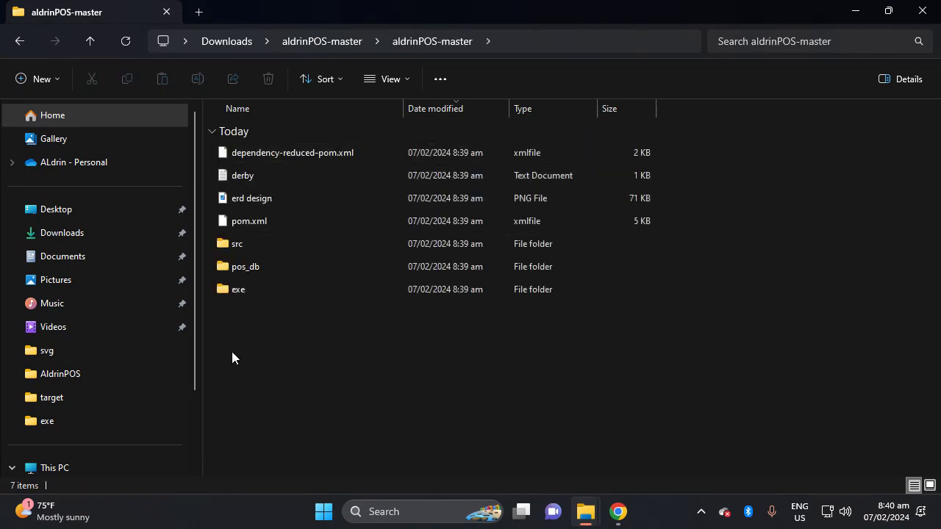
pyautogui.doubleClick(238, 291)
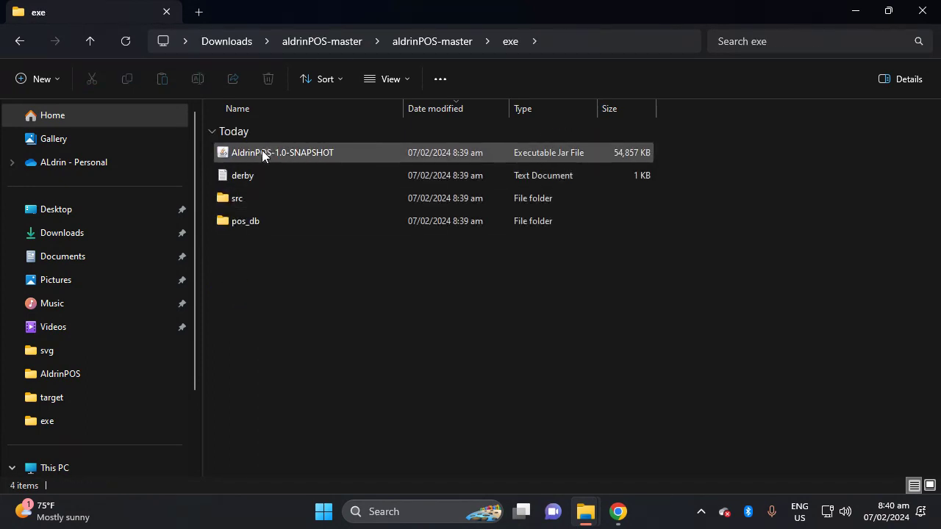
pyautogui.click(261, 157)
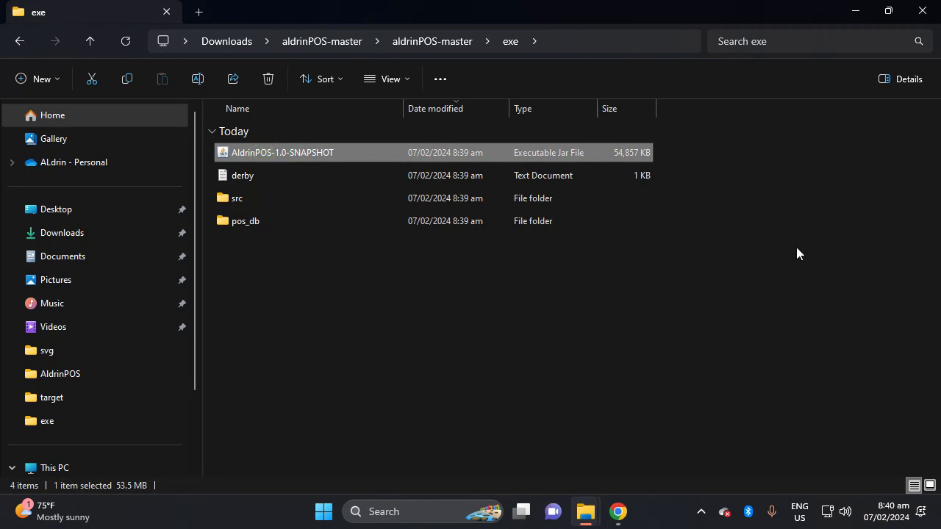
# Run the AldrinPOS-1.0-SNAPSHOT jar and select the newly updated pos_db folder.
pyautogui.doubleClick(615, 155)
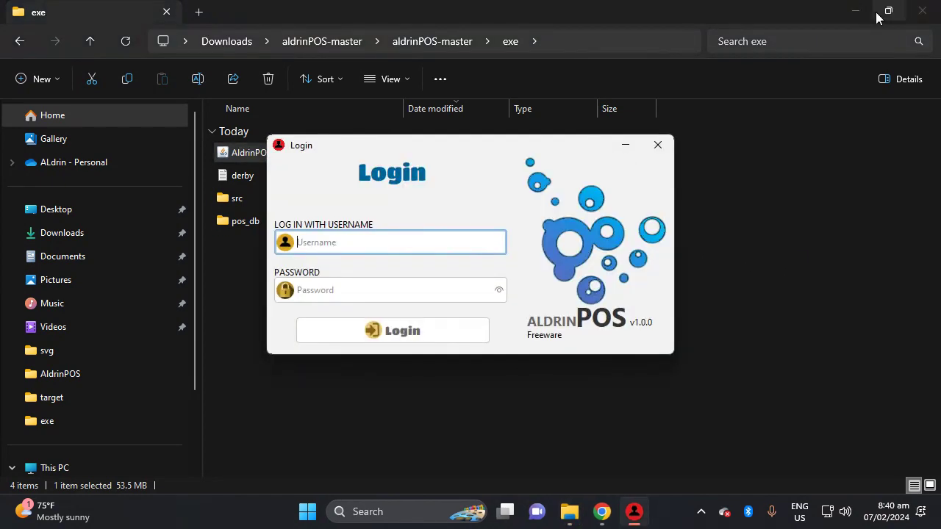
pyautogui.click(230, 309)
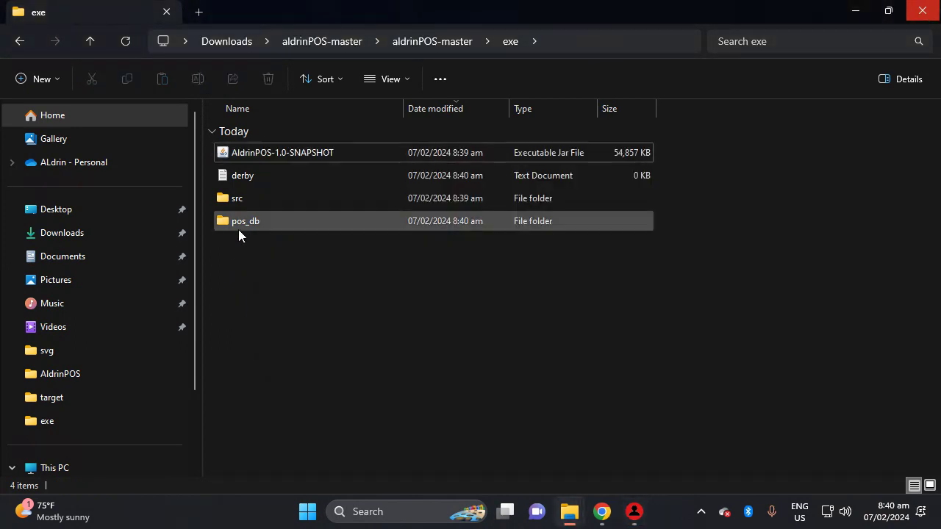
pyautogui.click(241, 224)
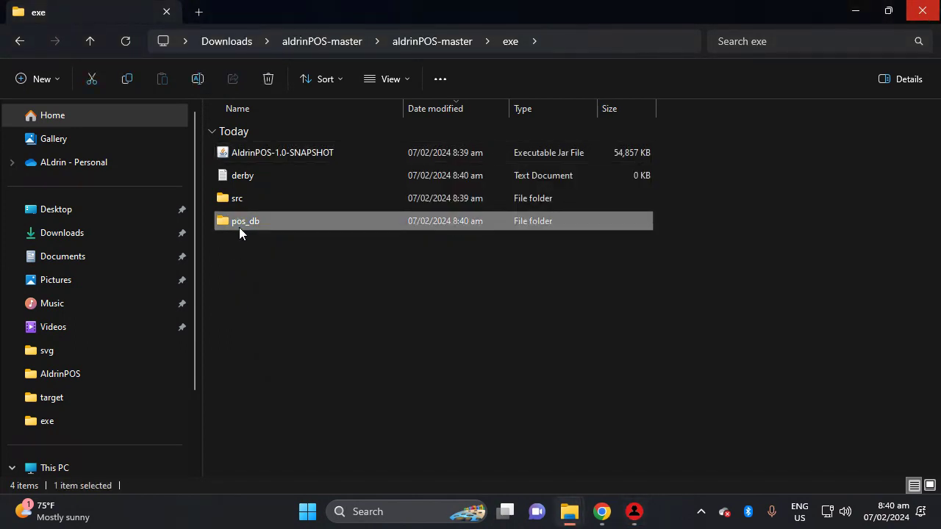
# Minimize the Explorer windows, toggle the GitHub browser, and return to the exe folder window.
pyautogui.click(852, 14)
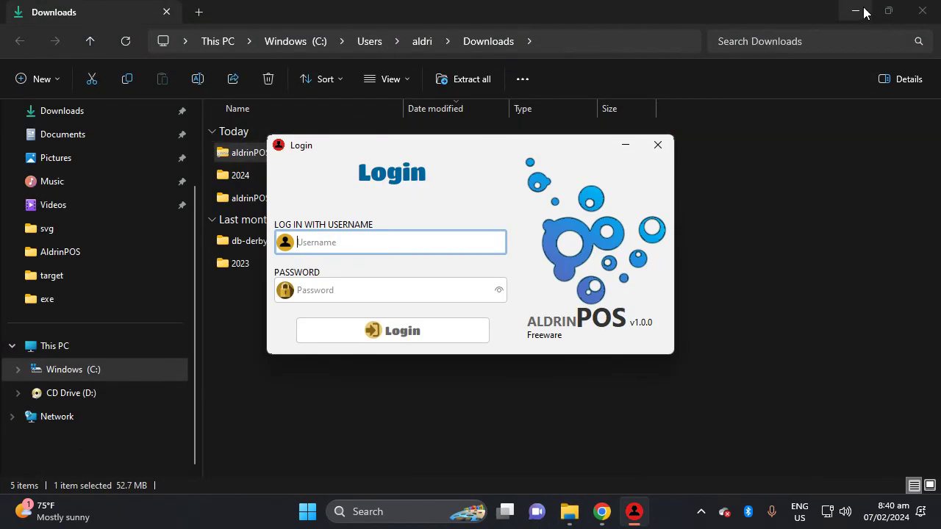
pyautogui.click(858, 12)
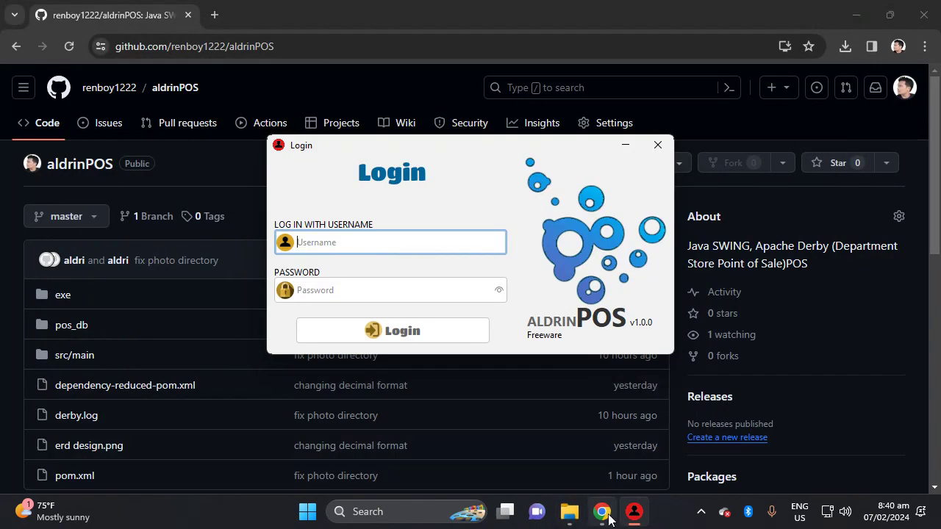
pyautogui.click(604, 515)
pyautogui.click(604, 514)
pyautogui.click(603, 513)
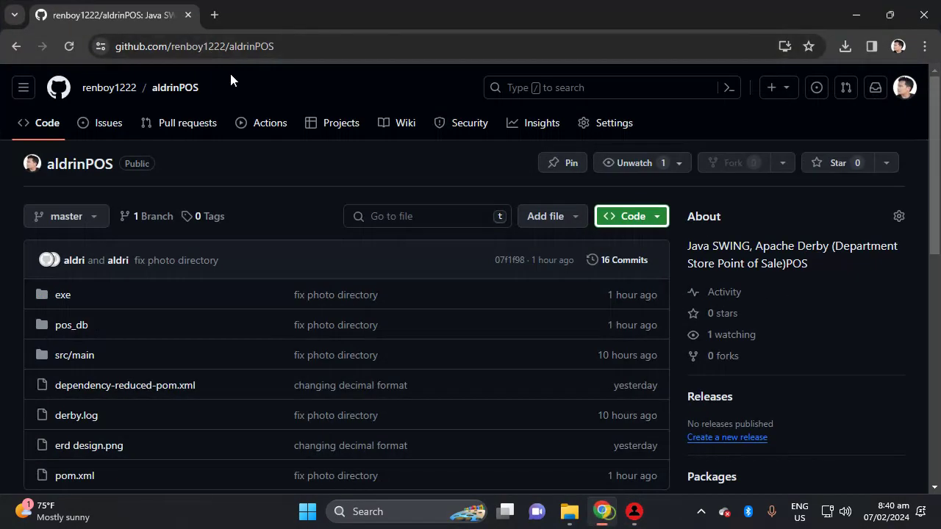
pyautogui.click(568, 515)
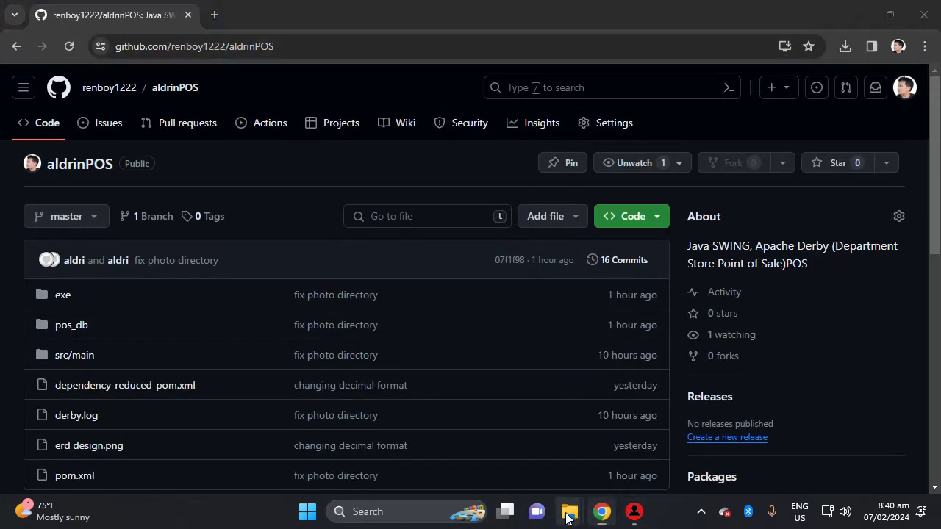
pyautogui.click(626, 462)
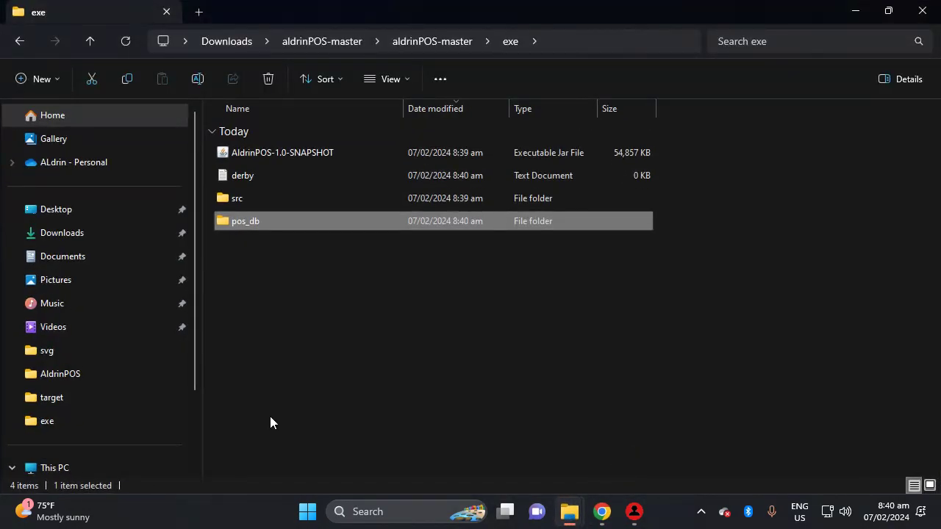
# Open the derby log in Notepad, highlight Java runtime 21.0.1, and return to Chrome.
pyautogui.doubleClick(265, 179)
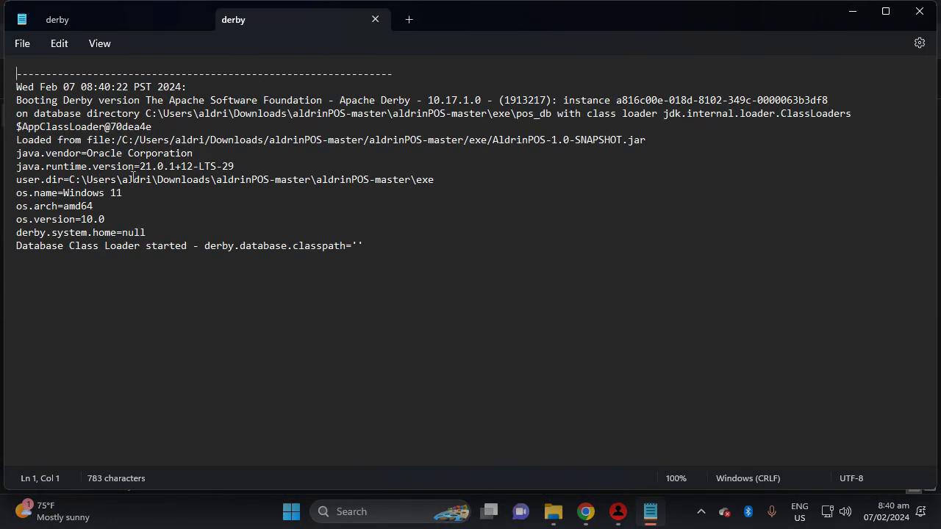
pyautogui.moveTo(177, 169); pyautogui.dragTo(143, 170)
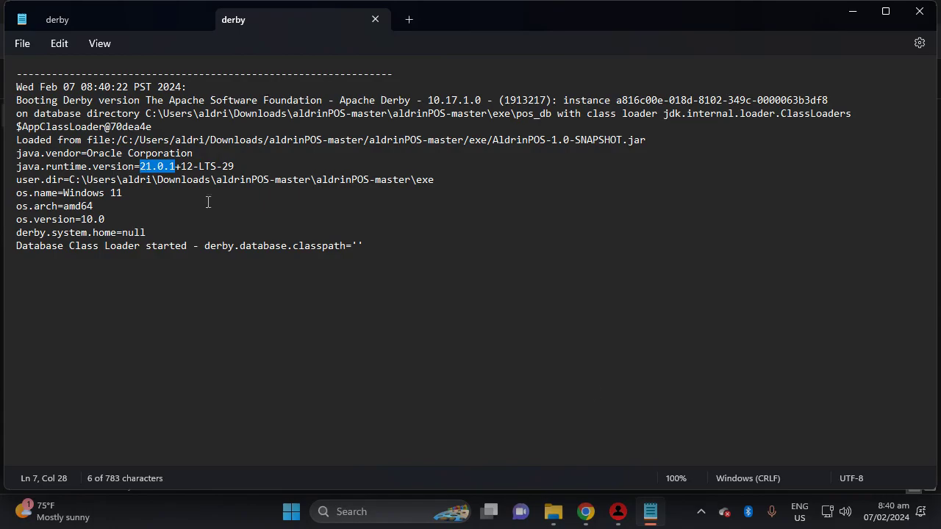
pyautogui.click(586, 511)
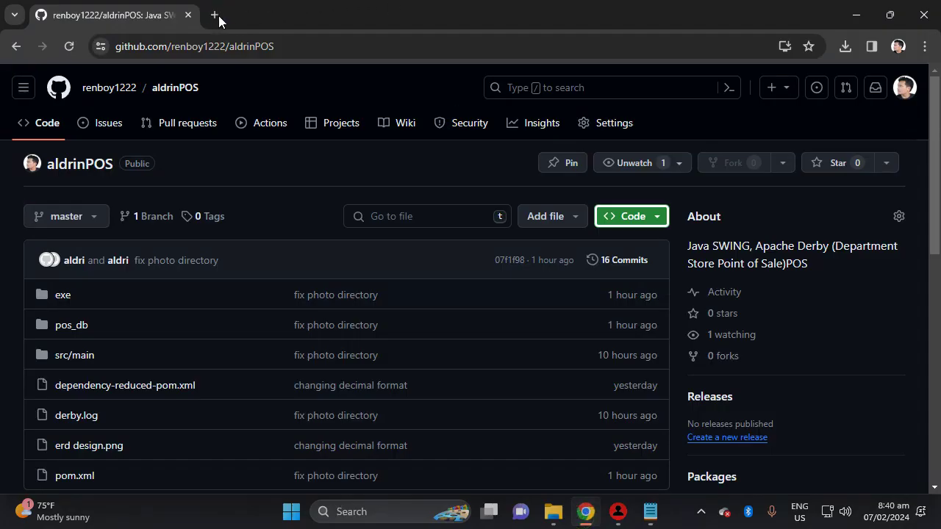
# Search 'java jdk' in a new tab and open Oracle's Java Downloads page.
pyautogui.click(215, 15)
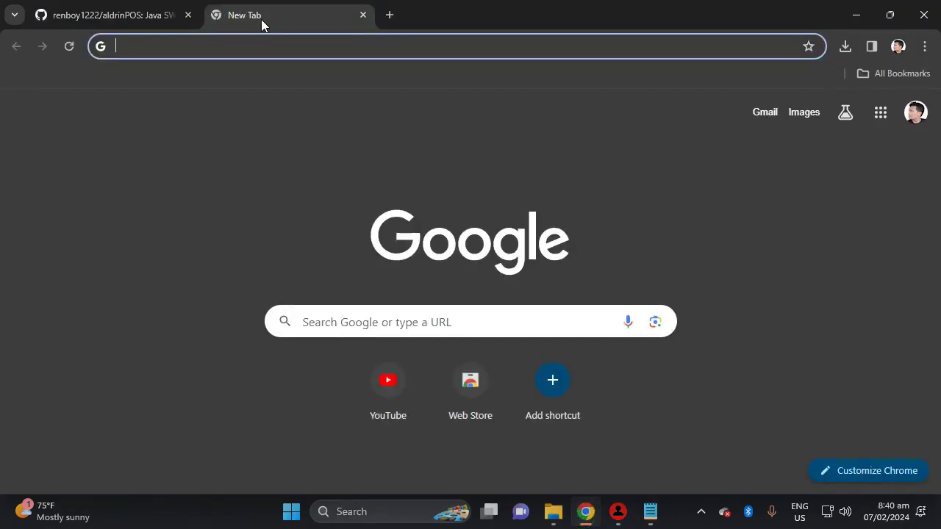
pyautogui.write('java d')
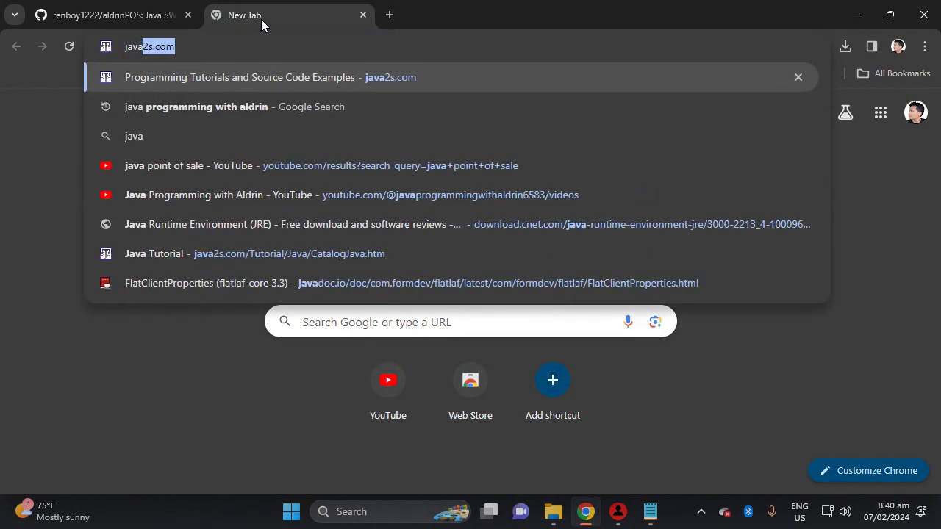
pyautogui.press('BackSpace')
pyautogui.press('BackSpace')
pyautogui.write('jdk')
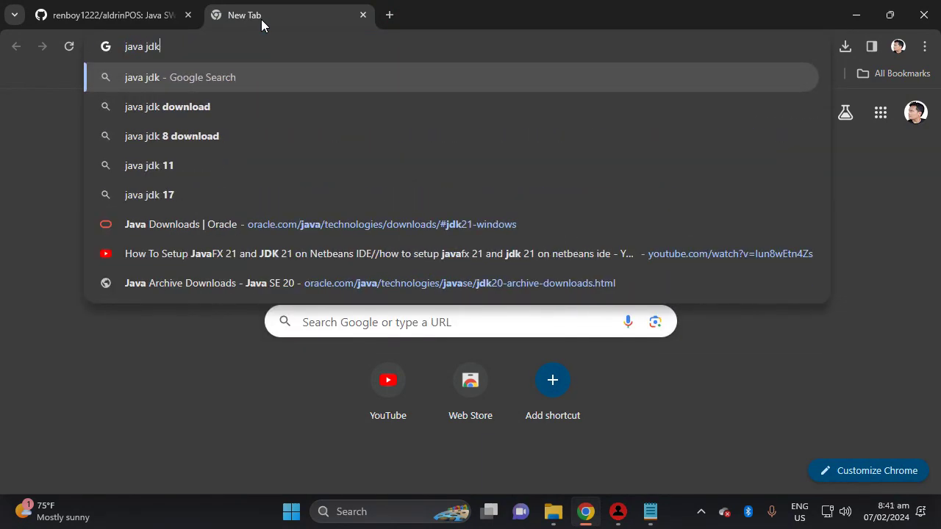
pyautogui.press('Return')
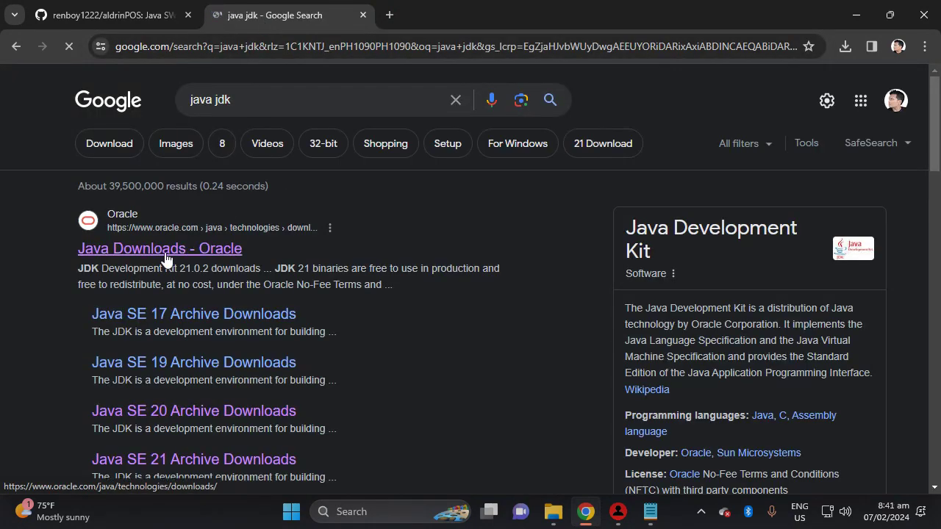
pyautogui.click(145, 251)
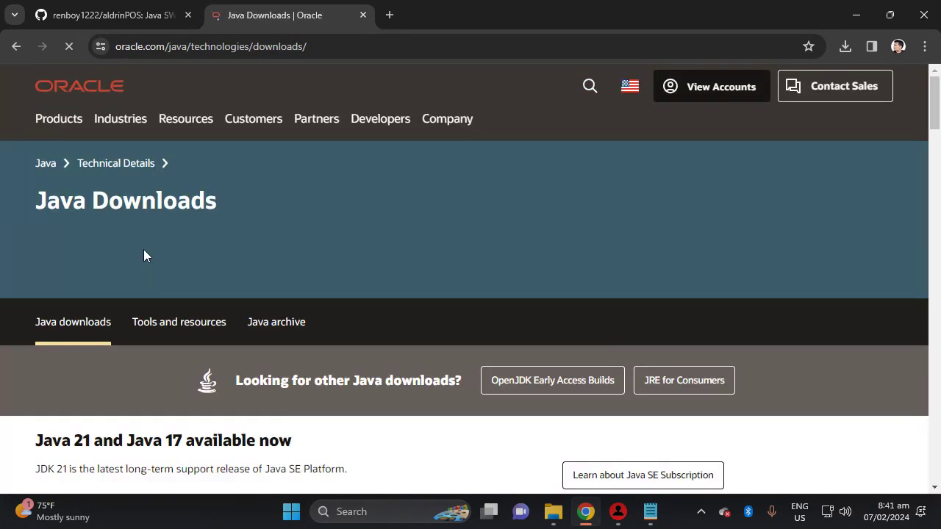
# Show the JDK 21 Windows downloads and highlight version 21.0.2.
pyautogui.scroll(-3, 228, 244)
pyautogui.scroll(-2, 228, 244)
pyautogui.scroll(2, 252, 242)
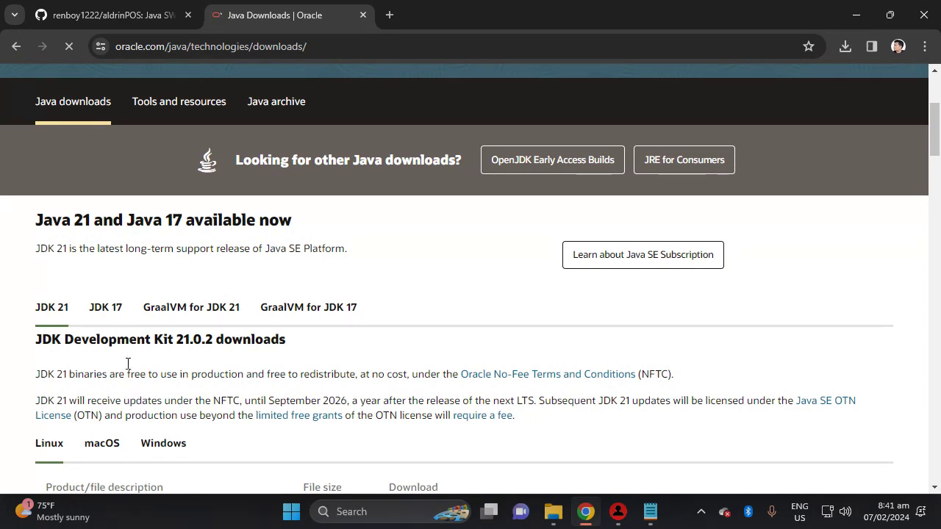
pyautogui.scroll(-4, 135, 336)
pyautogui.scroll(2, 335, 325)
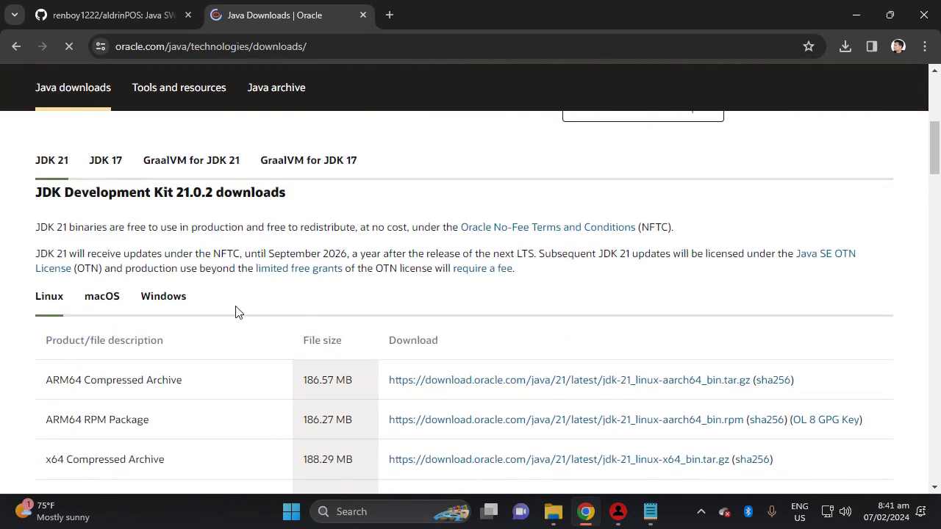
pyautogui.click(170, 302)
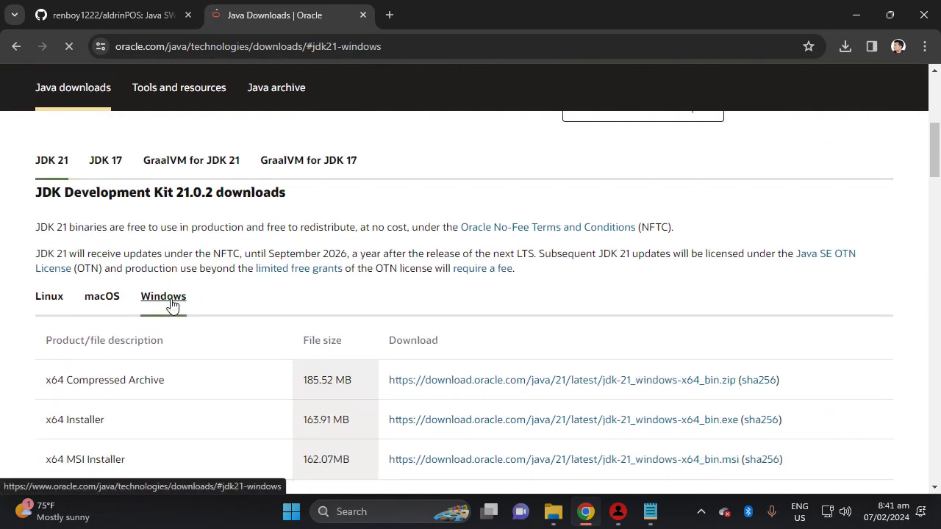
pyautogui.moveTo(177, 192); pyautogui.dragTo(212, 197)
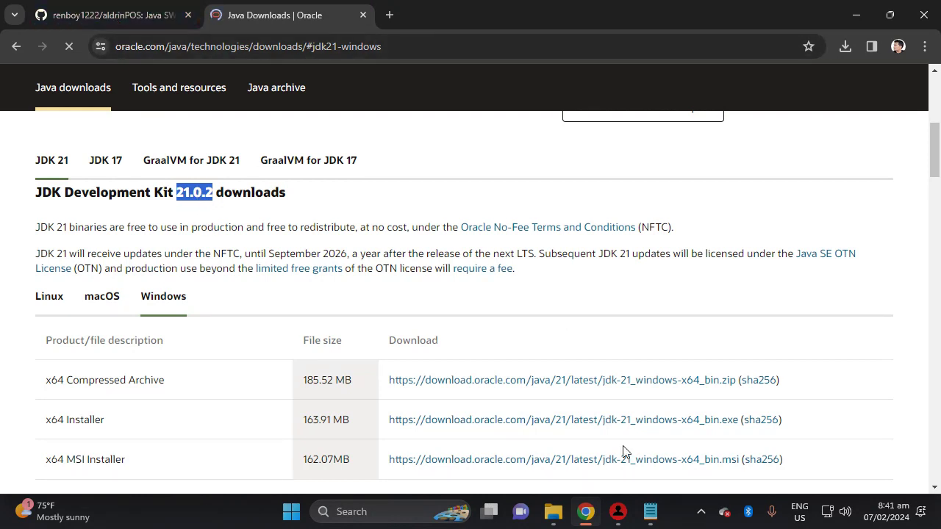
# Check the Aldrin POS login, highlight major version 21 on the downloads page, then return to POS.
pyautogui.click(622, 520)
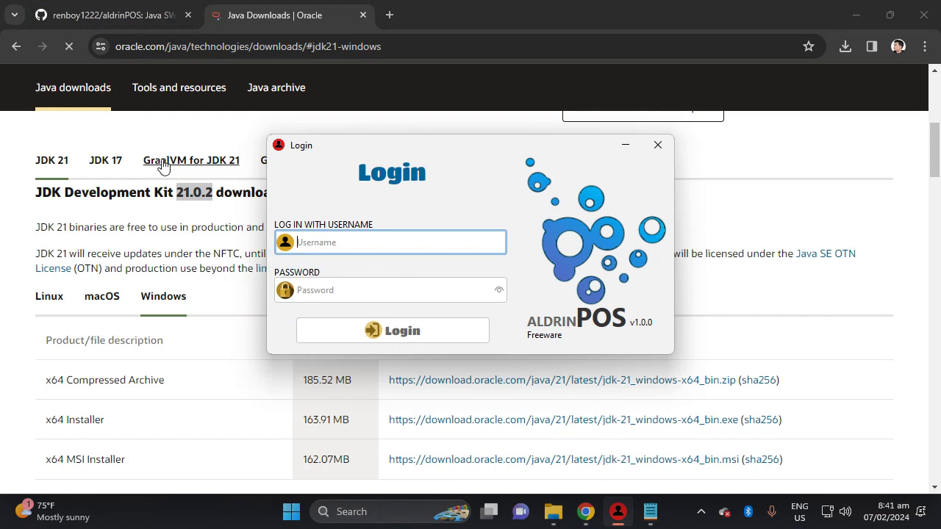
pyautogui.click(151, 209)
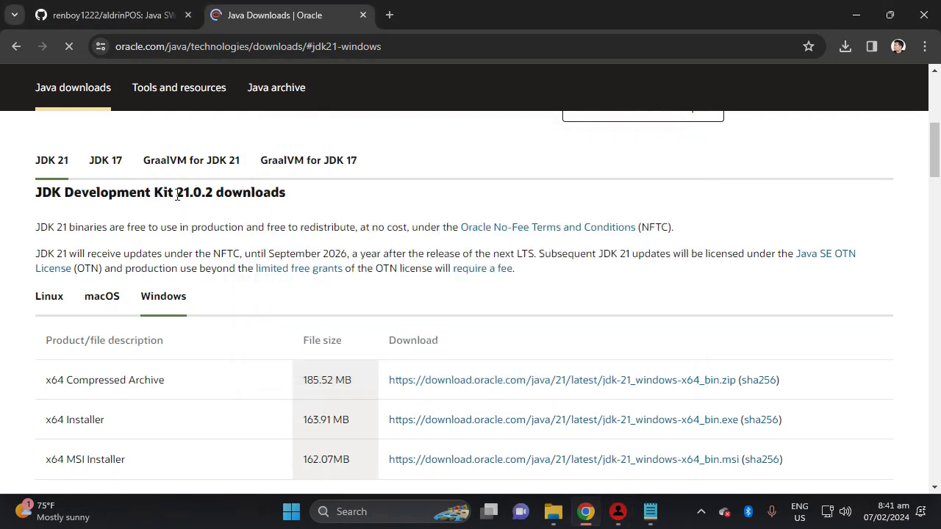
pyautogui.moveTo(177, 193); pyautogui.dragTo(194, 197)
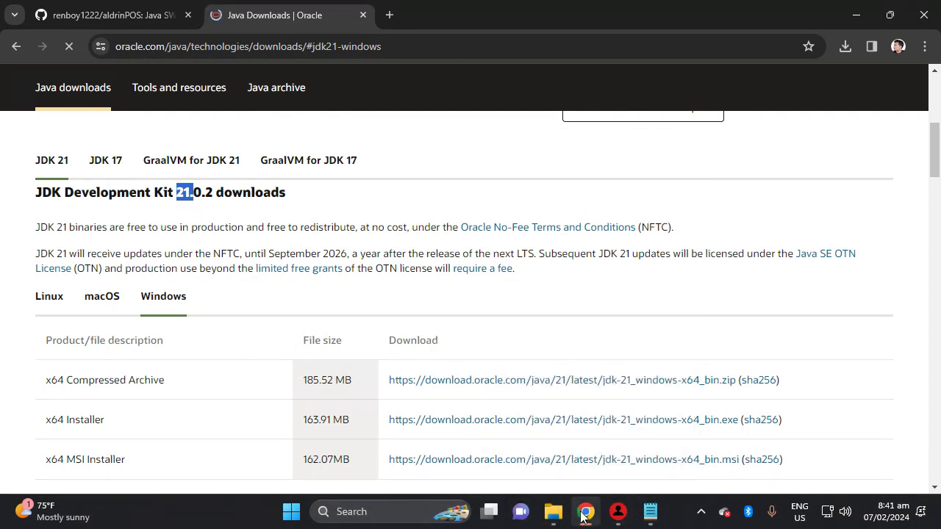
pyautogui.click(617, 515)
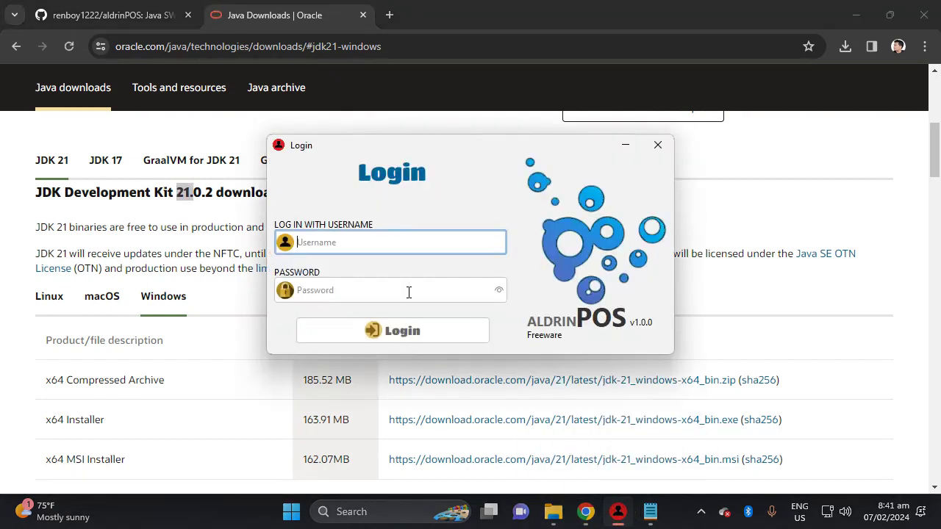
# Close Chrome and sign in with the admin username and password, checking it with the eye icon.
pyautogui.click(923, 14)
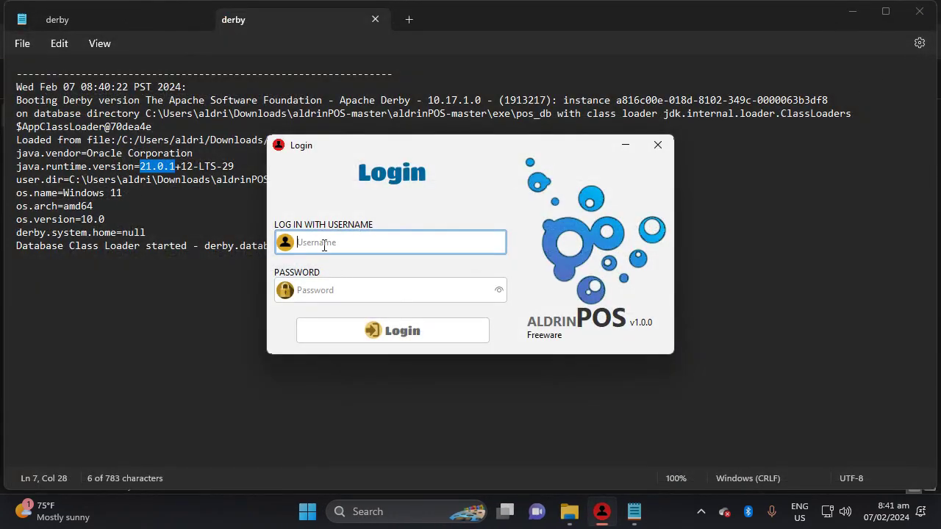
pyautogui.write('ADMIN')
pyautogui.moveTo(348, 246); pyautogui.dragTo(296, 243)
pyautogui.click(315, 291)
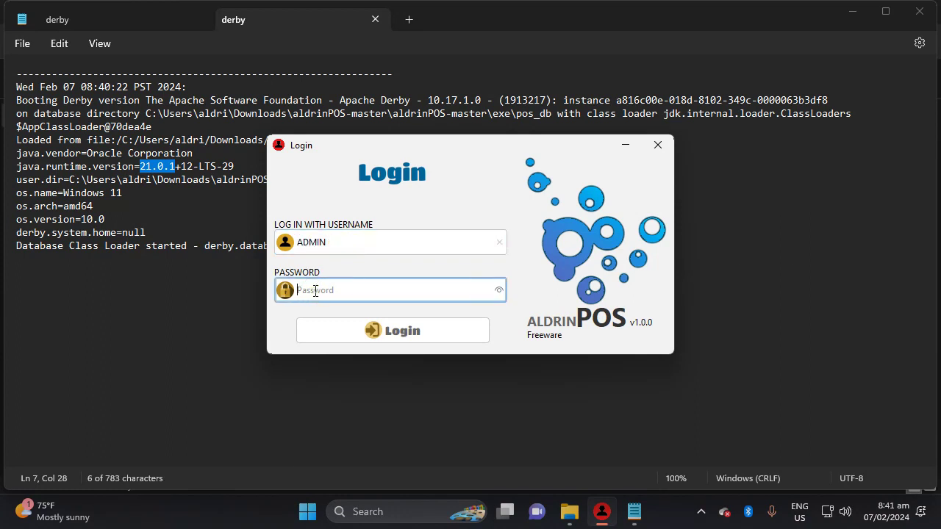
pyautogui.write('a')
pyautogui.click(499, 290)
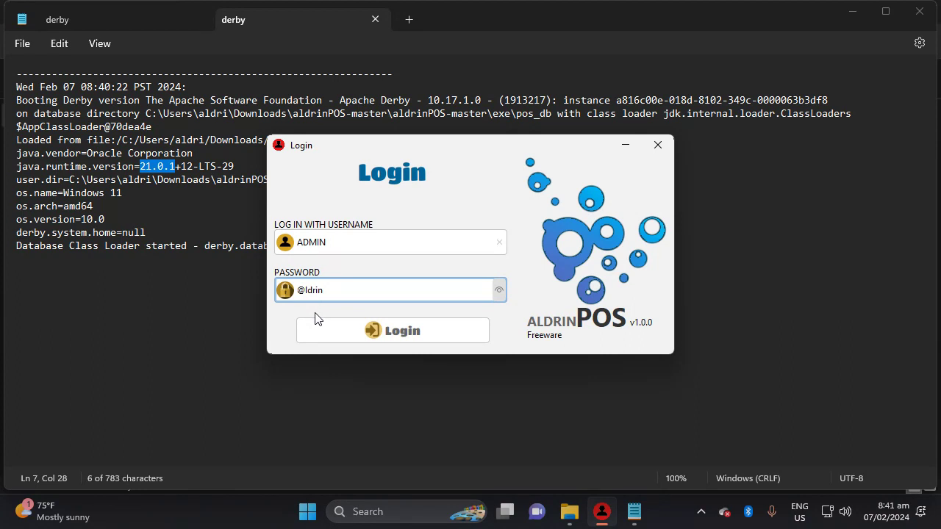
pyautogui.moveTo(296, 290)
pyautogui.mouseDown()
pyautogui.moveTo(338, 293)
pyautogui.moveTo(298, 291)
pyautogui.mouseUp()
pyautogui.click(308, 292)
pyautogui.click(343, 291)
pyautogui.press('Return')
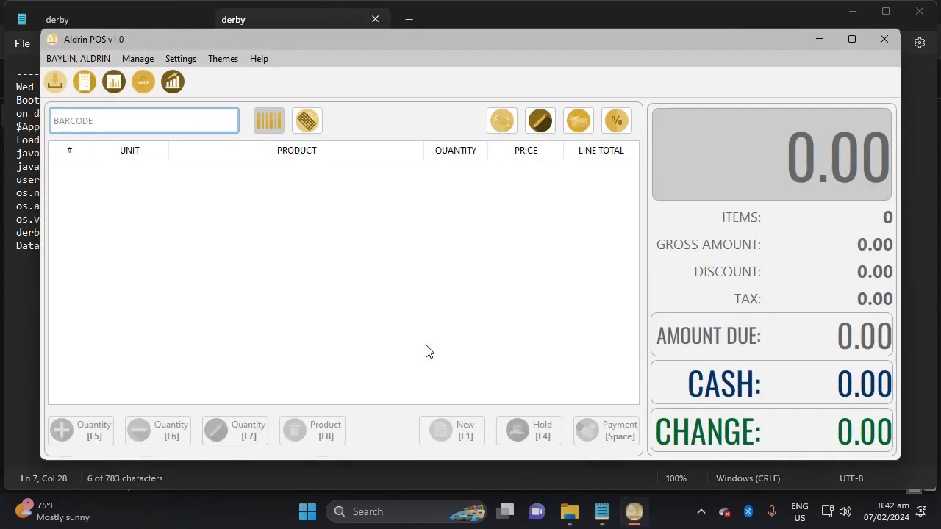
pyautogui.click(90, 60)
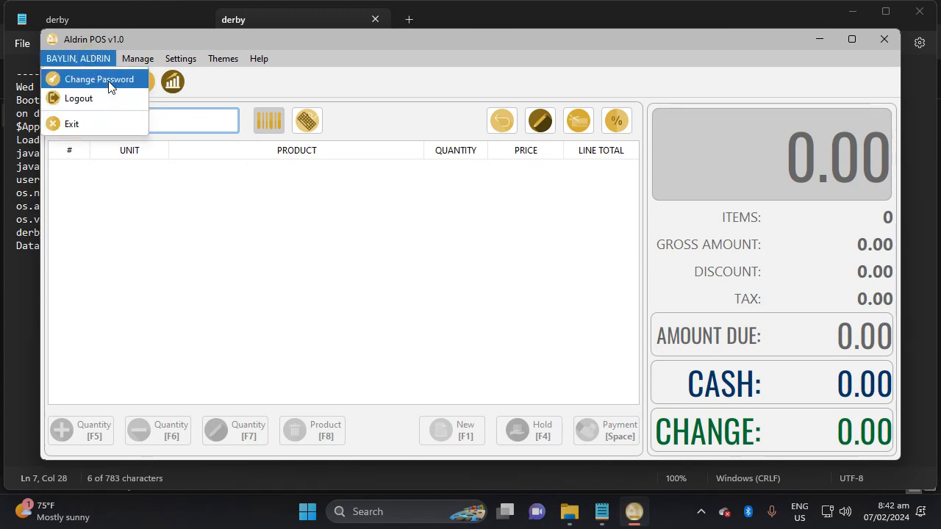
pyautogui.click(108, 87)
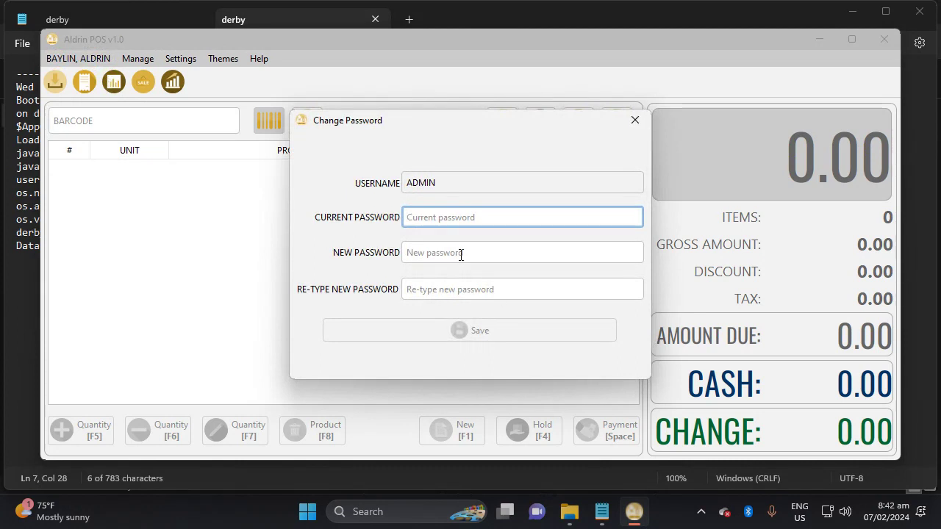
pyautogui.click(632, 119)
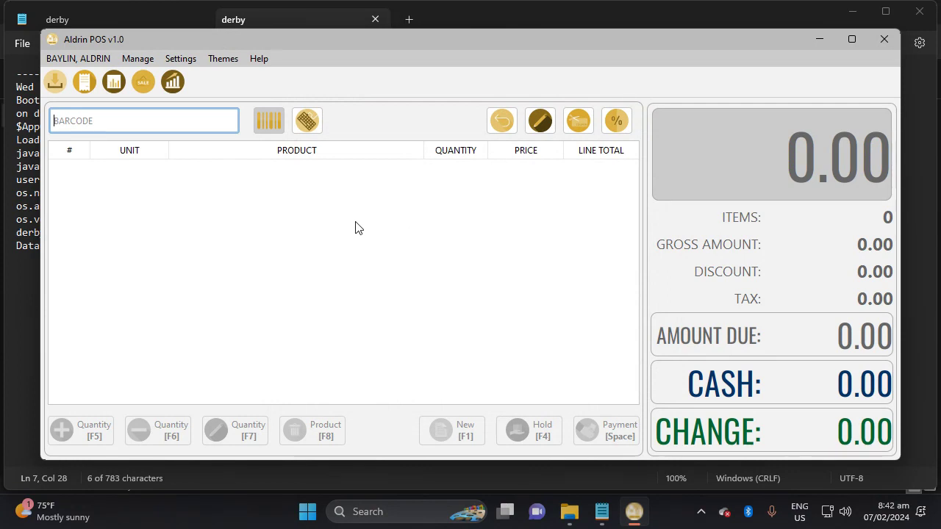
pyautogui.click(56, 85)
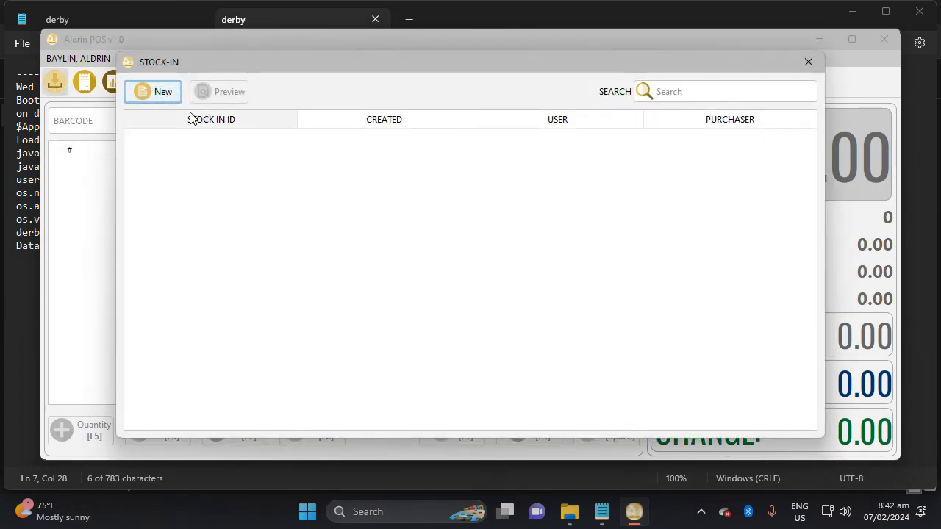
pyautogui.click(160, 99)
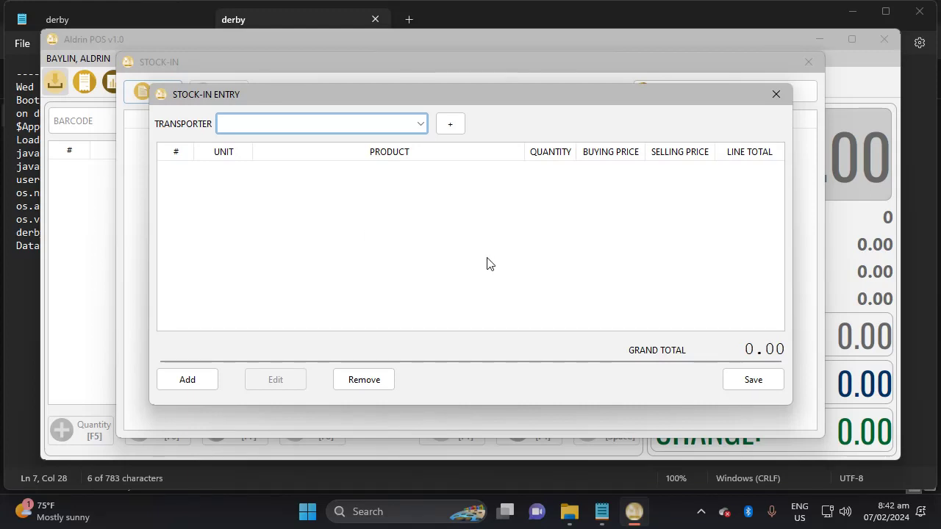
pyautogui.click(776, 94)
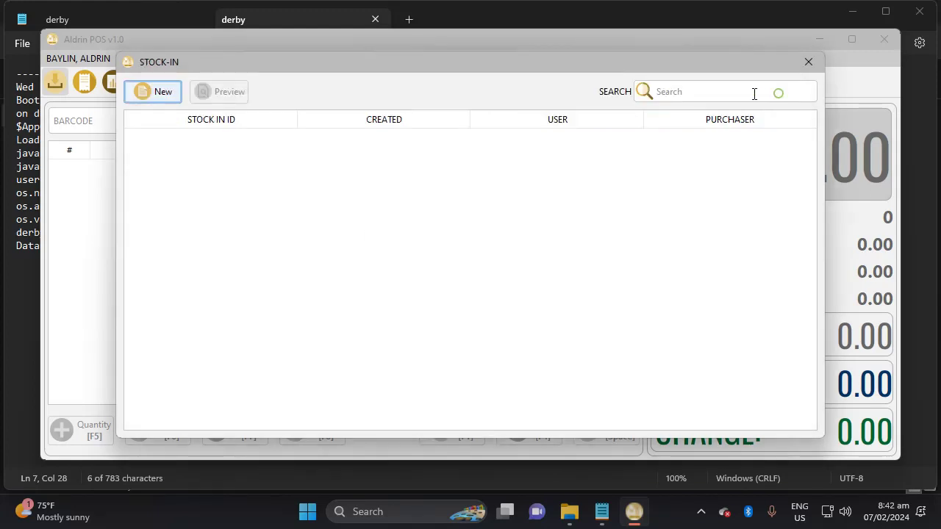
pyautogui.click(803, 62)
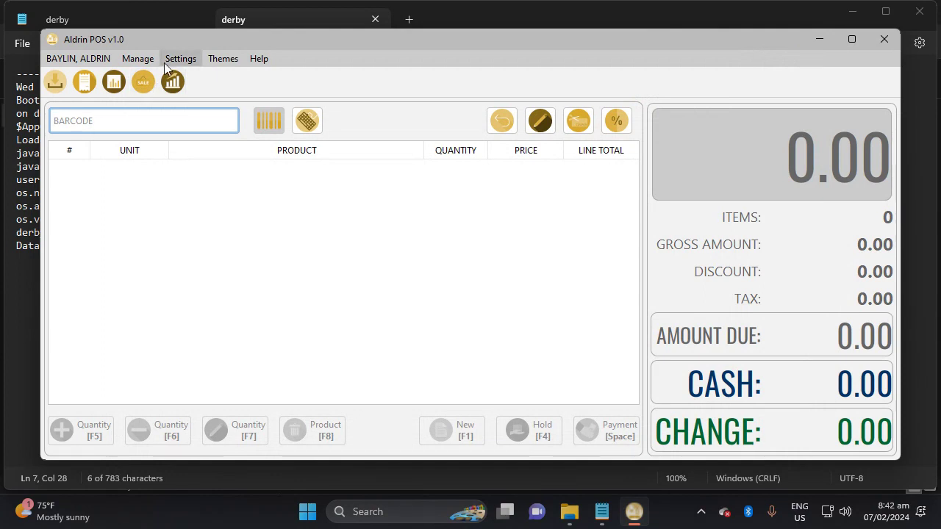
pyautogui.click(176, 61)
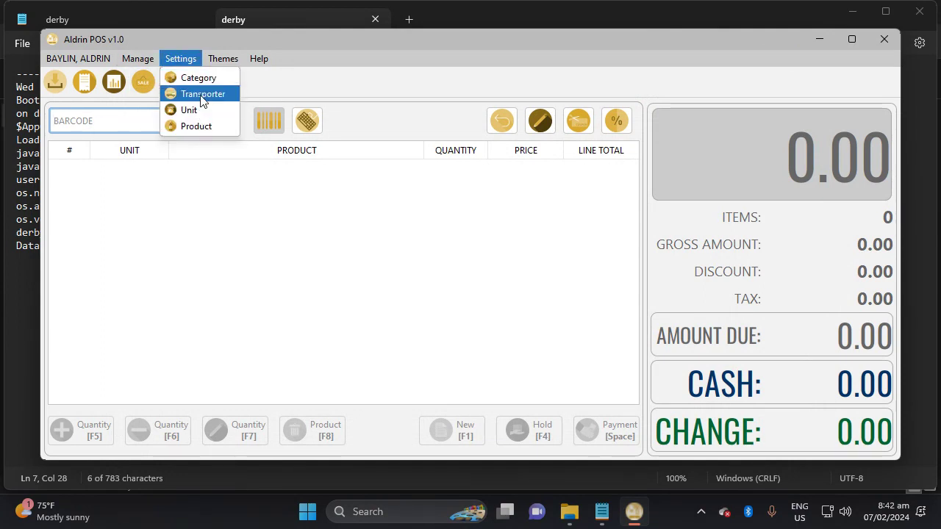
pyautogui.click(200, 95)
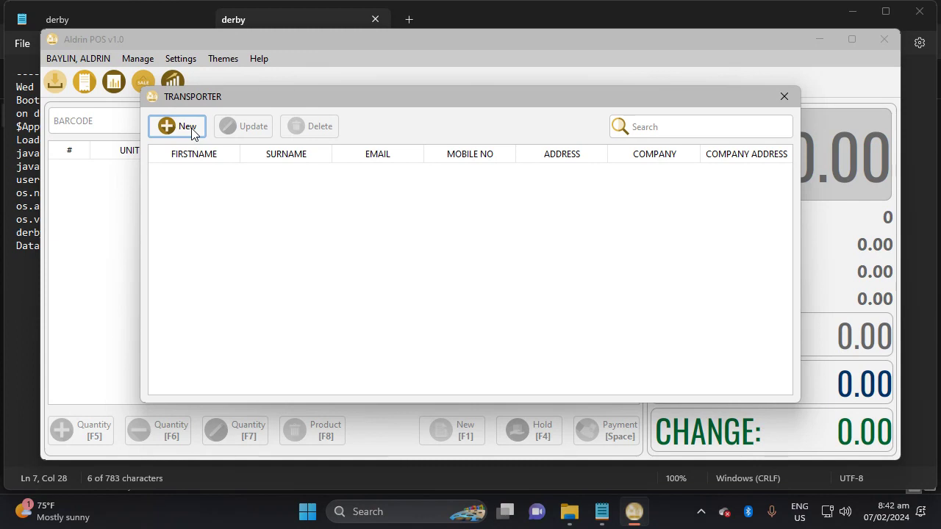
pyautogui.click(189, 130)
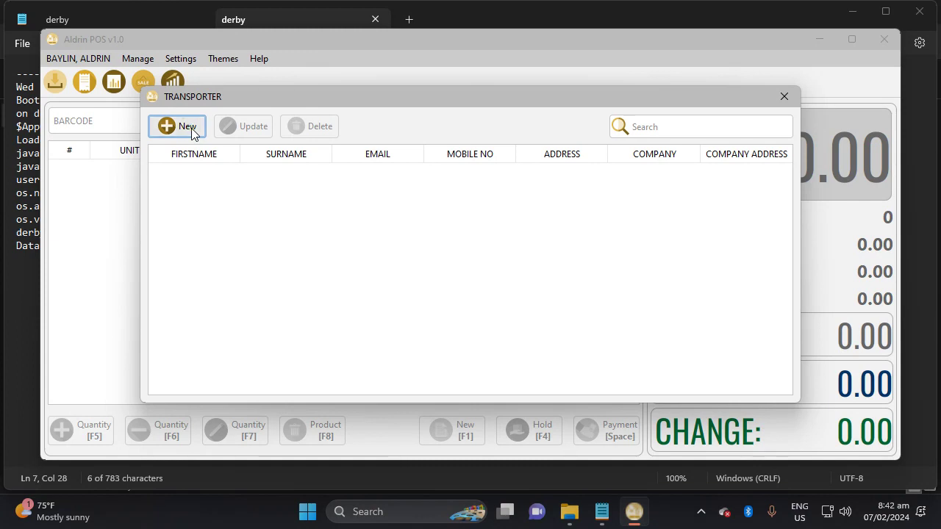
pyautogui.click(665, 110)
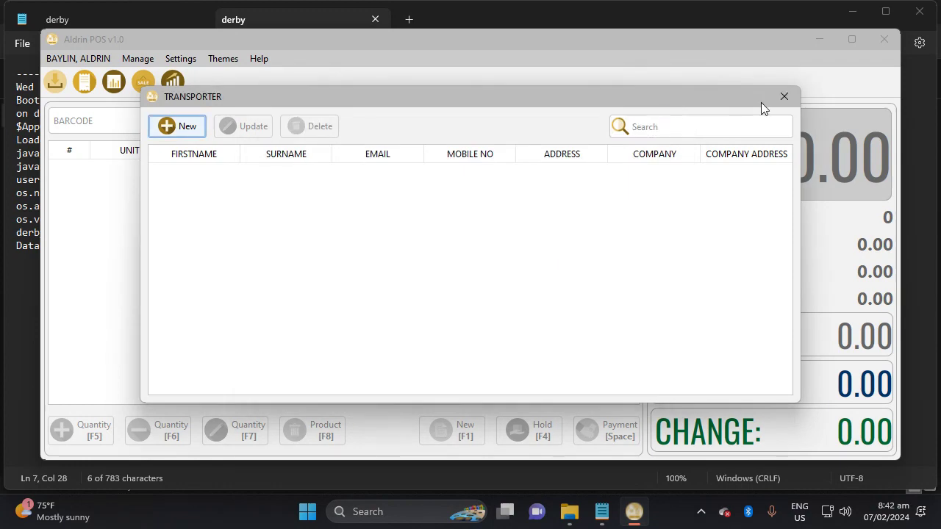
pyautogui.click(784, 97)
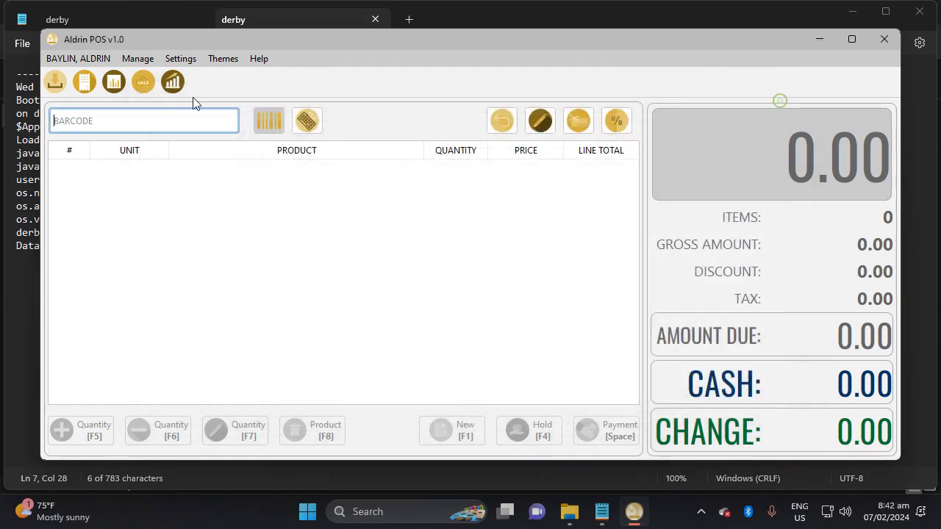
pyautogui.click(181, 59)
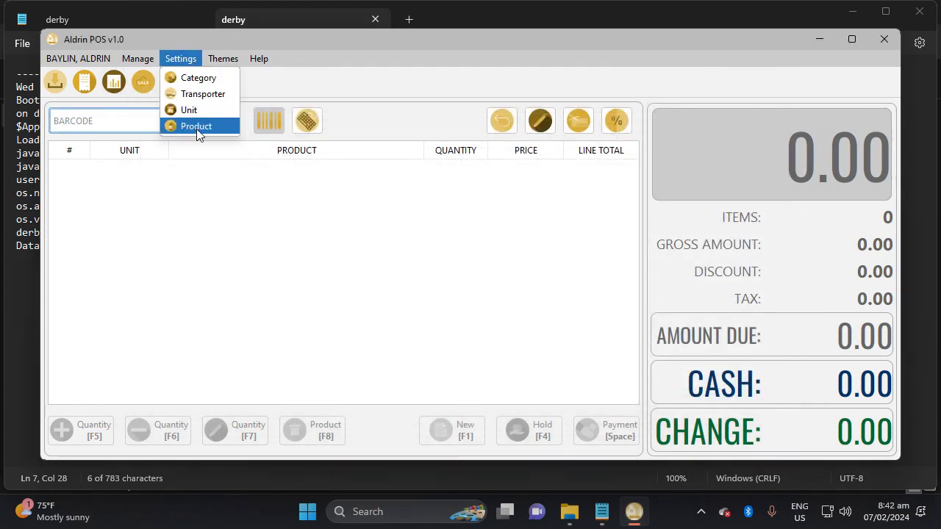
pyautogui.click(196, 127)
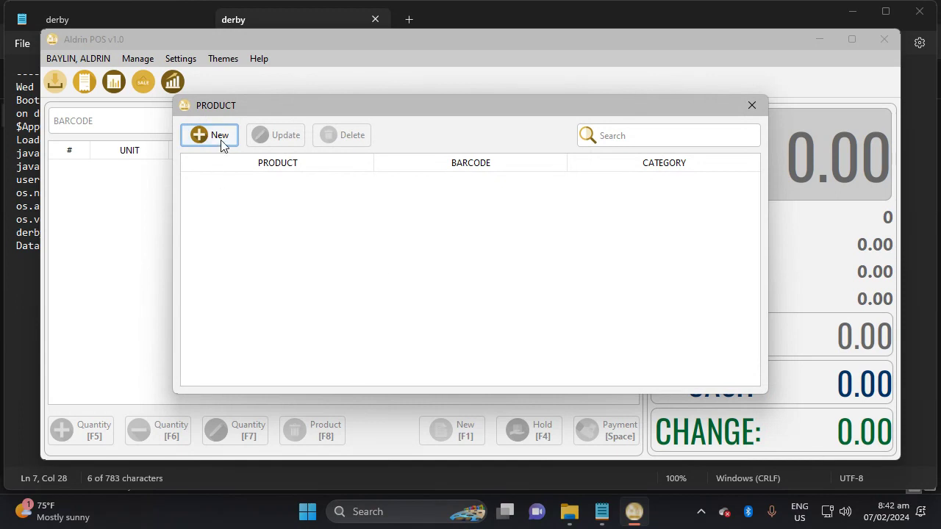
pyautogui.click(219, 137)
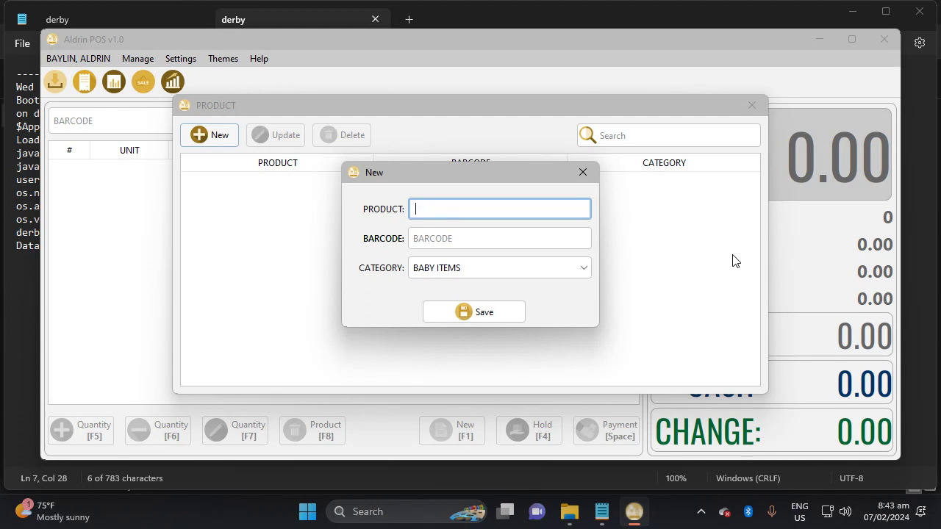
pyautogui.click(436, 235)
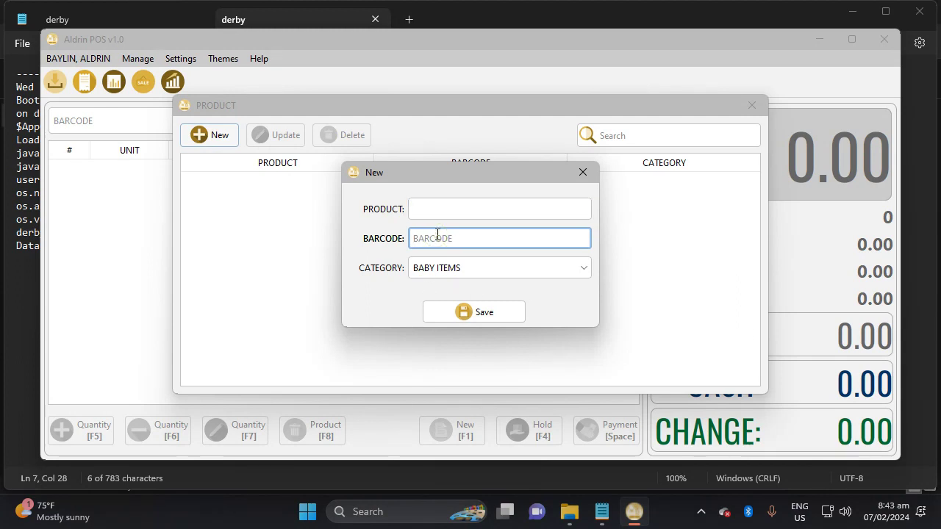
pyautogui.write('4800024558305')
pyautogui.press('Return')
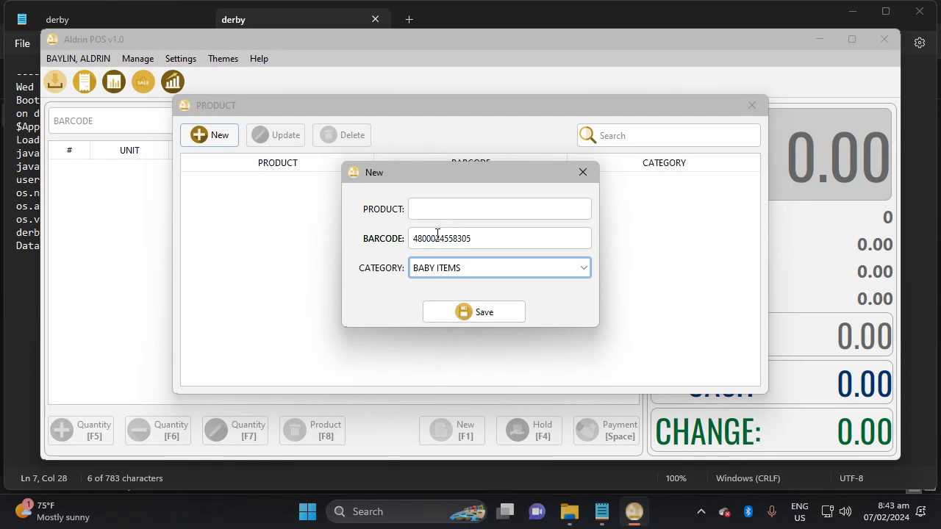
pyautogui.click(464, 209)
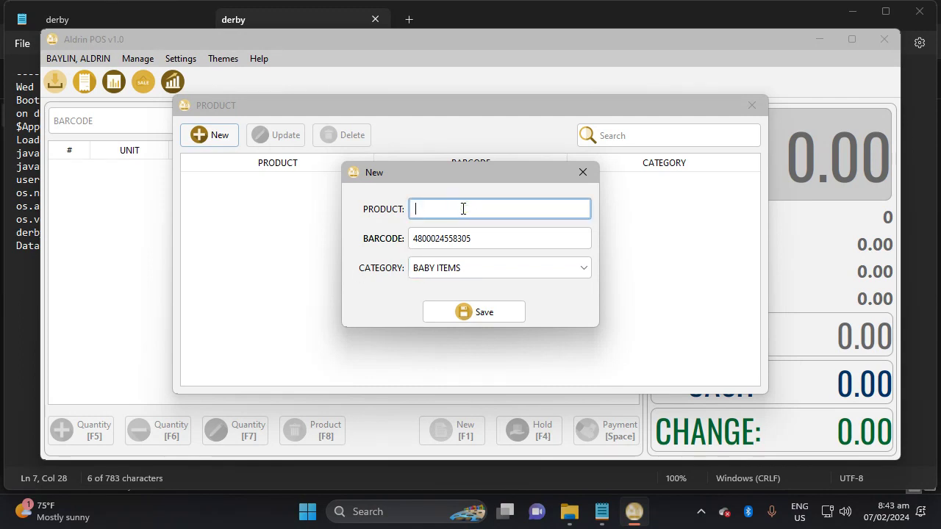
pyautogui.write('DEL MOBR')
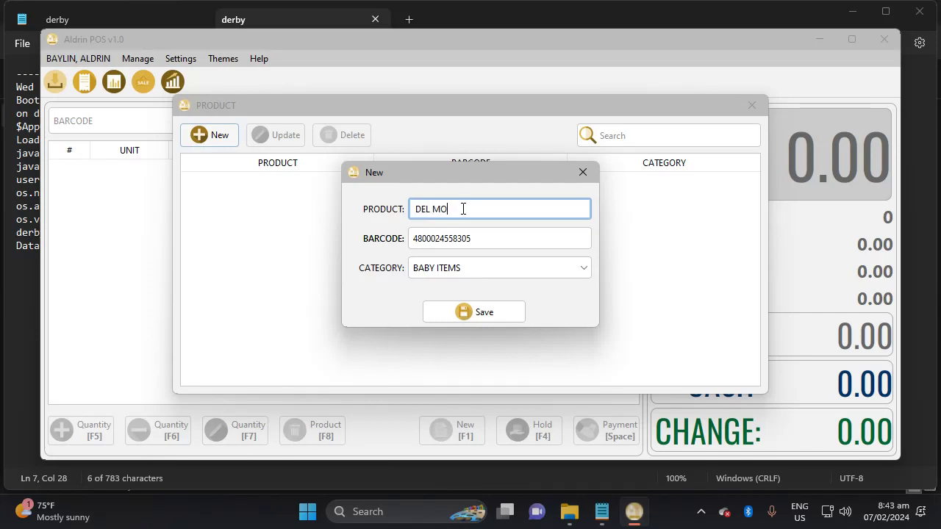
pyautogui.press('BackSpace')
pyautogui.press('BackSpace')
pyautogui.write('NTE4 SEASIO')
pyautogui.press('BackSpace')
pyautogui.press('BackSpace')
pyautogui.write('ONS 2')
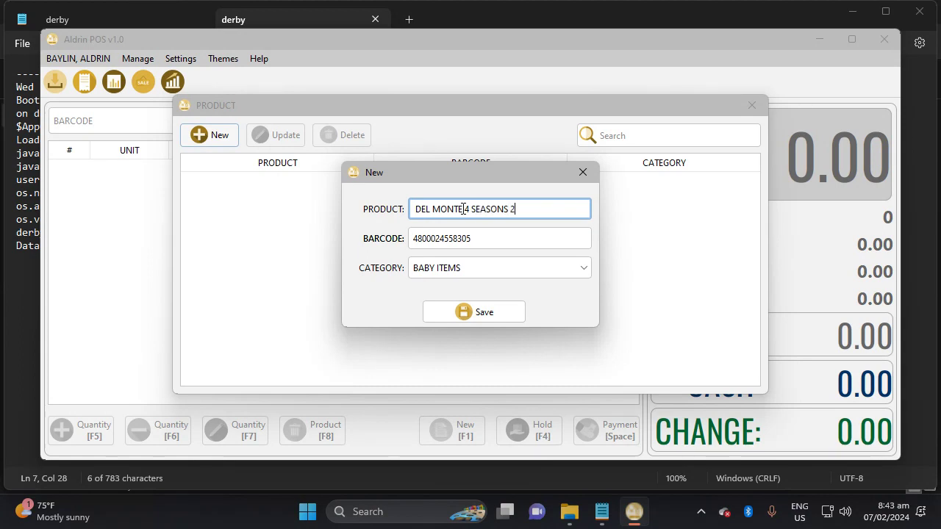
pyautogui.write('20ML')
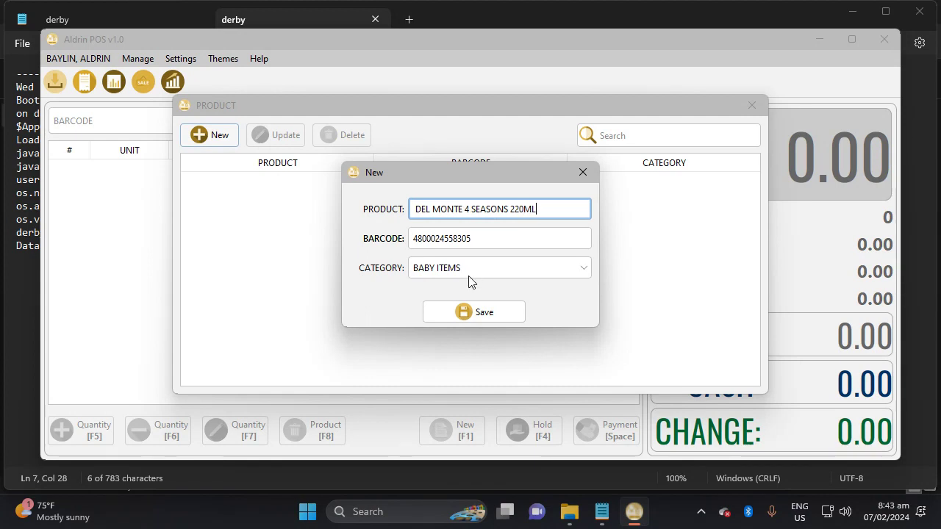
# Set its category to BEVERAGES and save the product.
pyautogui.click(468, 274)
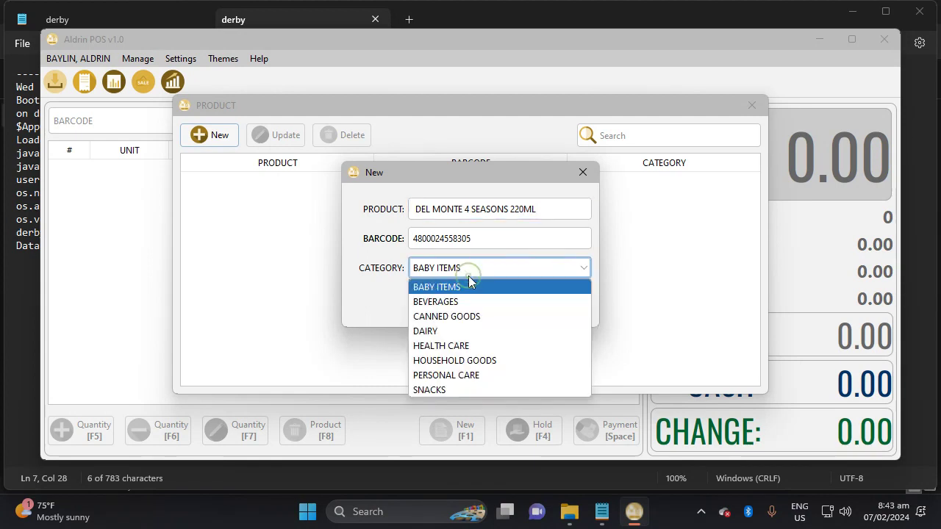
pyautogui.click(454, 302)
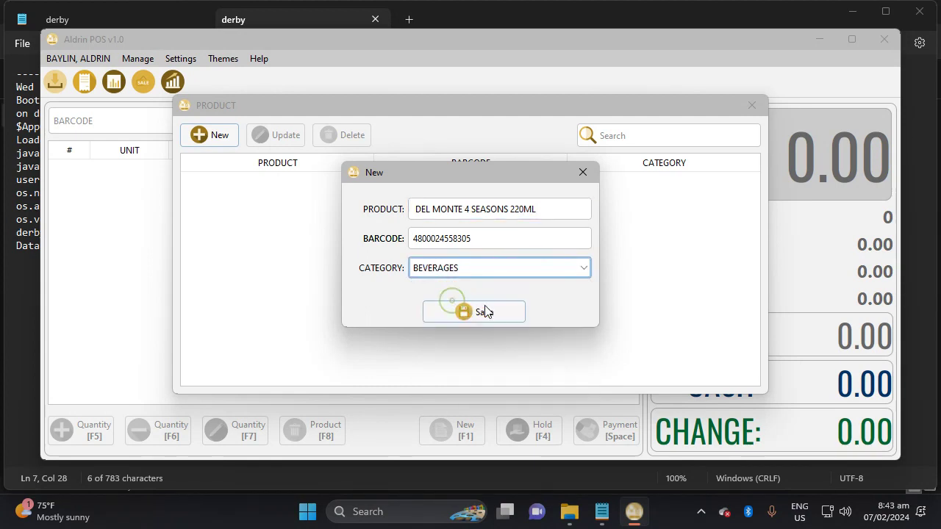
pyautogui.click(487, 315)
pyautogui.click(519, 277)
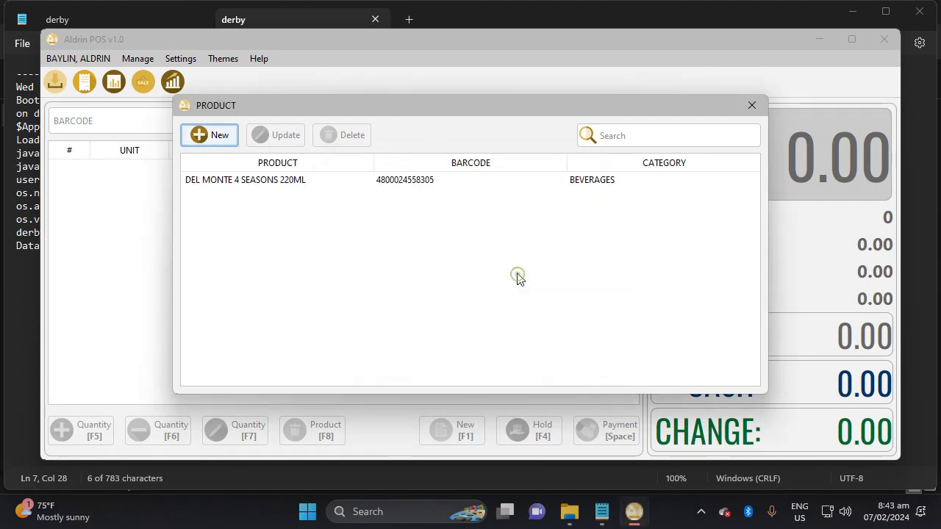
pyautogui.click(221, 136)
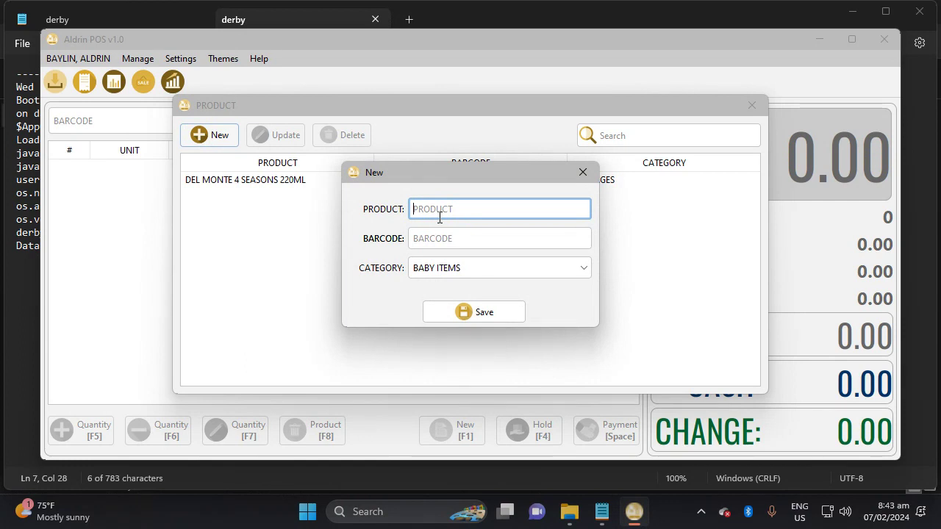
pyautogui.write('NIVEA MEN SILVER PRO')
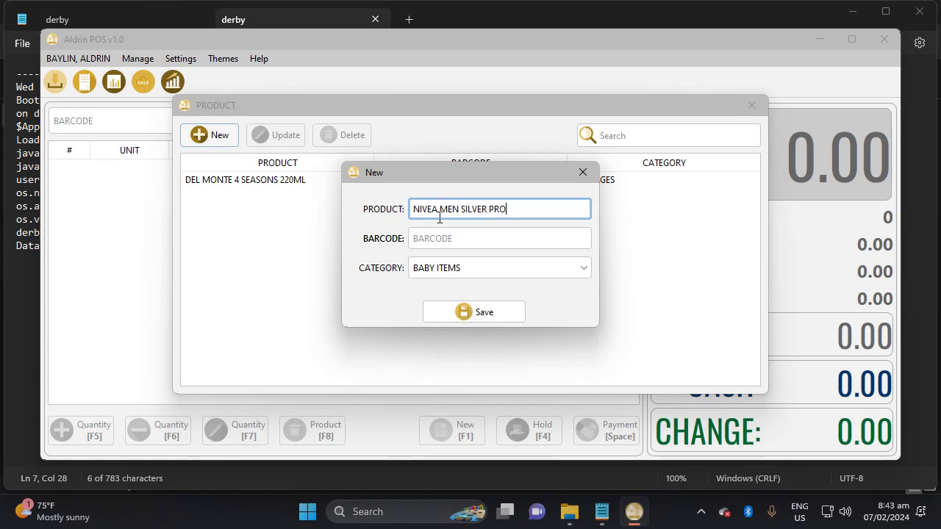
pyautogui.write('TECT 5')
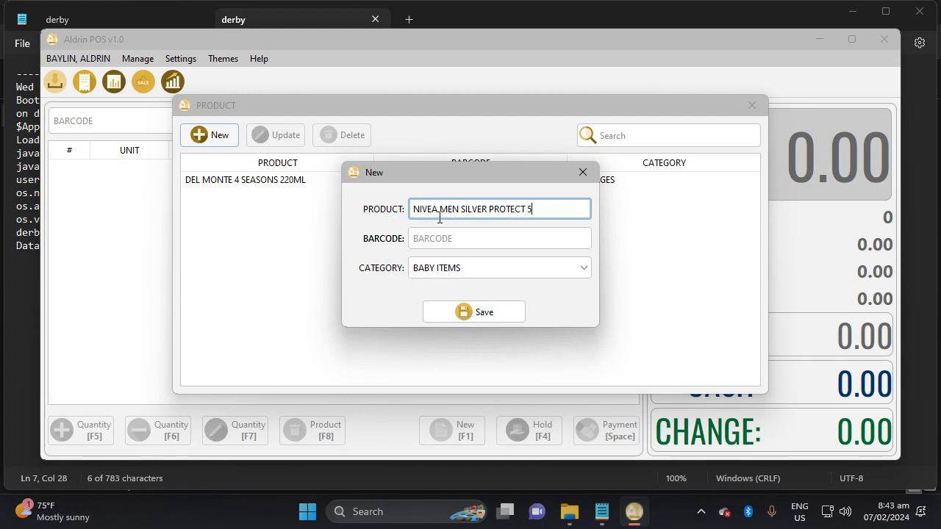
pyautogui.write('0ML')
pyautogui.press('Tab')
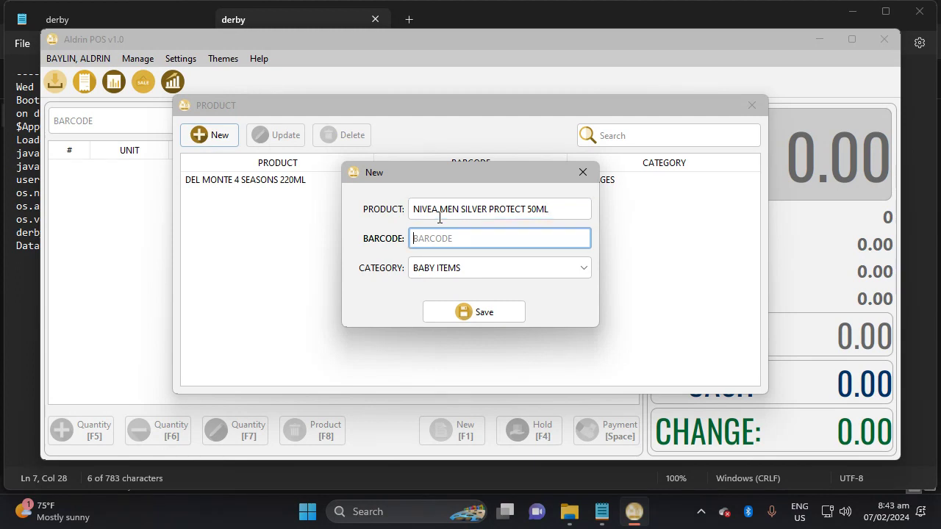
pyautogui.write('4005808304172')
pyautogui.press('Return')
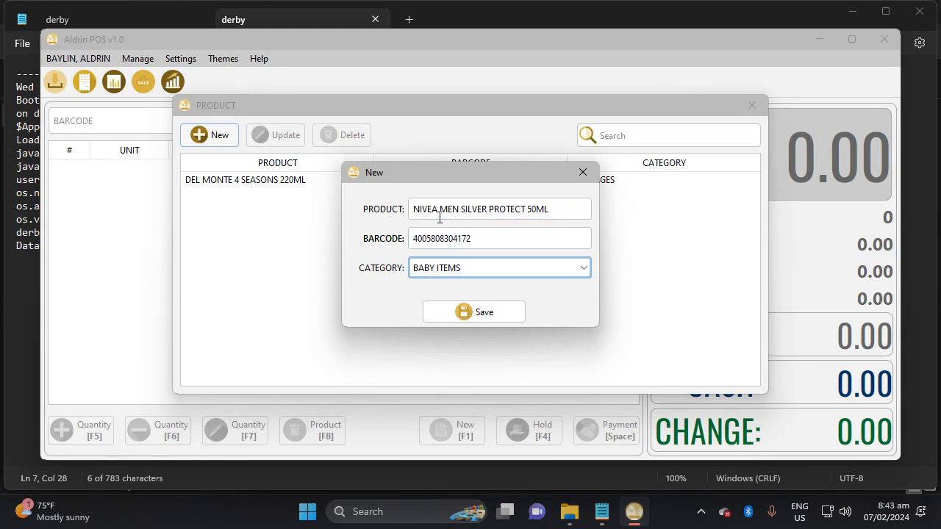
pyautogui.click(492, 274)
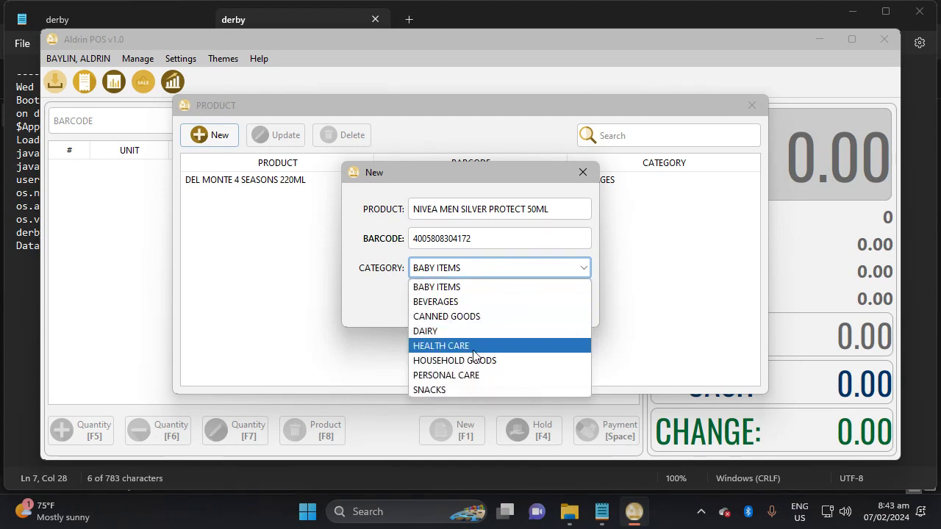
pyautogui.click(469, 376)
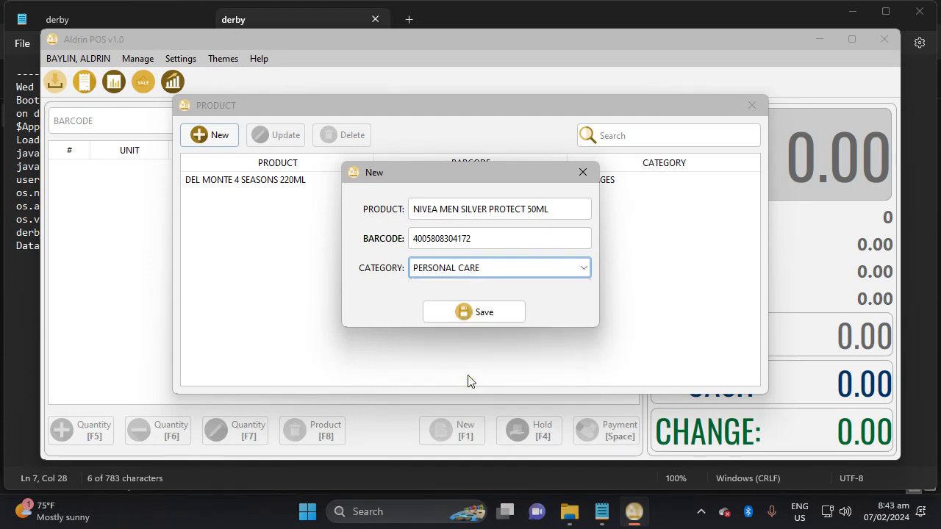
pyautogui.click(478, 313)
pyautogui.click(526, 273)
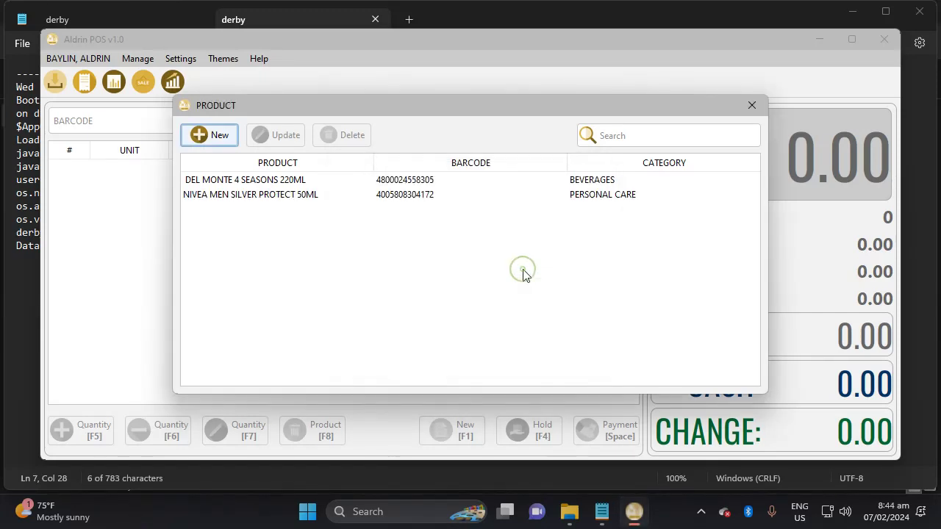
pyautogui.click(205, 138)
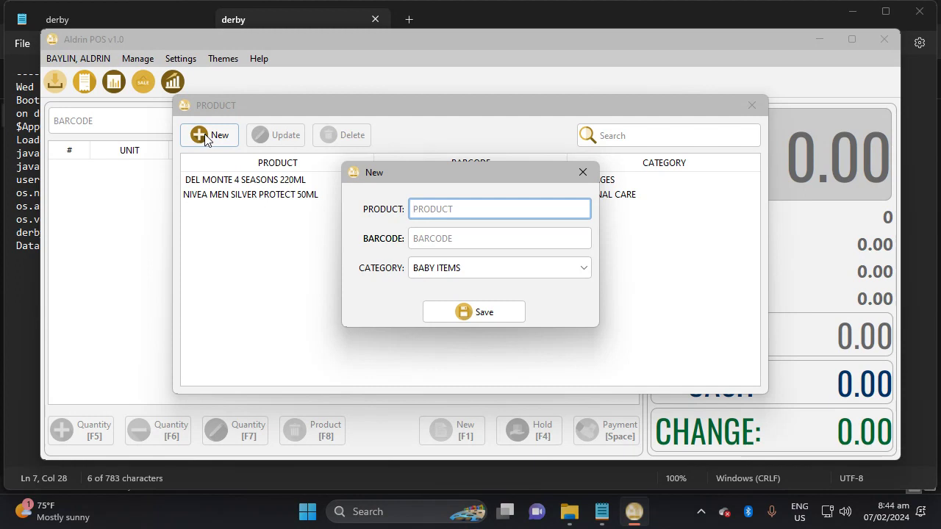
pyautogui.write('R')
pyautogui.press('BackSpace')
pyautogui.write('REBISCO CAR')
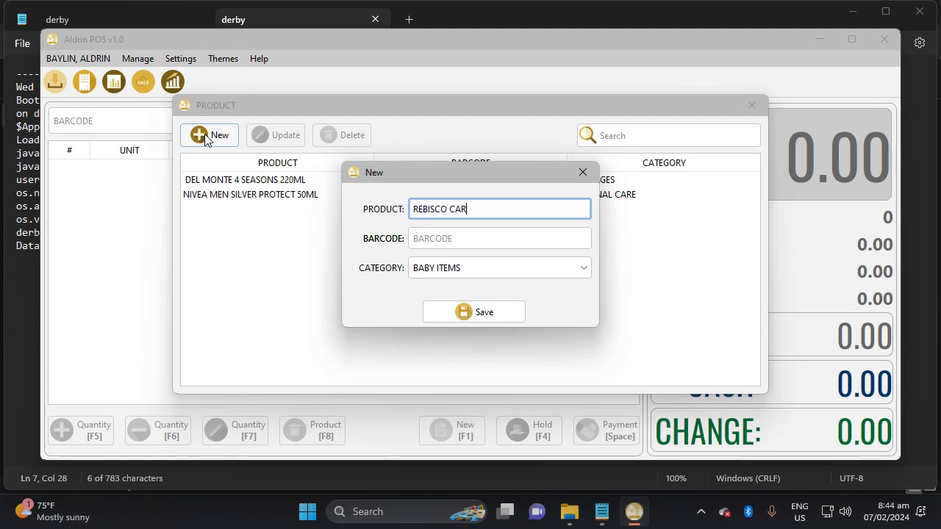
pyautogui.press('BackSpace')
pyautogui.press('BackSpace')
pyautogui.write('RACKERS')
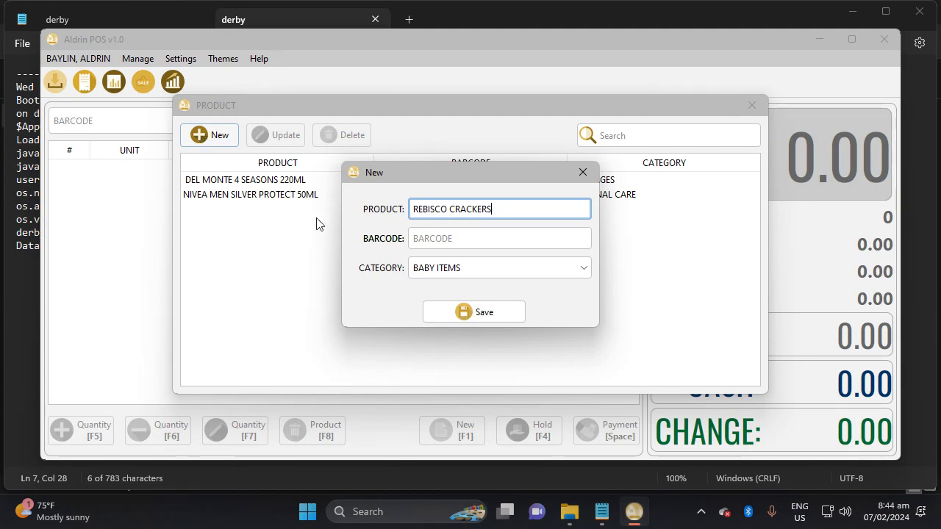
pyautogui.click(431, 236)
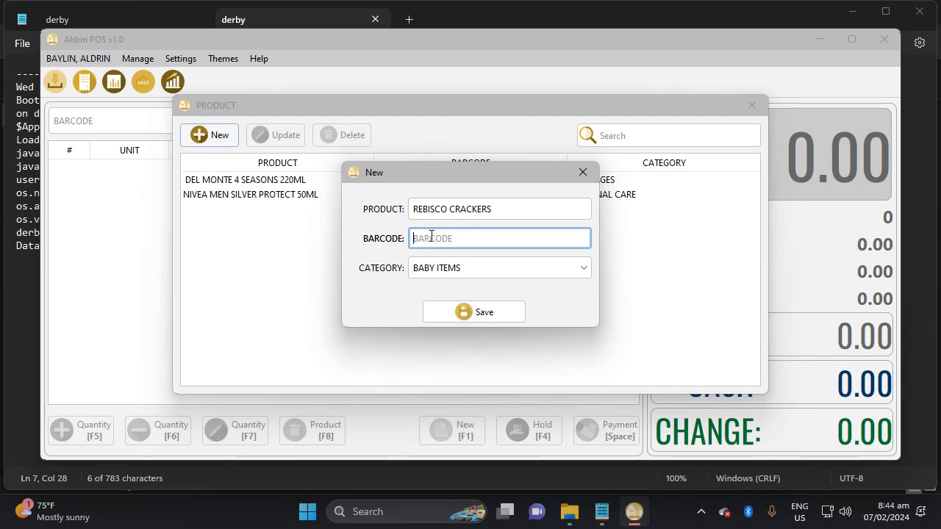
pyautogui.write('4800092113338')
pyautogui.press('Return')
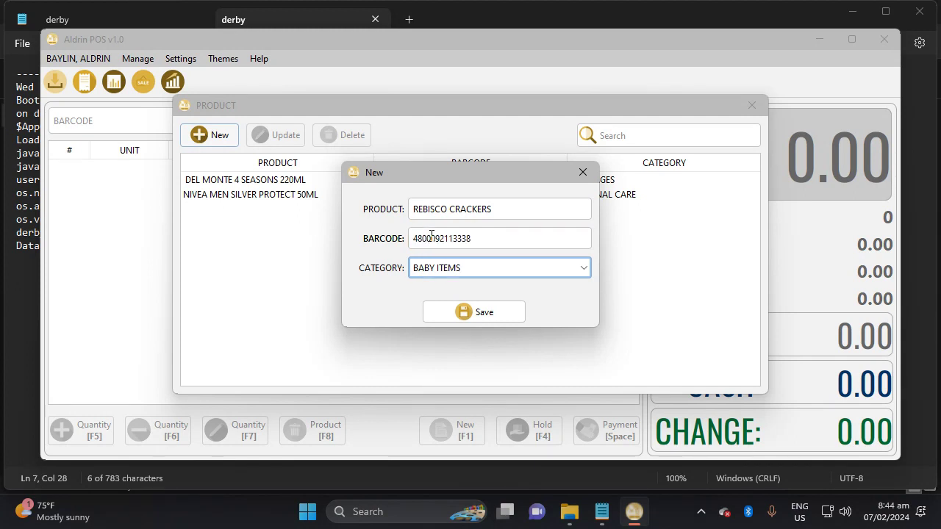
# Put it in the SNACKS category, save it, and close the product list.
pyautogui.click(478, 269)
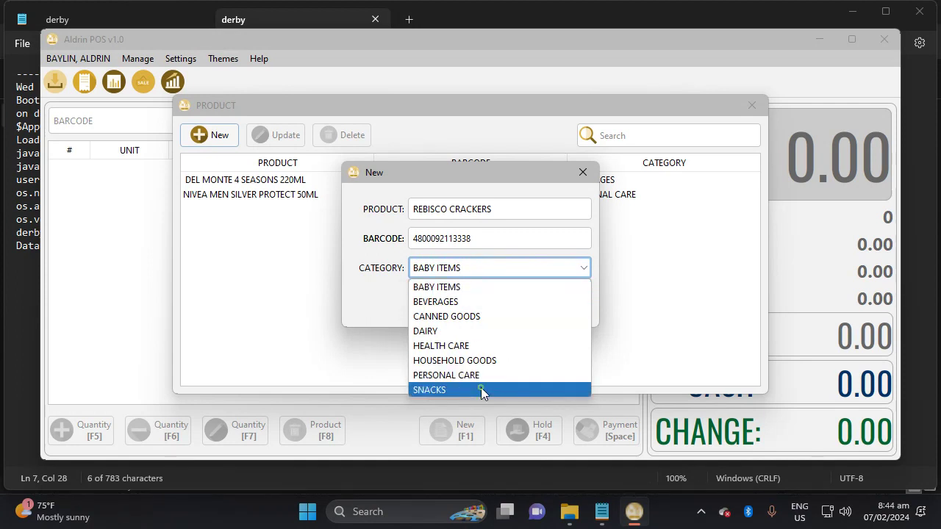
pyautogui.click(481, 387)
pyautogui.click(479, 314)
pyautogui.click(490, 277)
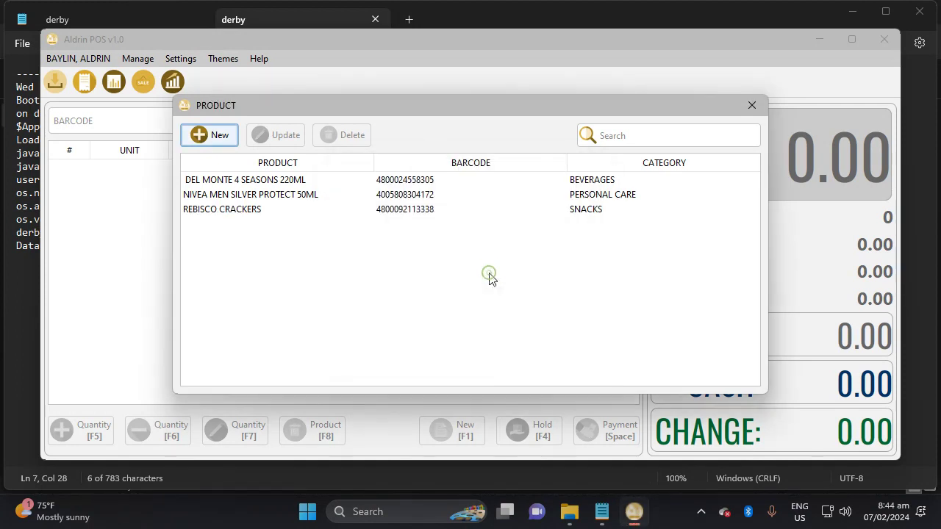
pyautogui.click(752, 103)
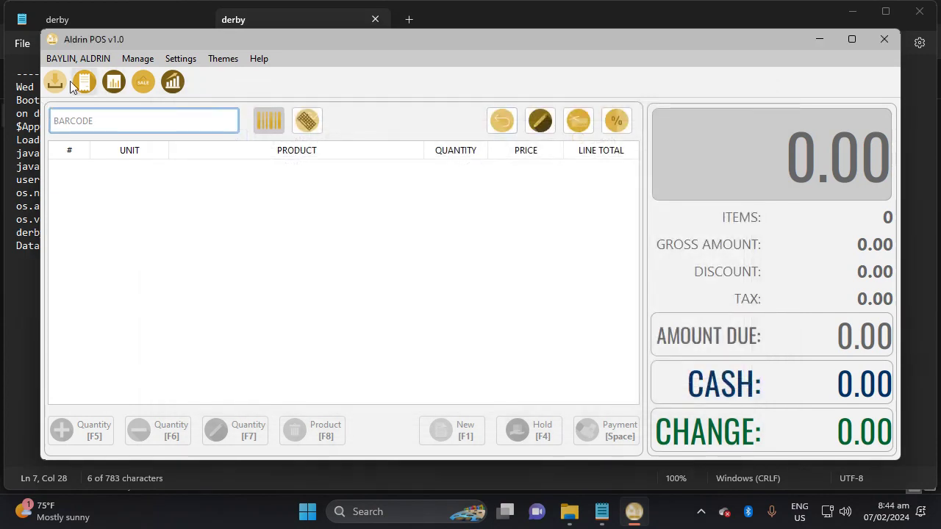
# Check the Settings transporter list, then start a new stock-in entry with a new transporter.
pyautogui.click(176, 61)
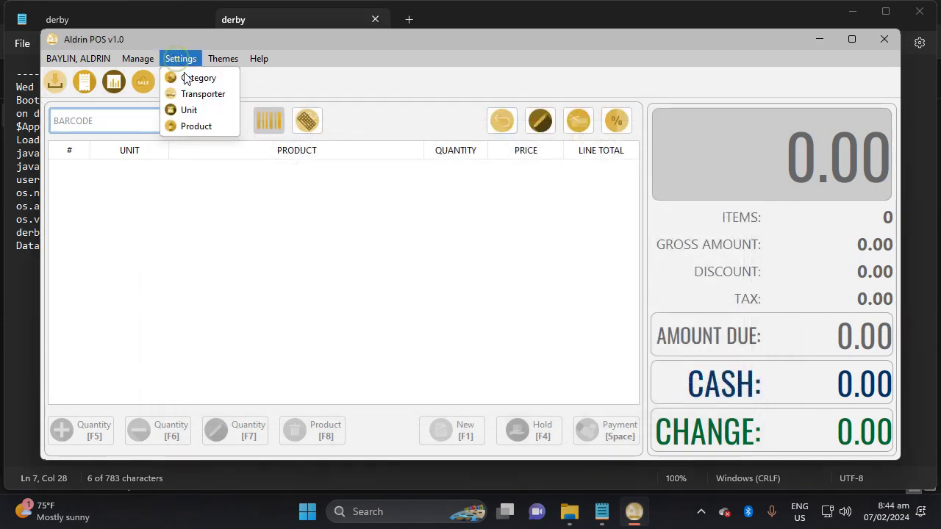
pyautogui.click(209, 94)
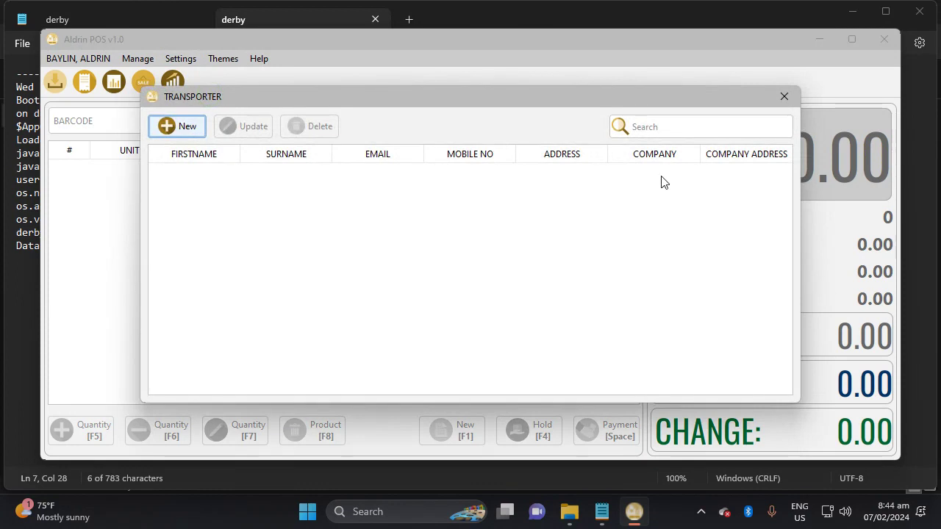
pyautogui.click(783, 96)
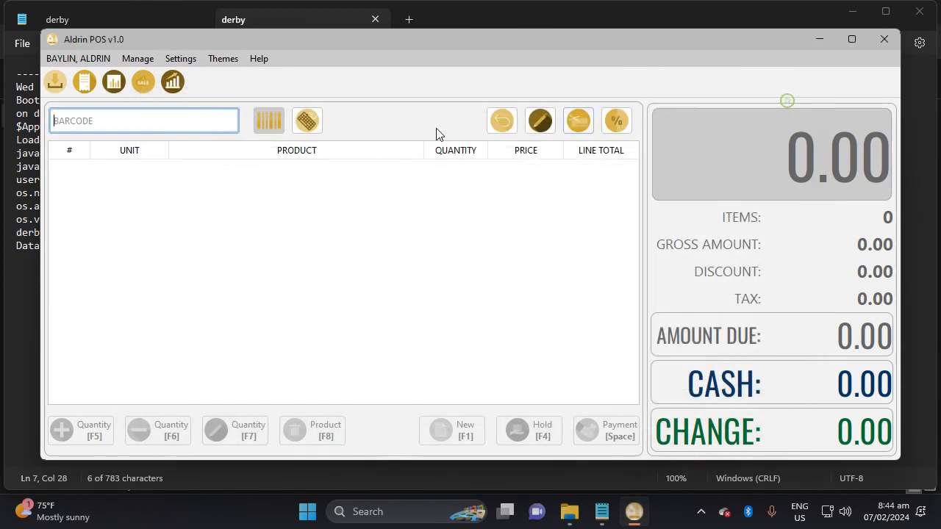
pyautogui.click(56, 87)
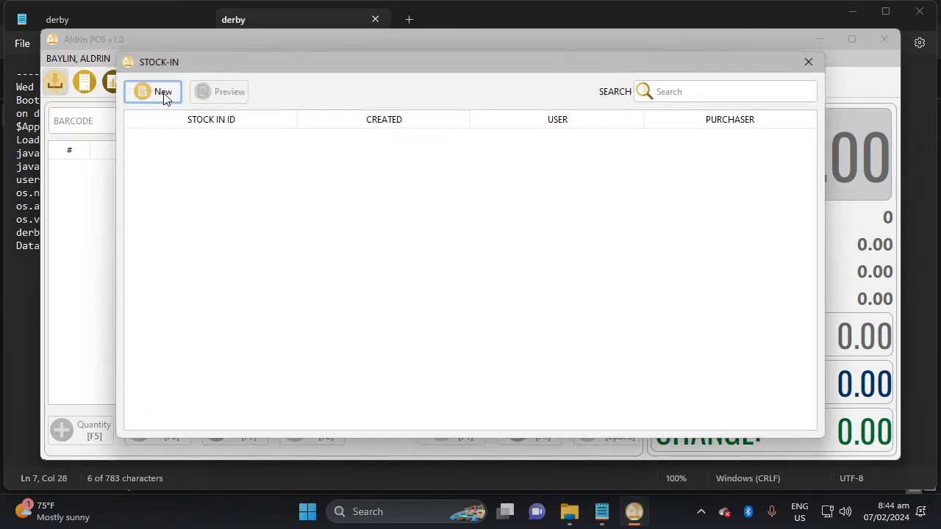
pyautogui.click(162, 96)
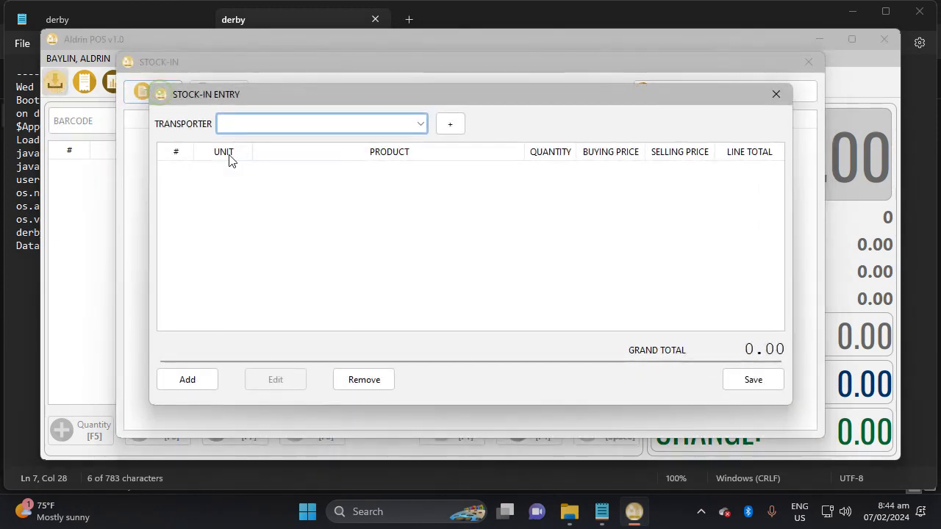
pyautogui.click(450, 125)
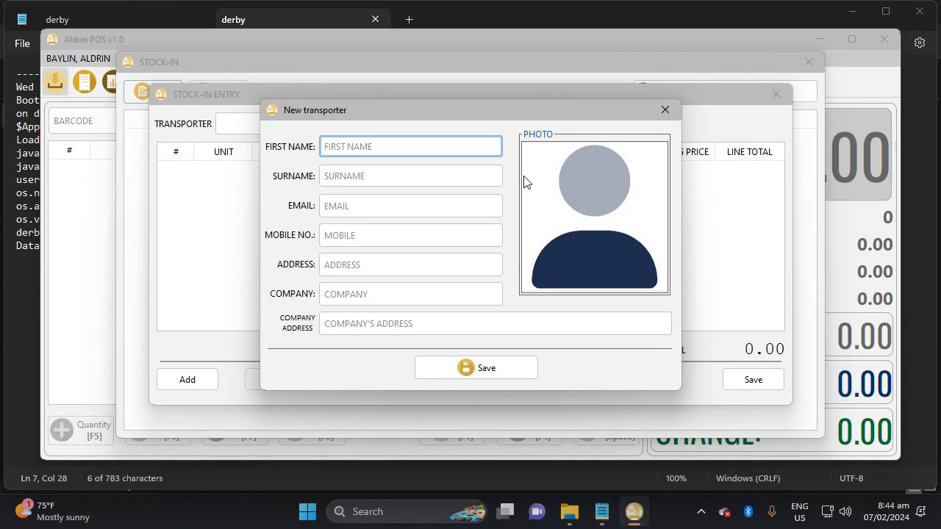
# Enter the transporter's first name, surname, e-mail address and mobile number.
pyautogui.press('Tab')
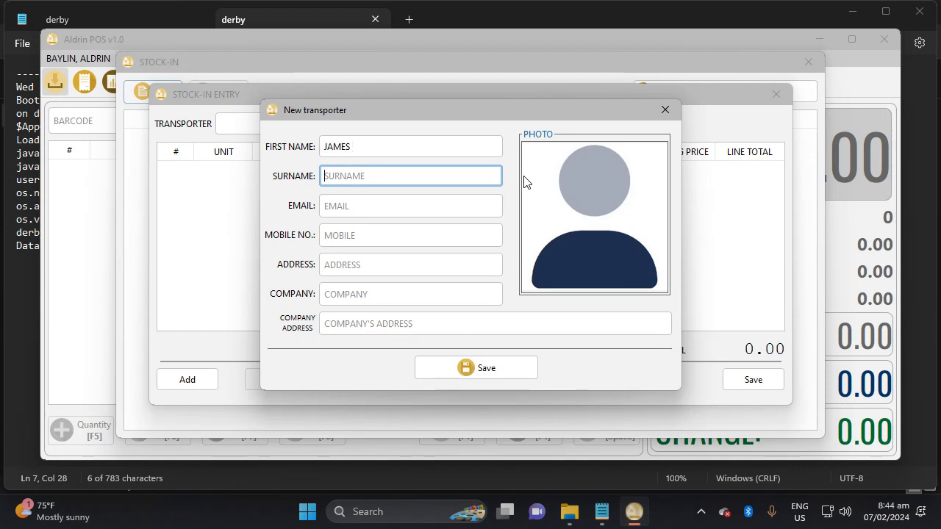
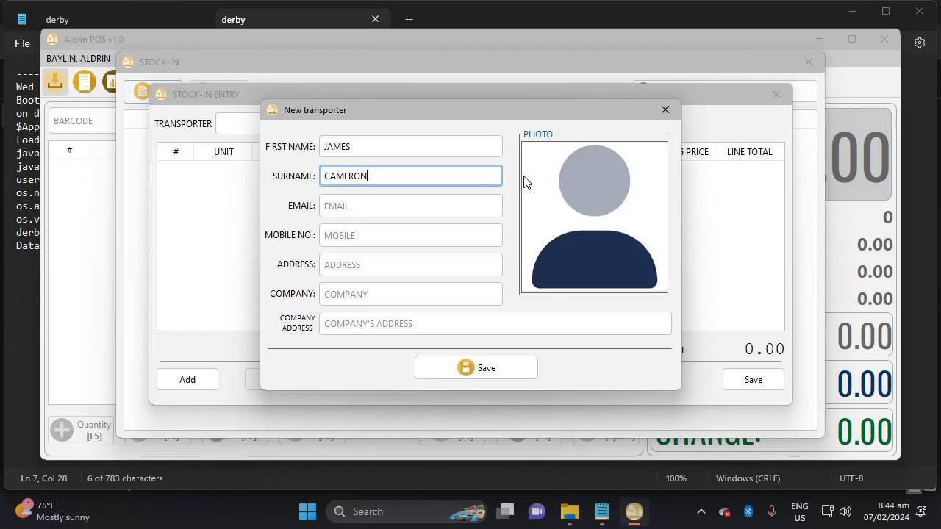
pyautogui.press('Tab')
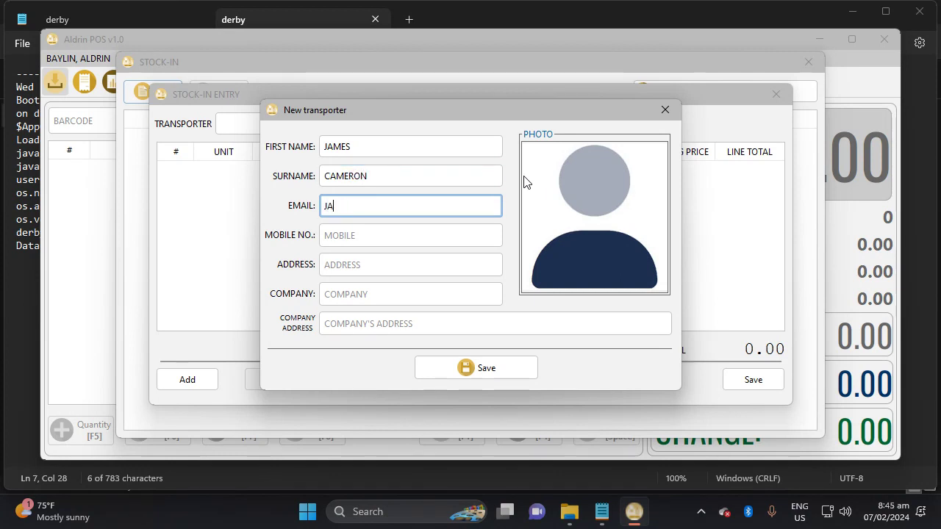
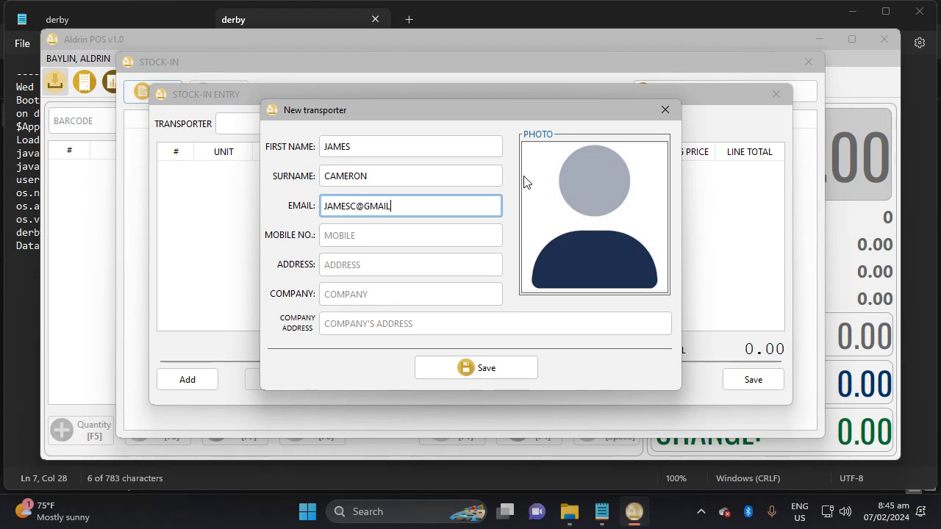
pyautogui.press('Tab')
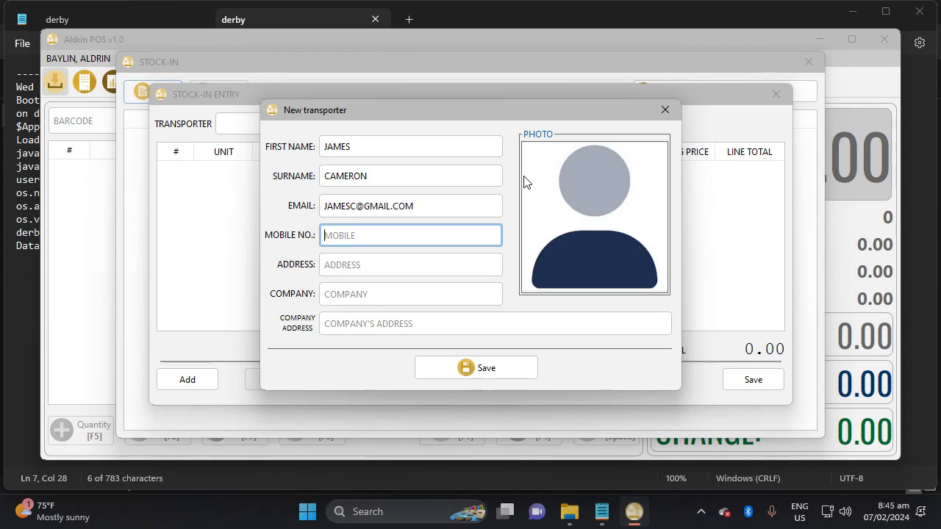
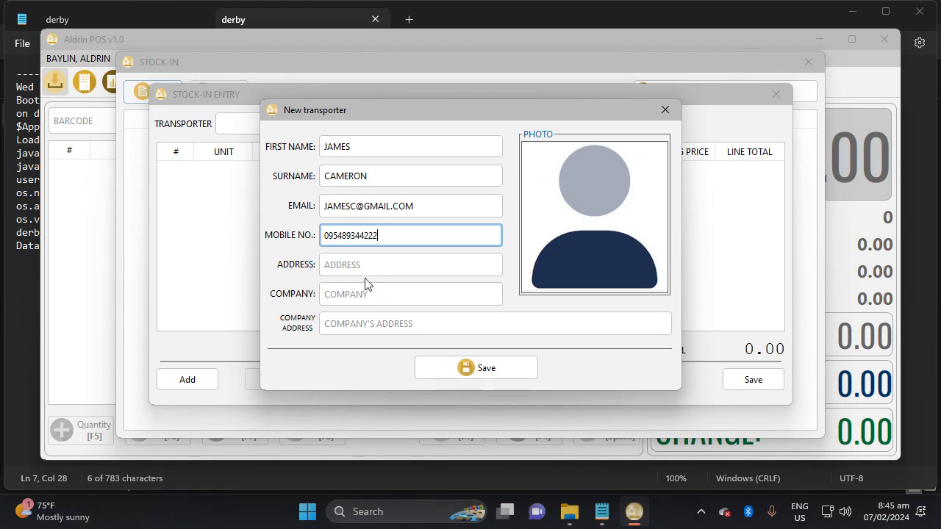
# Fill in the address, company MANDAUE SUPPLY INC and company address, and open the photo chooser.
pyautogui.click(360, 263)
pyautogui.write('ME')
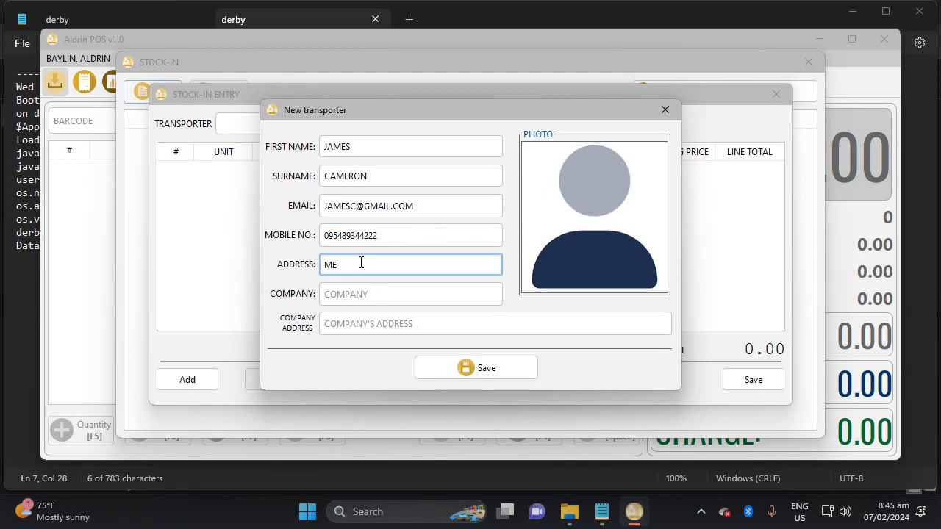
pyautogui.write('ANDAL')
pyautogui.write('CIT')
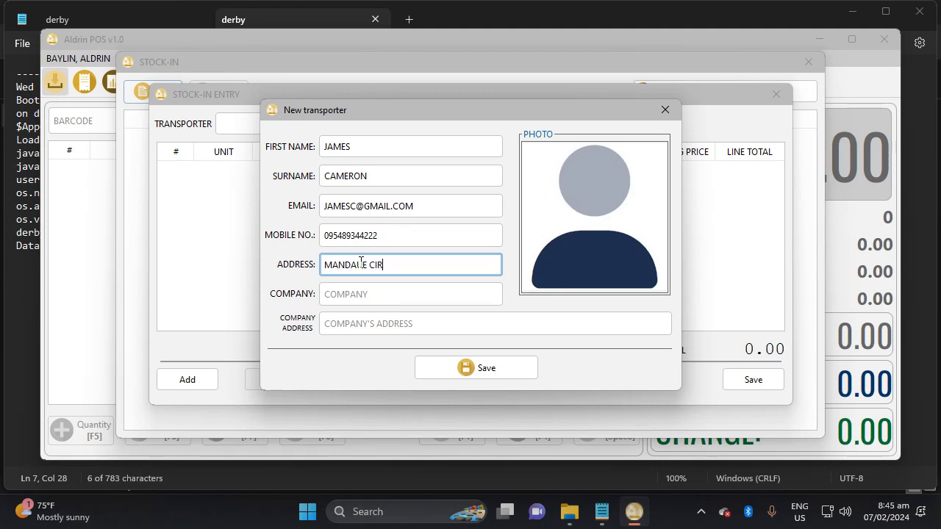
pyautogui.write('Y')
pyautogui.press('Tab')
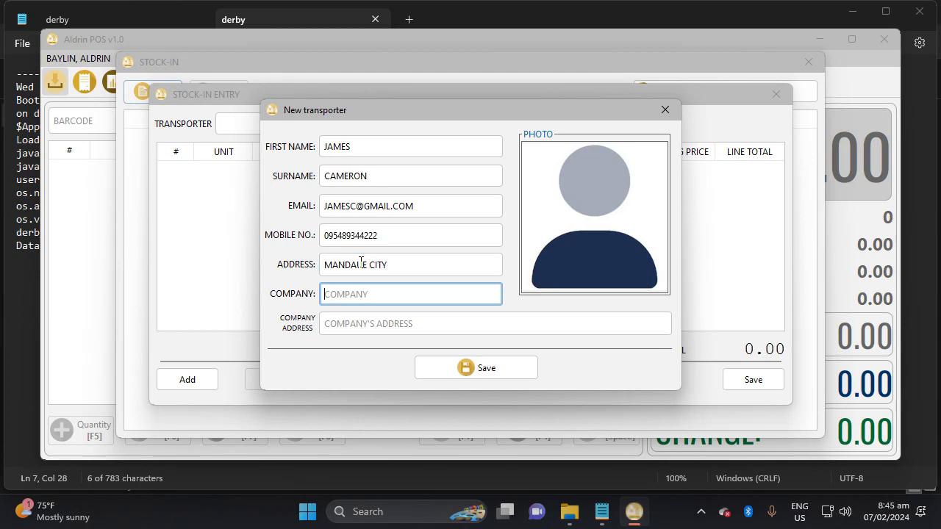
pyautogui.write('MANDAUE SUPPL')
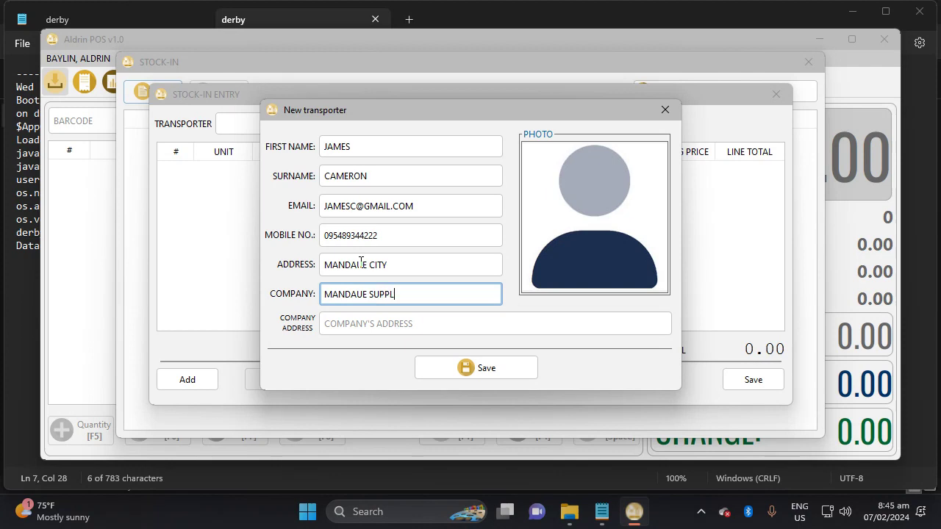
pyautogui.write('Y INC.')
pyautogui.press('Tab')
pyautogui.write('MANDAUE')
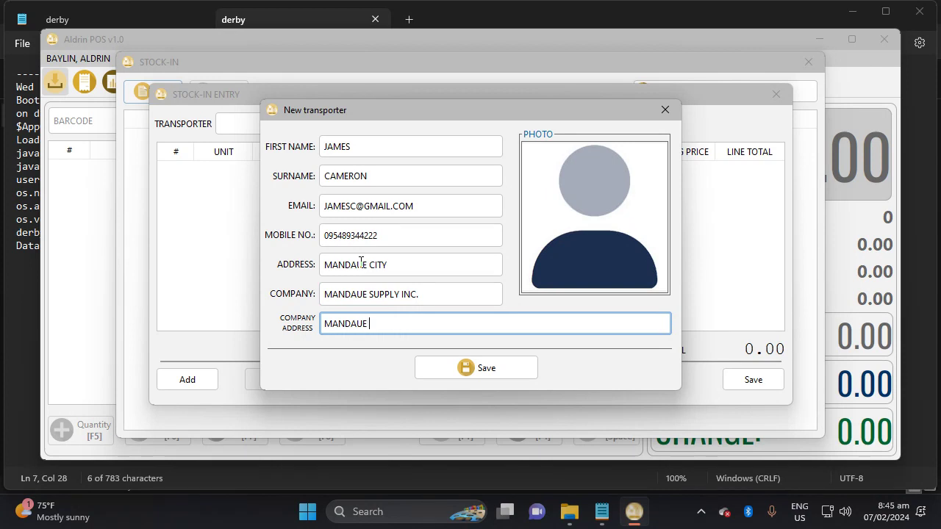
pyautogui.write(' CITY CEBU')
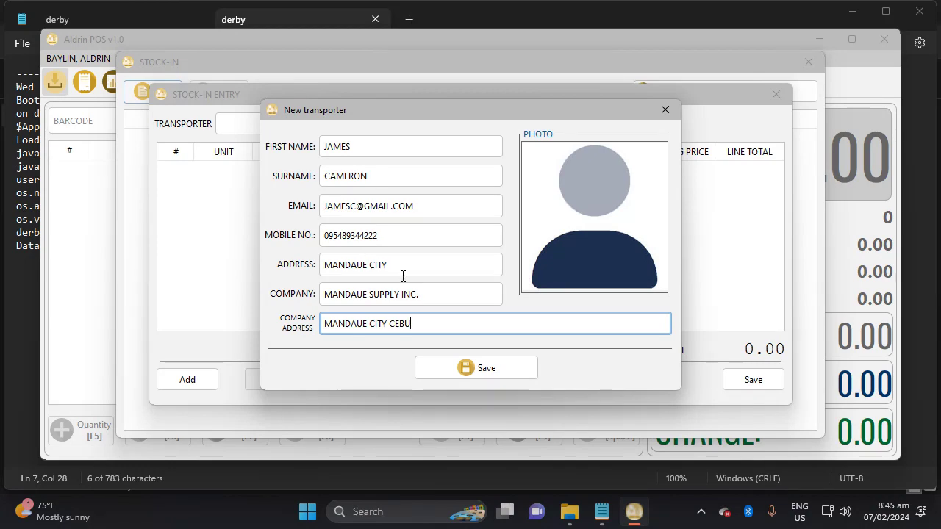
pyautogui.click(617, 229)
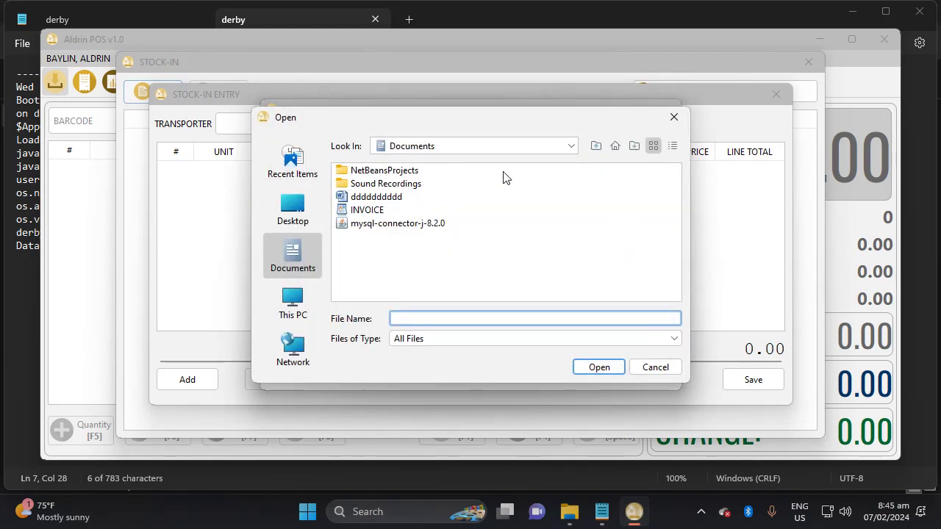
pyautogui.click(596, 145)
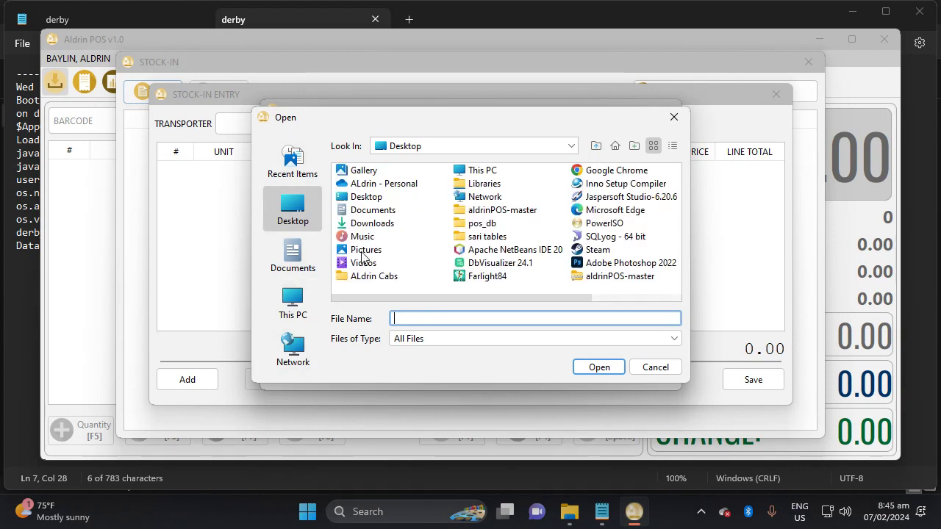
pyautogui.click(362, 252)
pyautogui.doubleClick(362, 252)
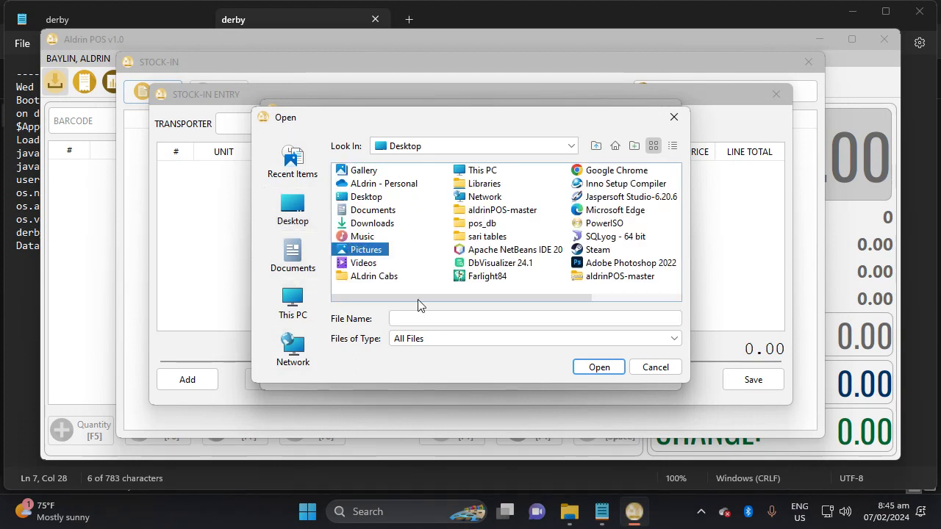
pyautogui.click(530, 213)
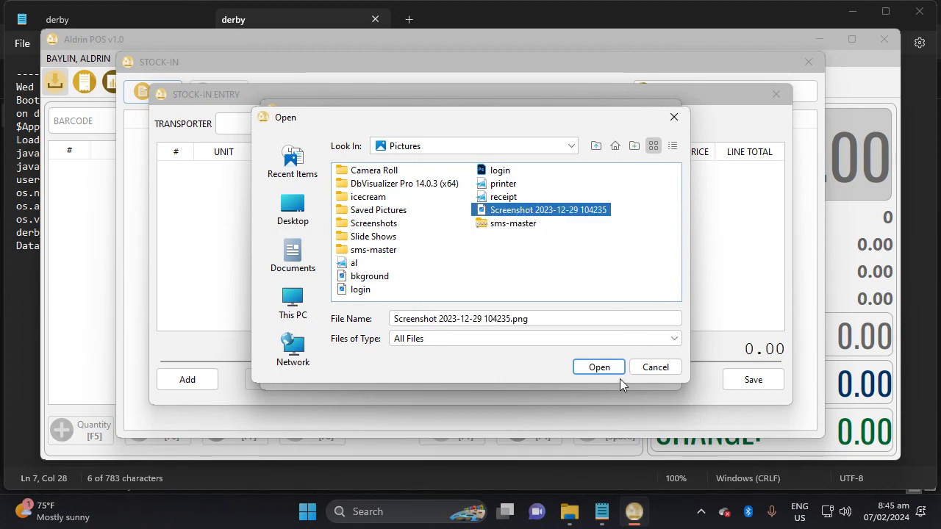
pyautogui.click(596, 366)
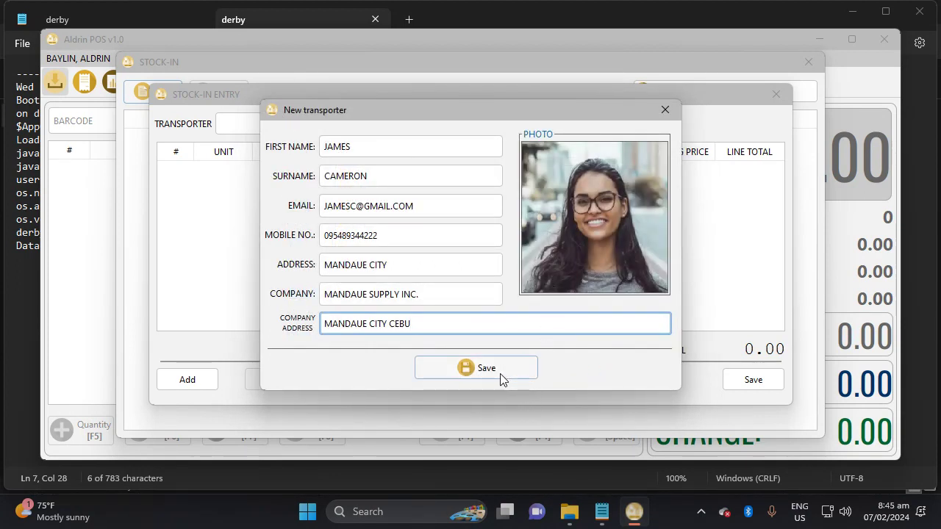
# Save and confirm the new transporter, keeping it selected in the stock-in's Transporter list.
pyautogui.click(500, 374)
pyautogui.click(483, 271)
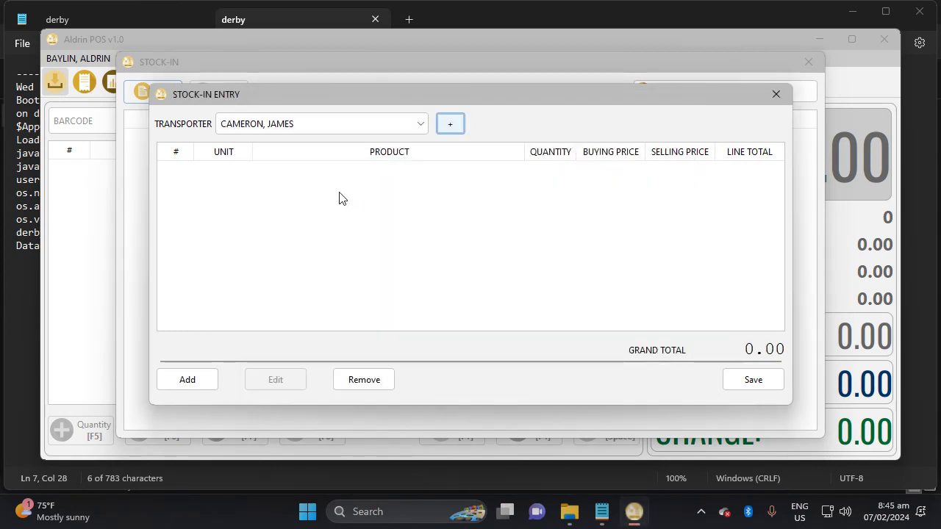
pyautogui.click(393, 126)
pyautogui.click(393, 126)
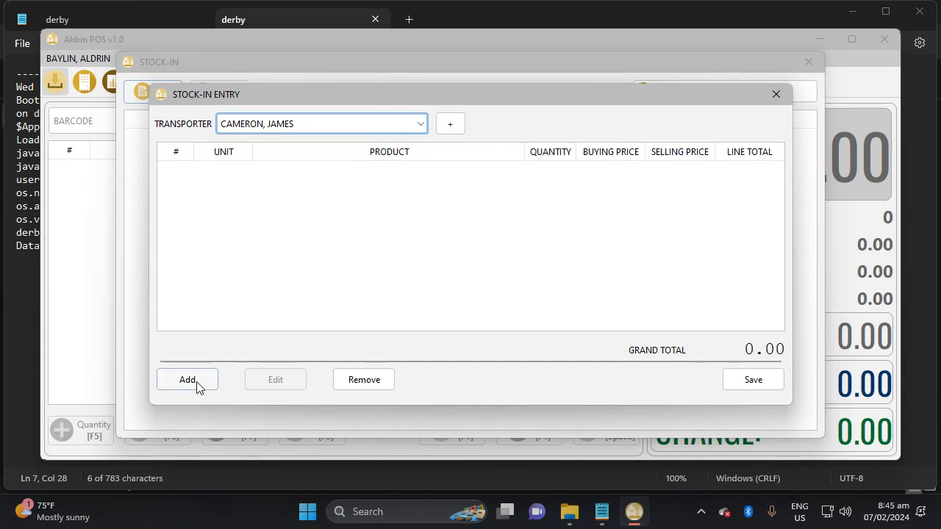
# Start a stock-in line for DEL MONTE 4 SEASONS 220ML with unit PCS.
pyautogui.click(188, 379)
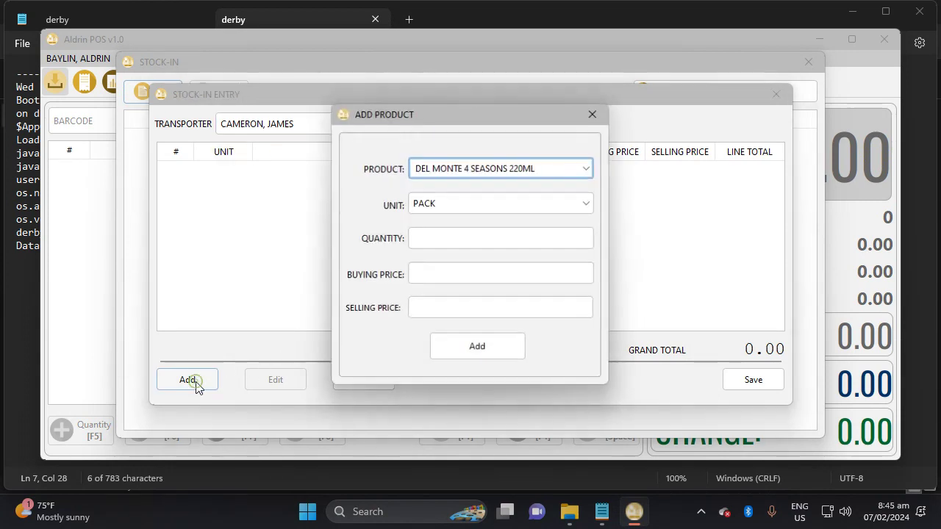
pyautogui.click(577, 170)
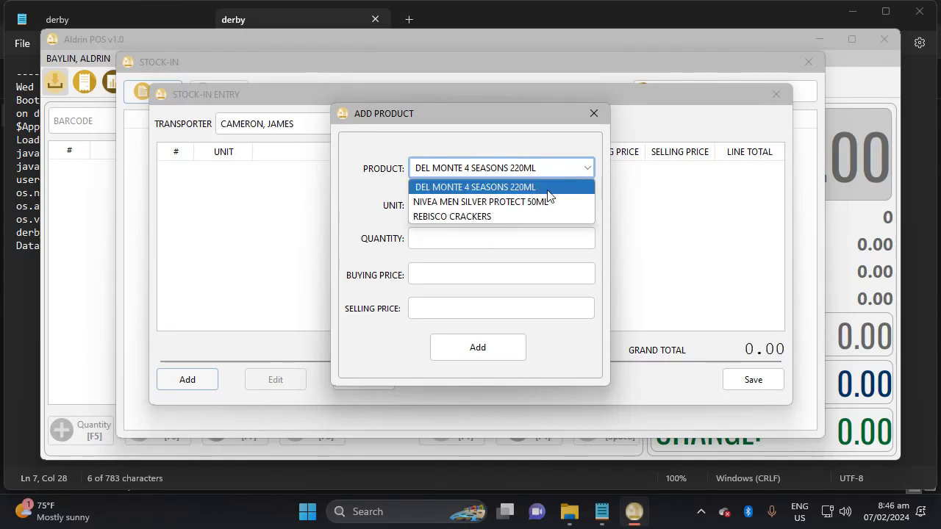
pyautogui.click(548, 189)
pyautogui.click(474, 206)
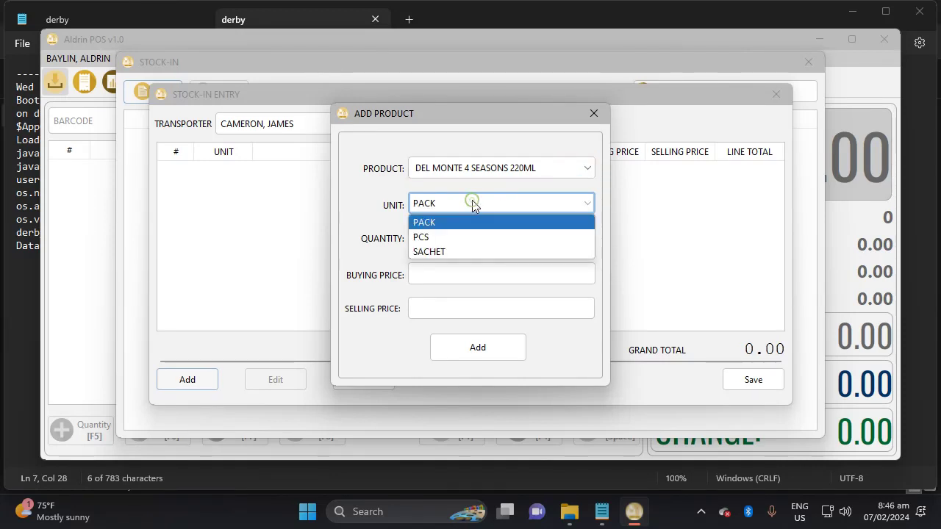
pyautogui.click(461, 236)
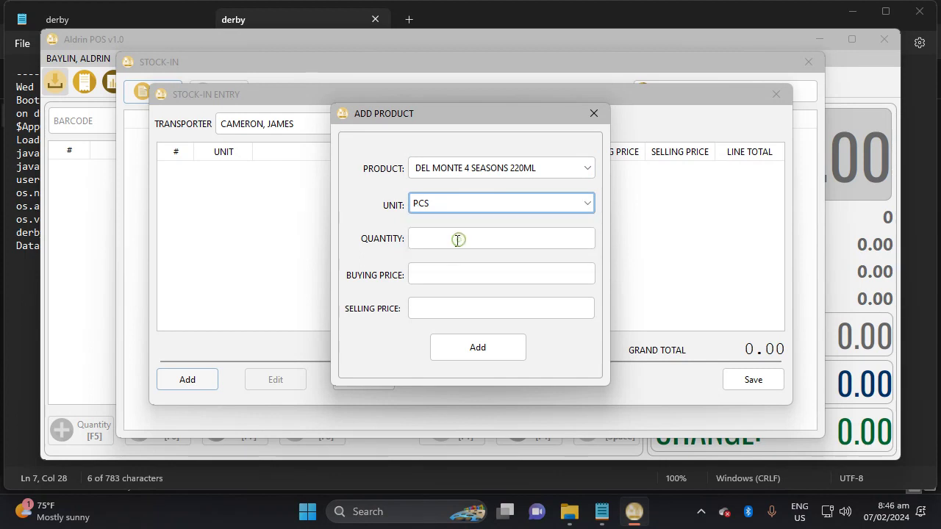
# Enter quantity 60, buying price 26.50 and selling price 34.00, and add the line.
pyautogui.click(448, 240)
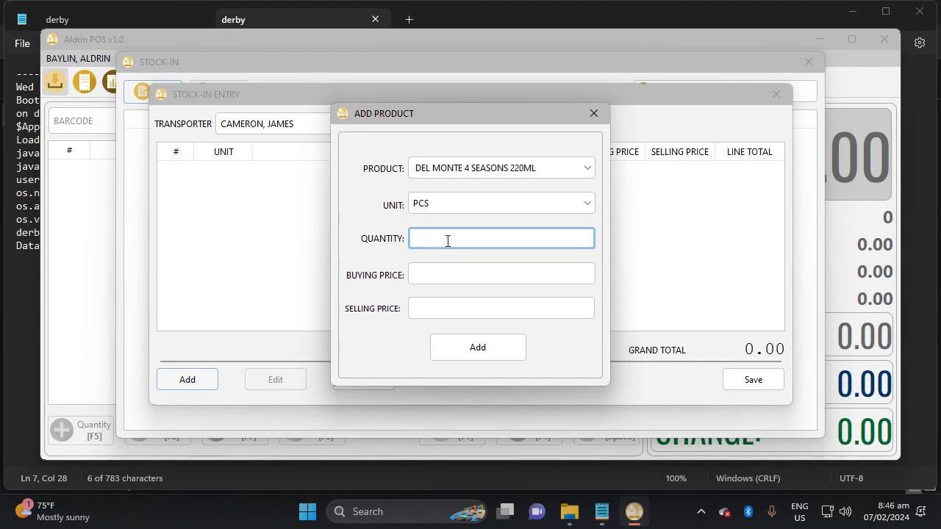
pyautogui.write('60')
pyautogui.click(444, 275)
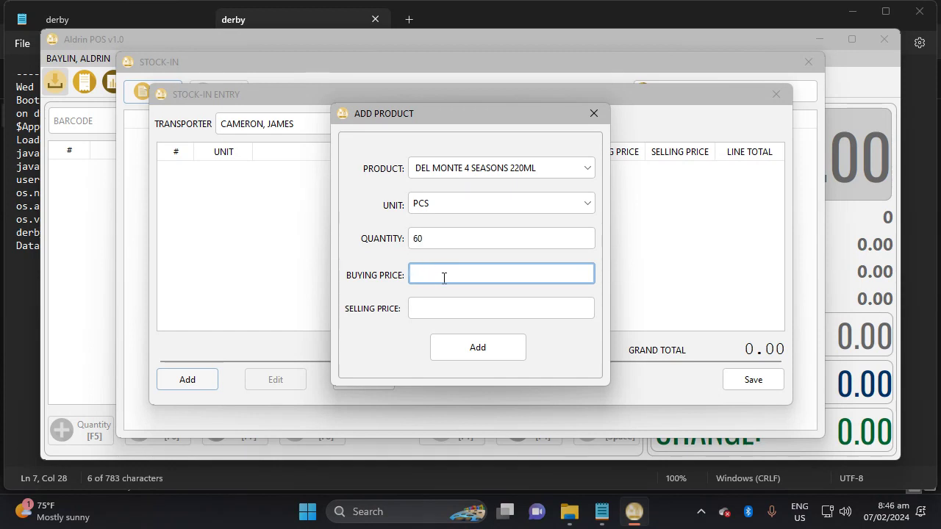
pyautogui.write('26.')
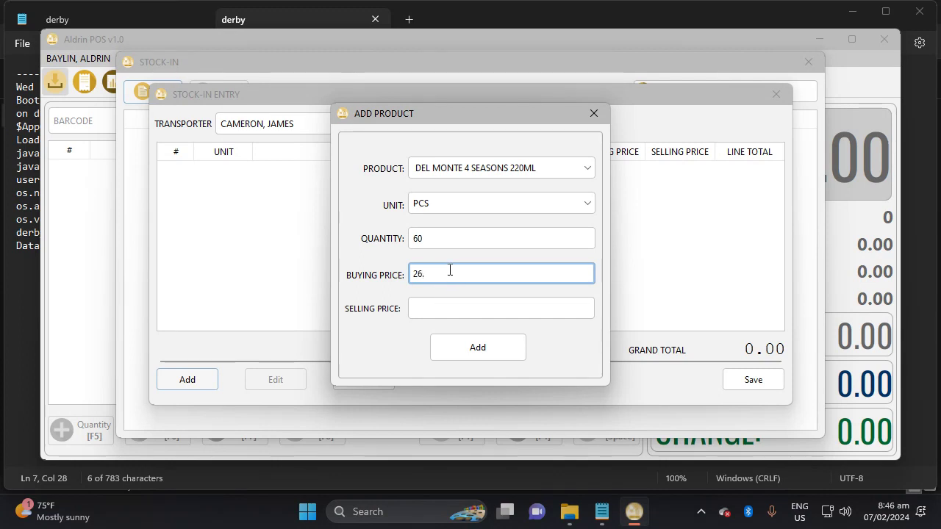
pyautogui.write('50')
pyautogui.click(449, 304)
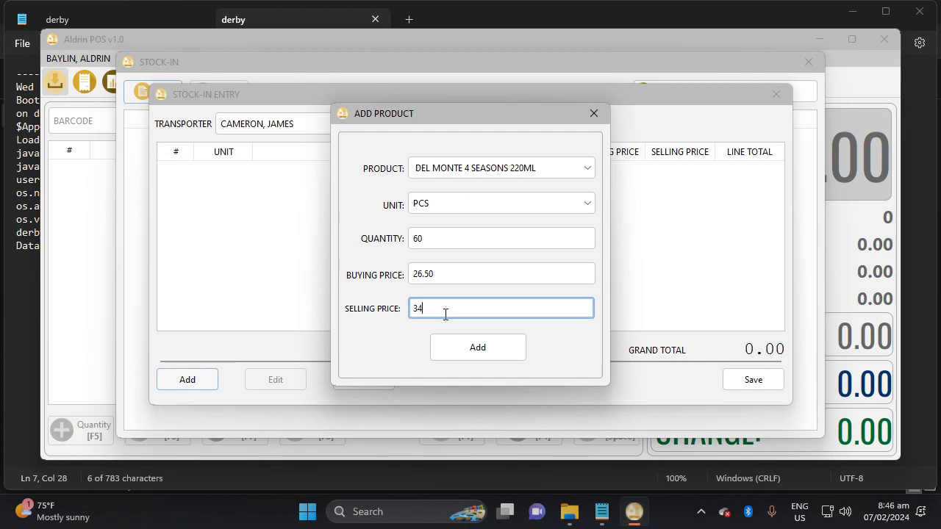
pyautogui.click(468, 354)
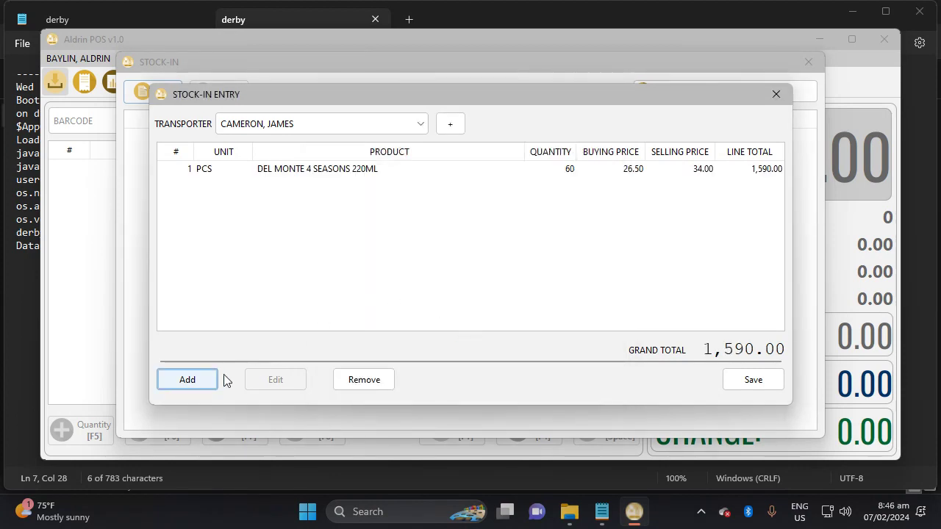
# Add 50 PCS of NIVEA MEN SILVER PROTECT 50ML at 134.20 buying and 145 selling.
pyautogui.click(205, 382)
pyautogui.click(535, 173)
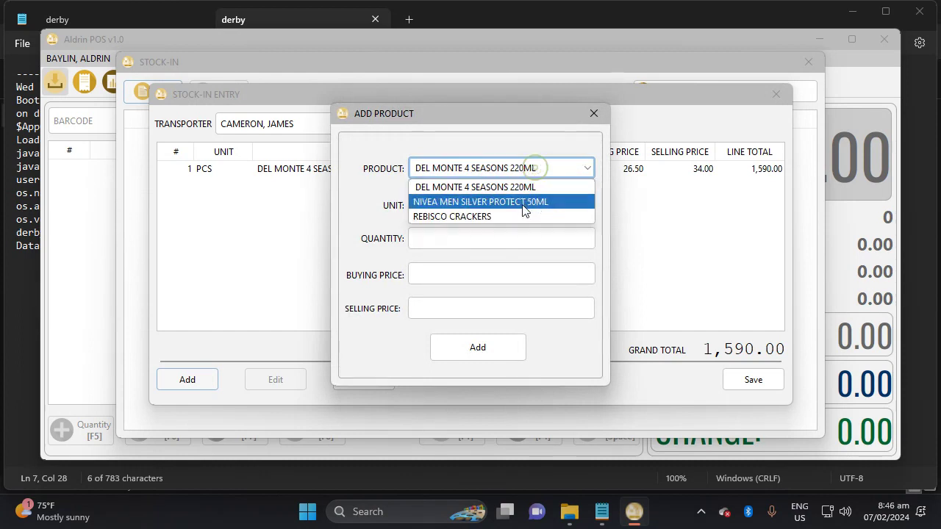
pyautogui.click(521, 208)
pyautogui.click(441, 205)
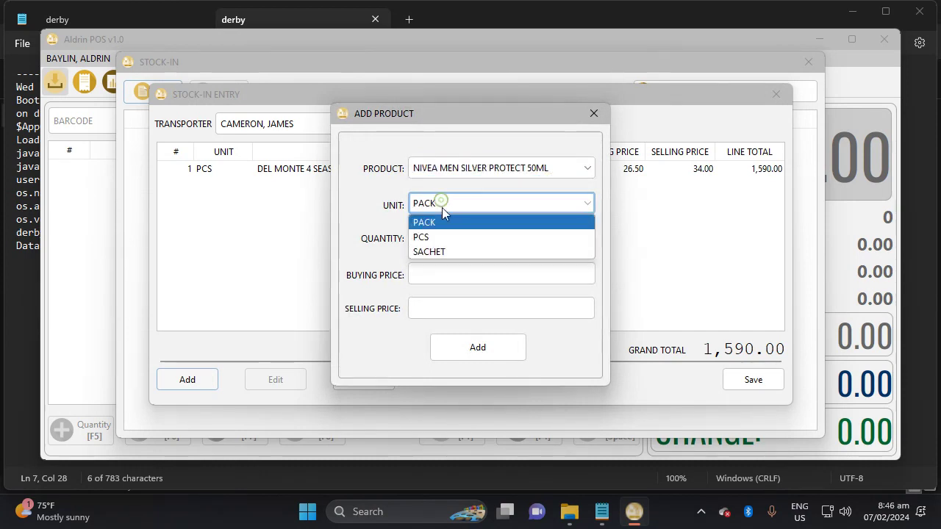
pyautogui.click(441, 238)
pyautogui.click(438, 238)
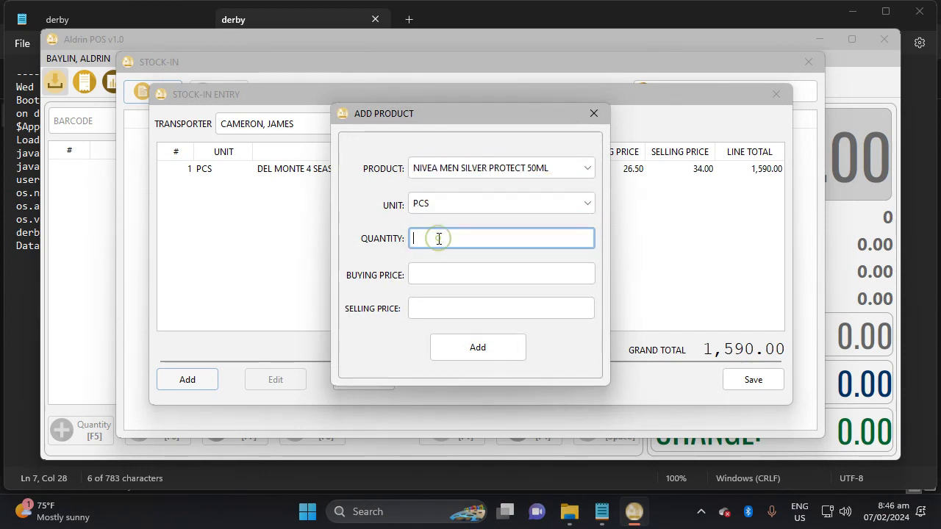
pyautogui.write('50')
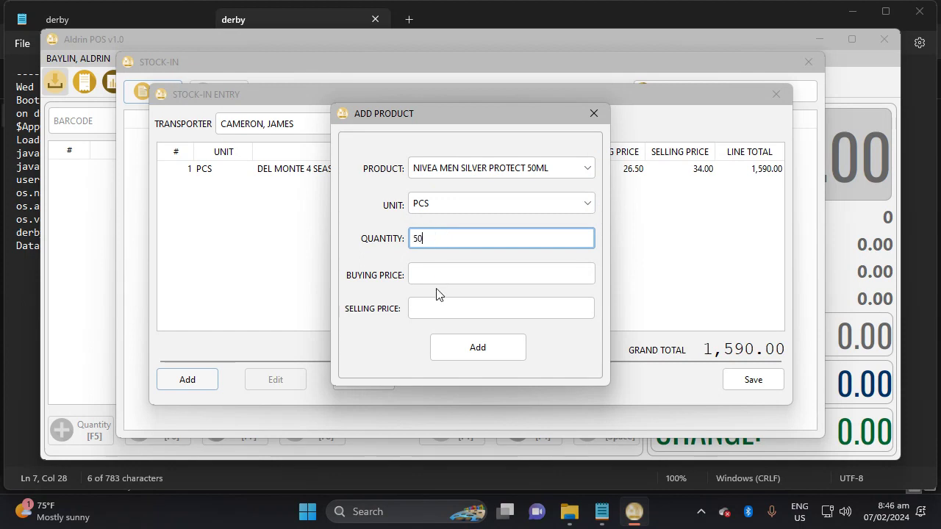
pyautogui.click(432, 274)
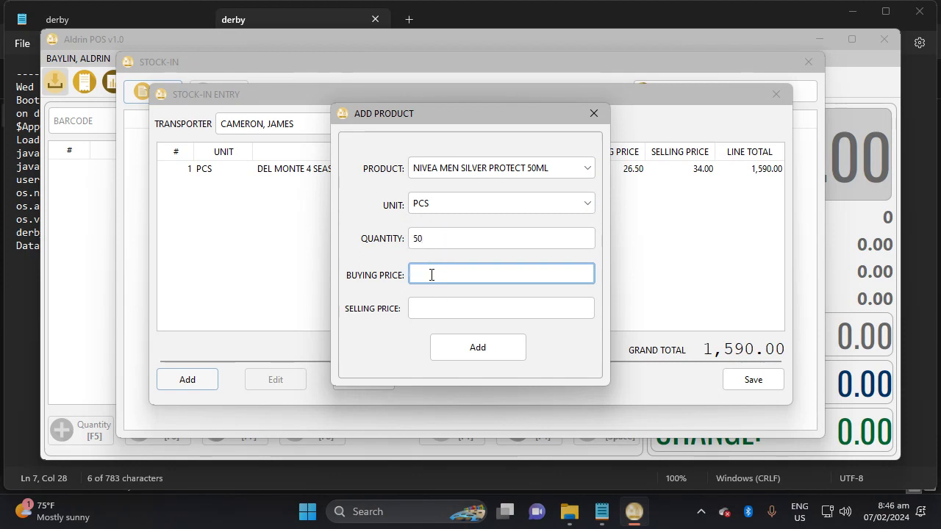
pyautogui.write('1')
pyautogui.write('34')
pyautogui.write('.50')
pyautogui.press('Tab')
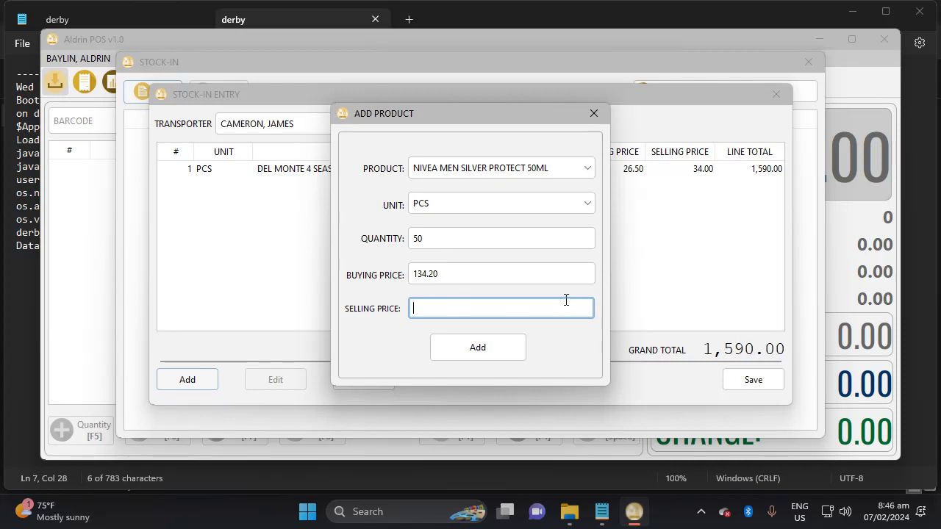
pyautogui.write('145')
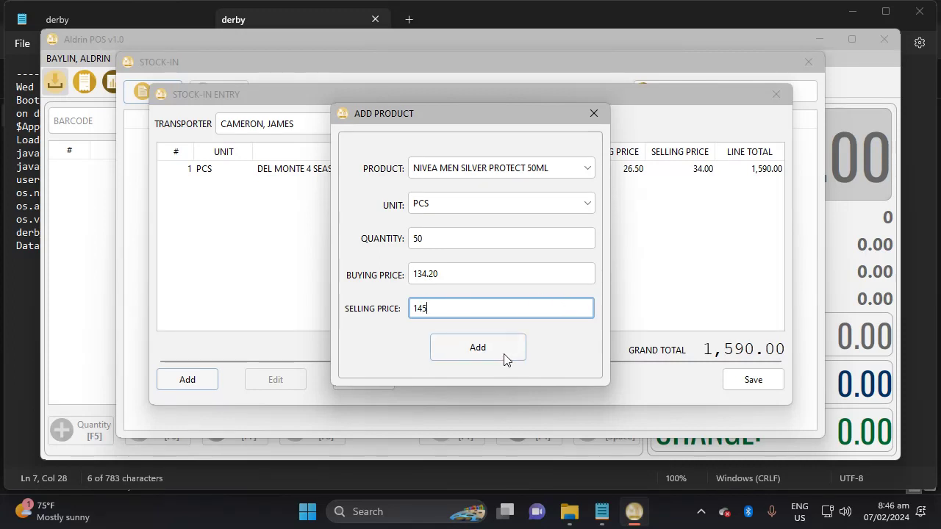
pyautogui.click(504, 358)
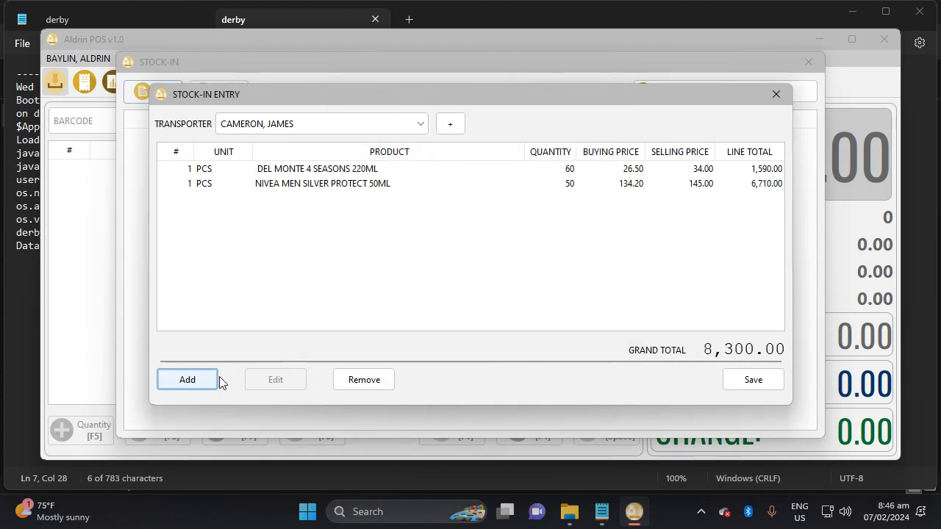
# Select REBISCO CRACKERS as the third stock-in product, keeping the unit PACK.
pyautogui.click(191, 379)
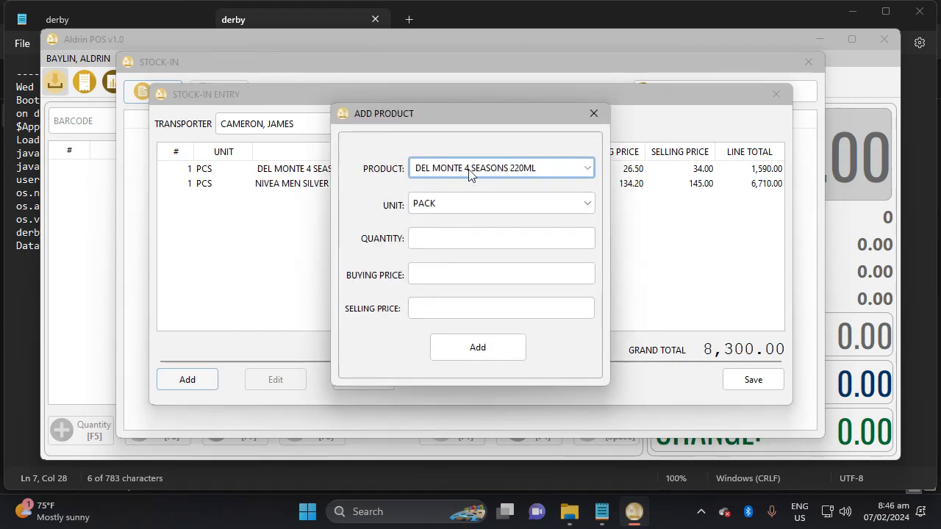
pyautogui.click(470, 169)
pyautogui.click(460, 228)
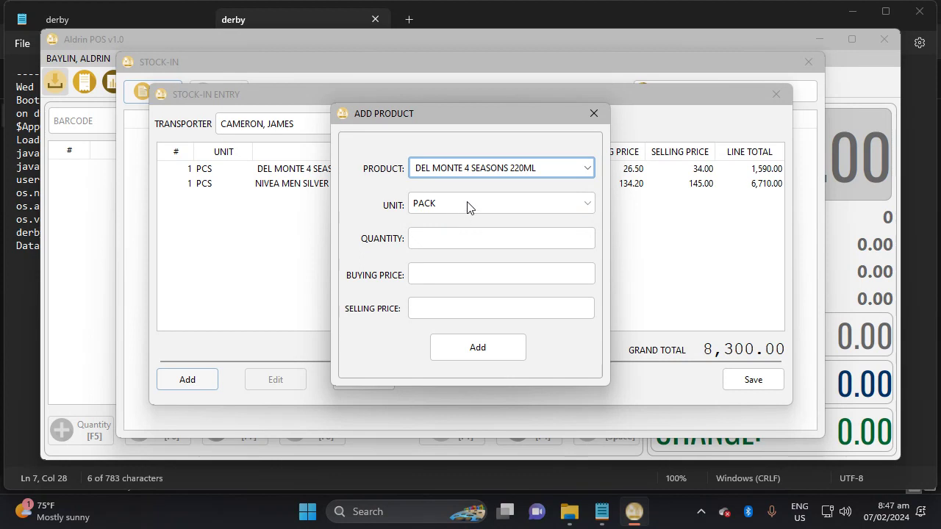
pyautogui.click(481, 172)
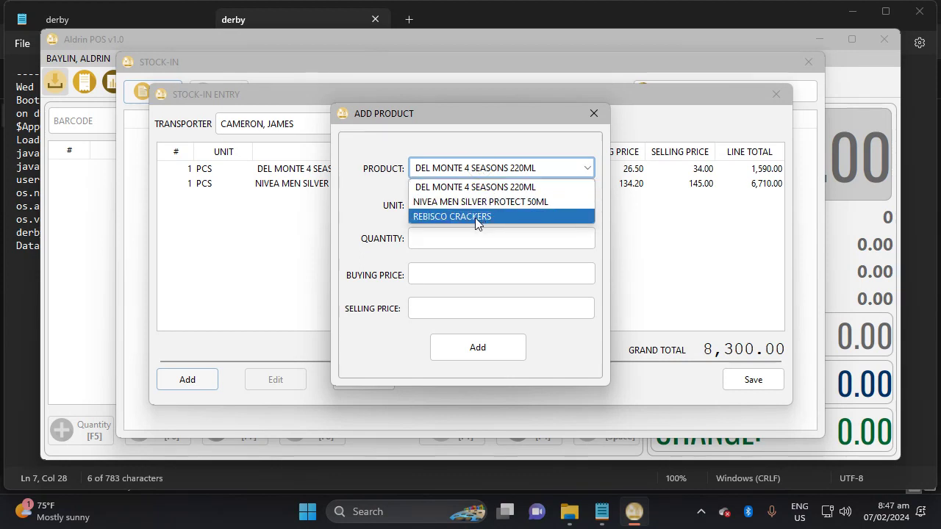
pyautogui.click(475, 218)
pyautogui.click(469, 205)
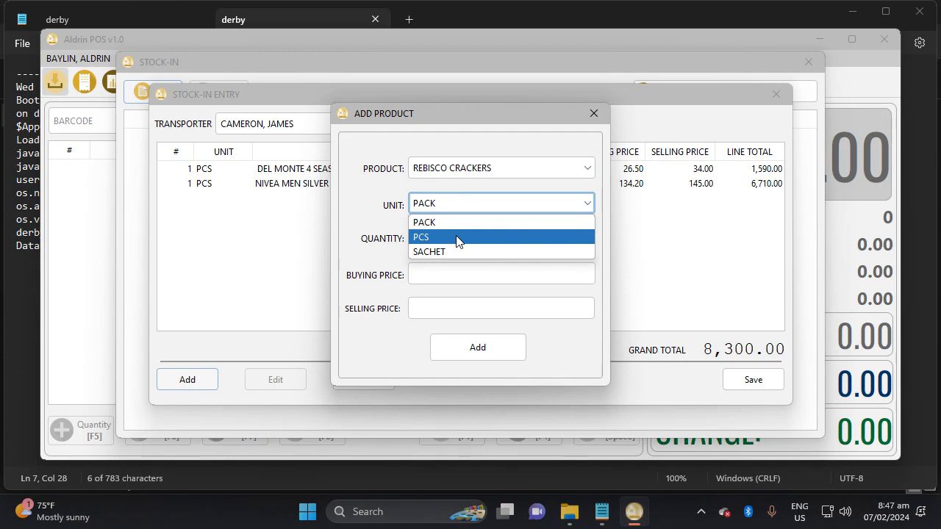
pyautogui.click(455, 223)
# Add 50 packs at buying price 62 and selling price 70, then save the stock-in.
pyautogui.click(449, 238)
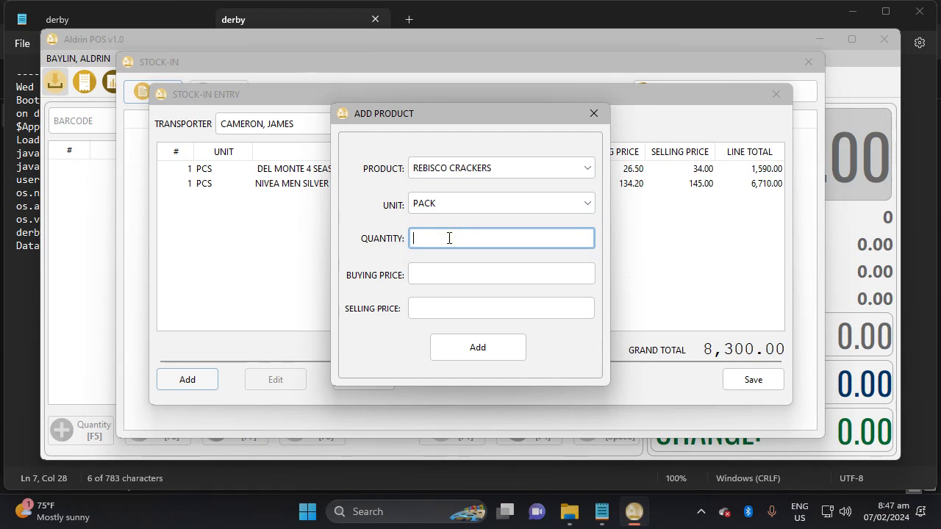
pyautogui.write('50')
pyautogui.press('Tab')
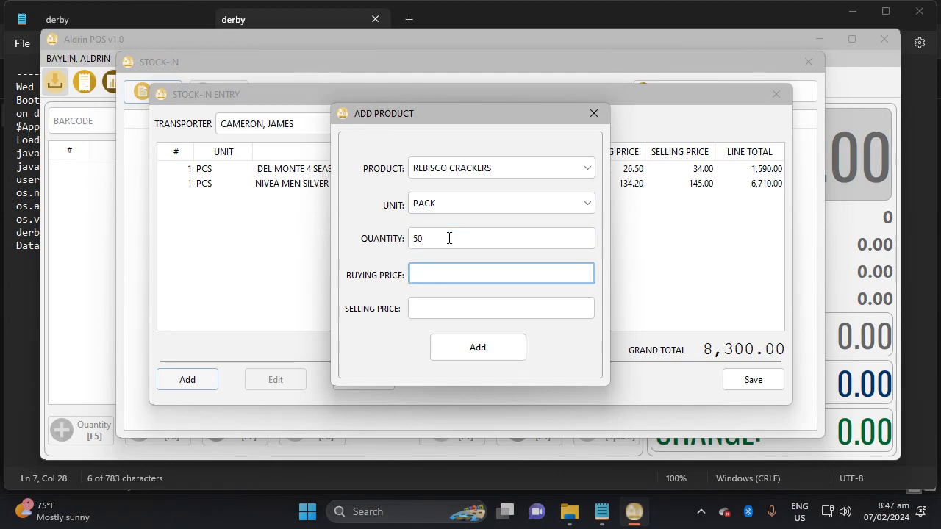
pyautogui.write('62')
pyautogui.press('Tab')
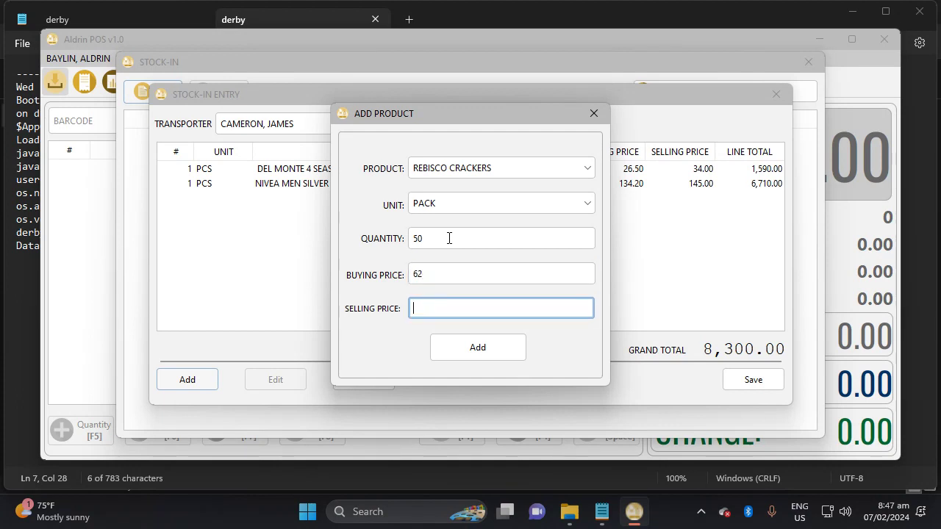
pyautogui.write('70')
pyautogui.click(503, 354)
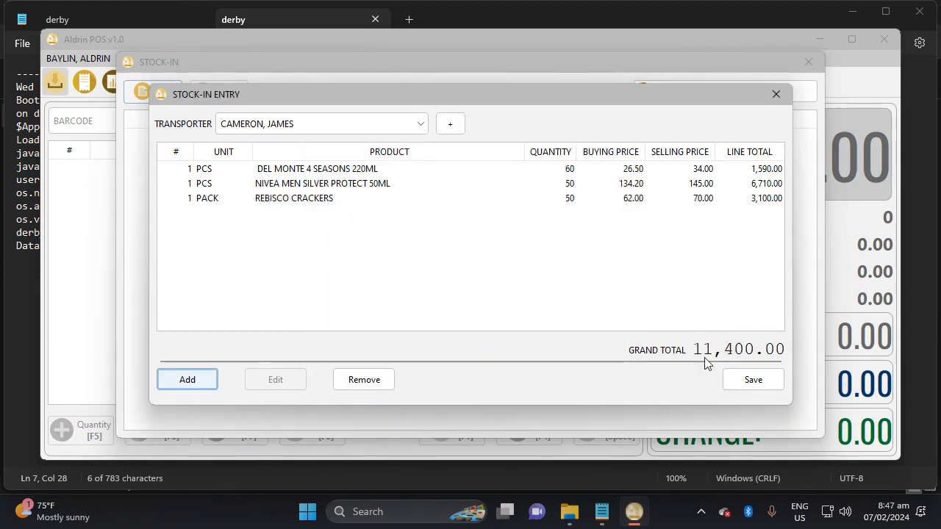
pyautogui.click(754, 380)
# Confirm the save and preview stock-in record 1 with its three lines totalling 11,400.00.
pyautogui.click(468, 275)
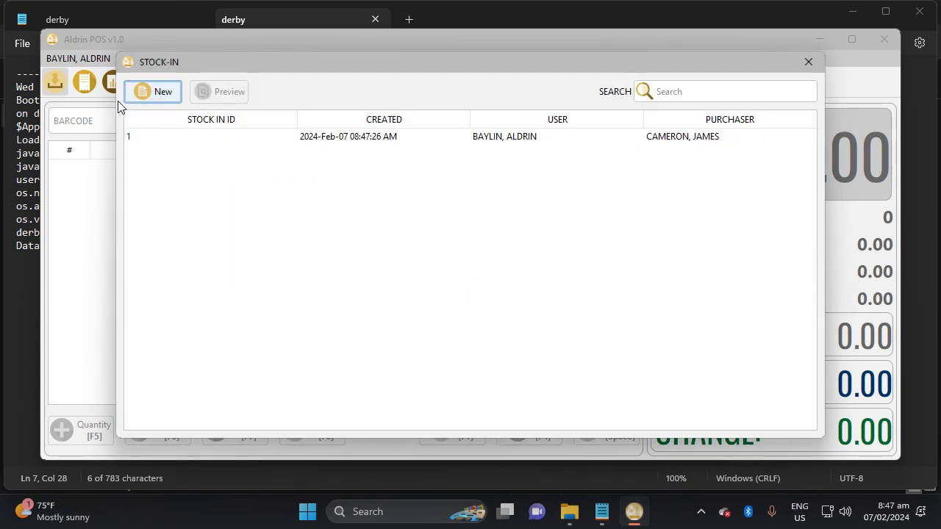
pyautogui.click(324, 142)
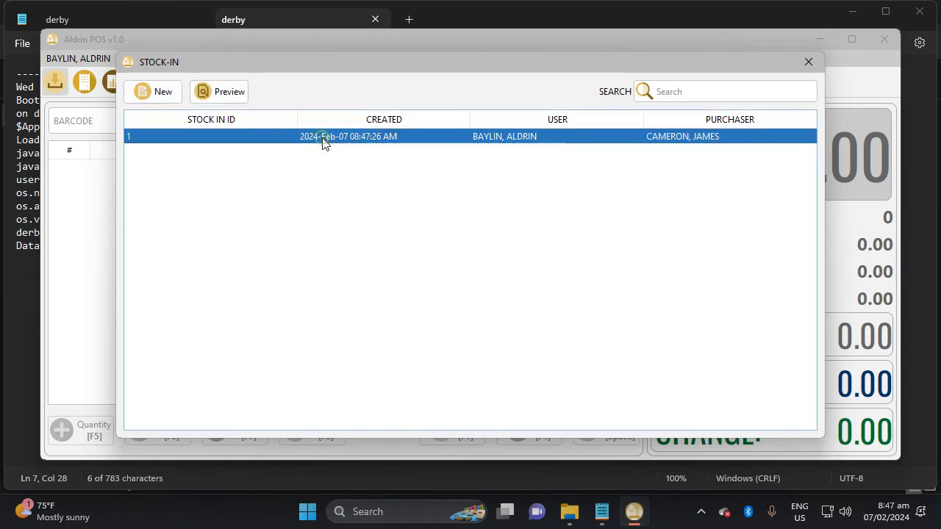
pyautogui.click(217, 95)
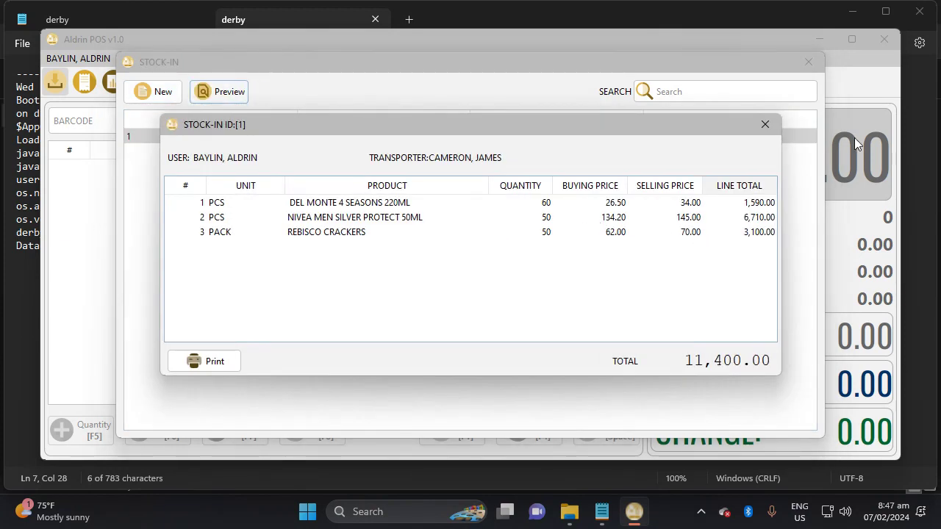
pyautogui.moveTo(696, 132); pyautogui.dragTo(720, 185)
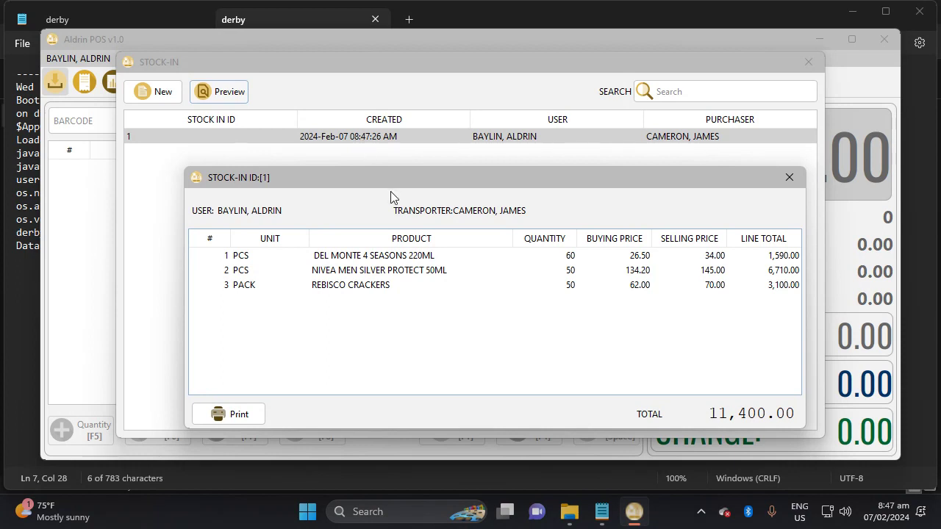
pyautogui.moveTo(392, 180); pyautogui.dragTo(384, 141)
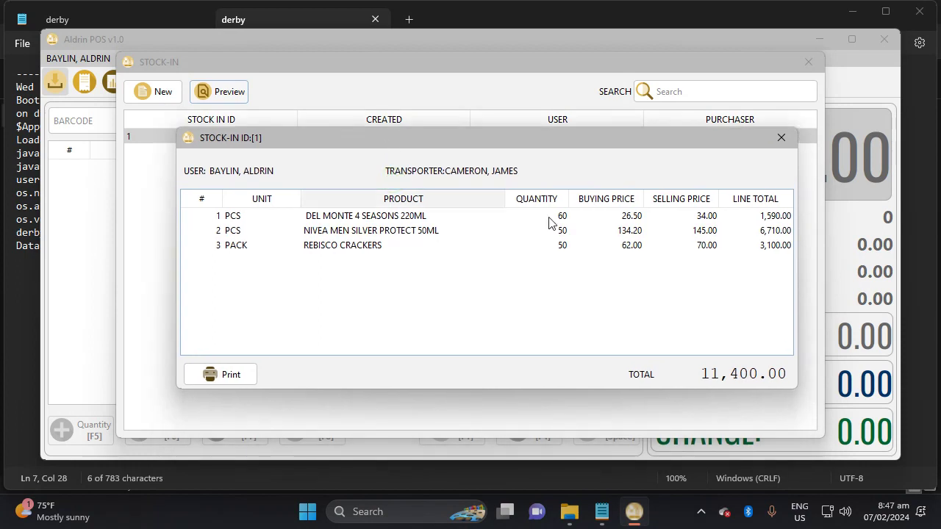
pyautogui.click(229, 380)
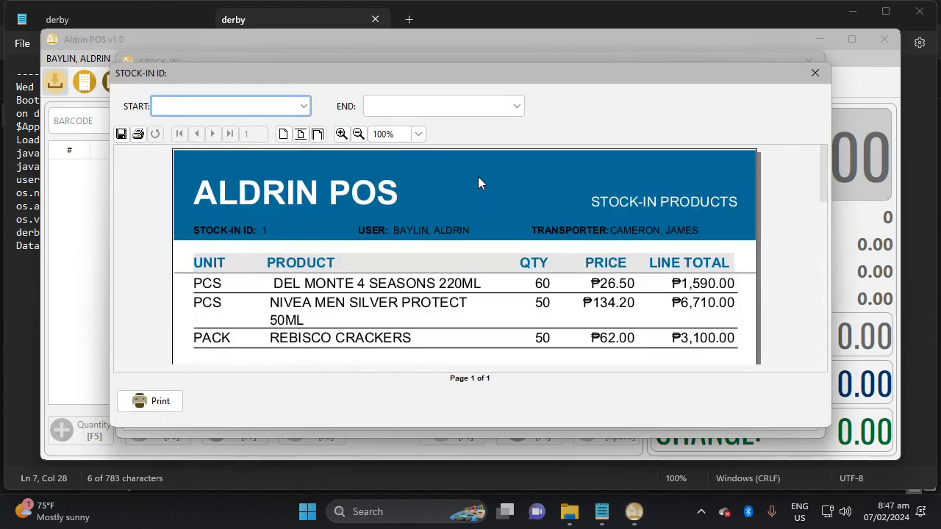
pyautogui.moveTo(464, 80); pyautogui.dragTo(518, 73)
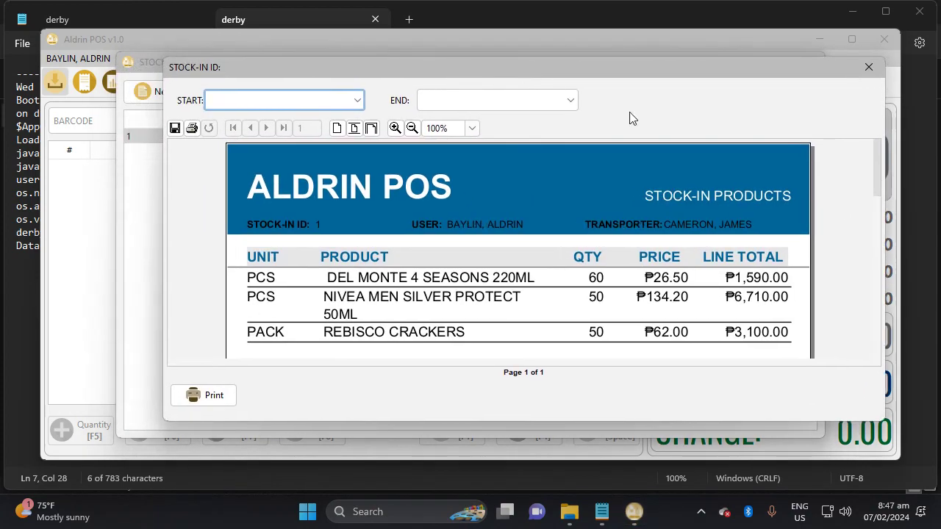
pyautogui.moveTo(880, 197)
pyautogui.mouseDown()
pyautogui.moveTo(877, 257)
pyautogui.moveTo(875, 186)
pyautogui.mouseUp()
pyautogui.click(883, 74)
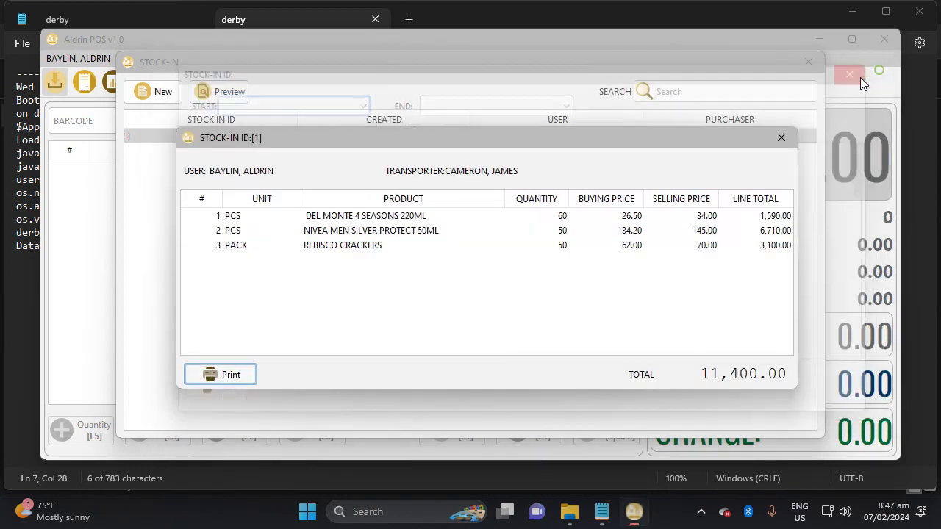
# Close the STOCK-IN ID:[1] details and the STOCK-IN window.
pyautogui.click(783, 139)
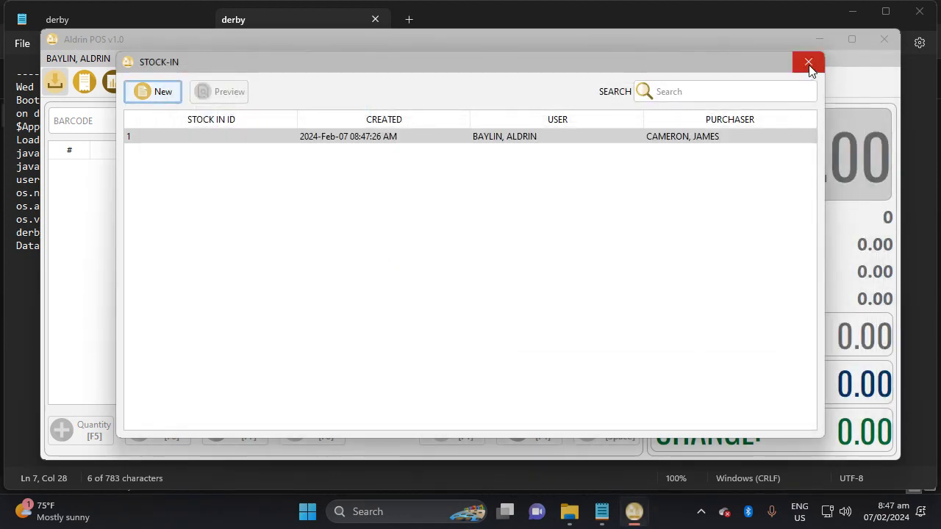
pyautogui.click(809, 64)
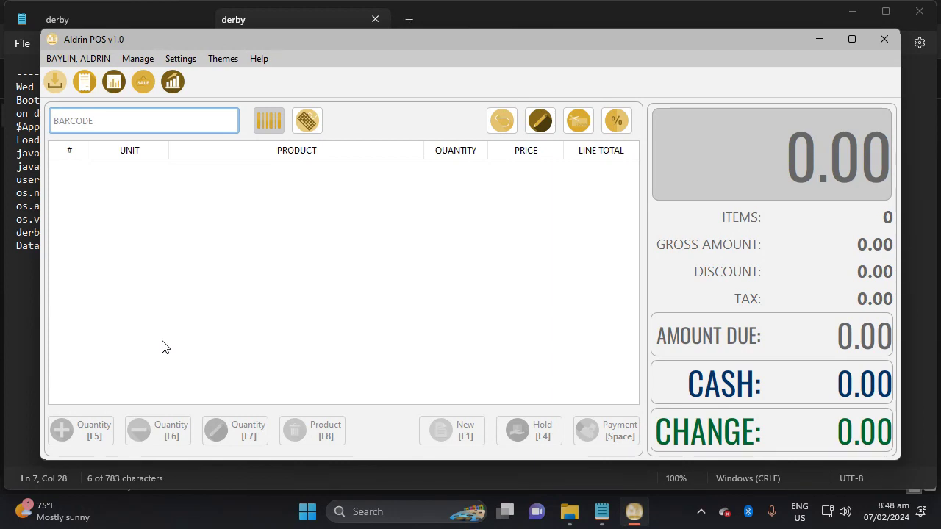
# Scan DEL MONTE 4 SEASONS 220ML, NIVEA MEN SILVER PROTECT 50ML and REBISCO CRACKERS into the sale.
pyautogui.write('4800024155033')
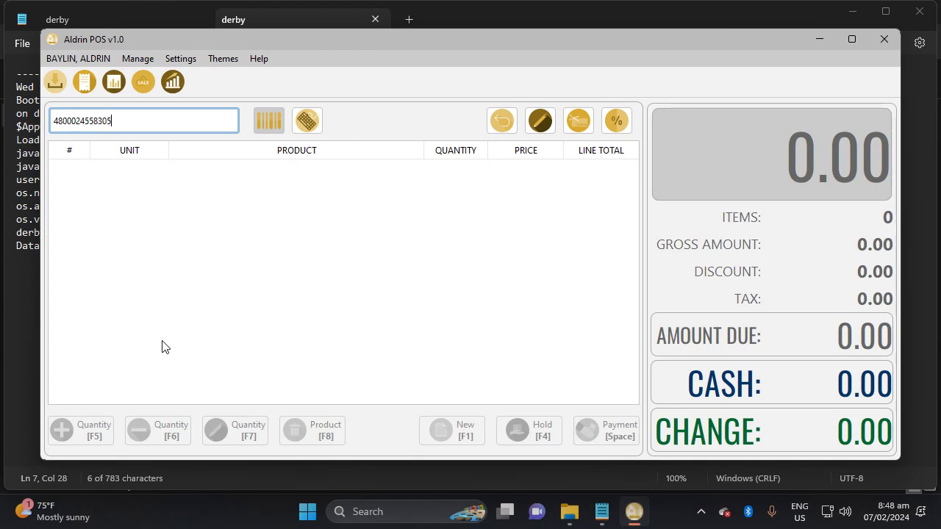
pyautogui.press('Return')
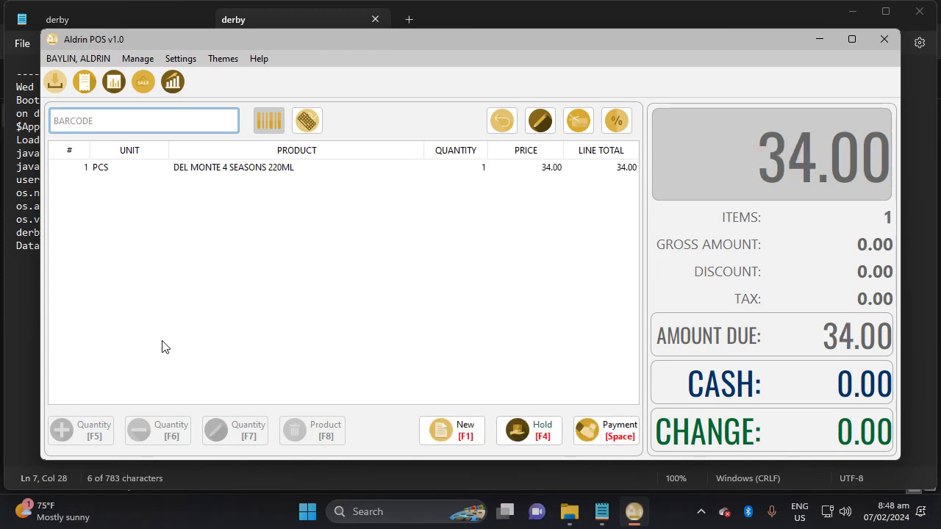
pyautogui.press('Return')
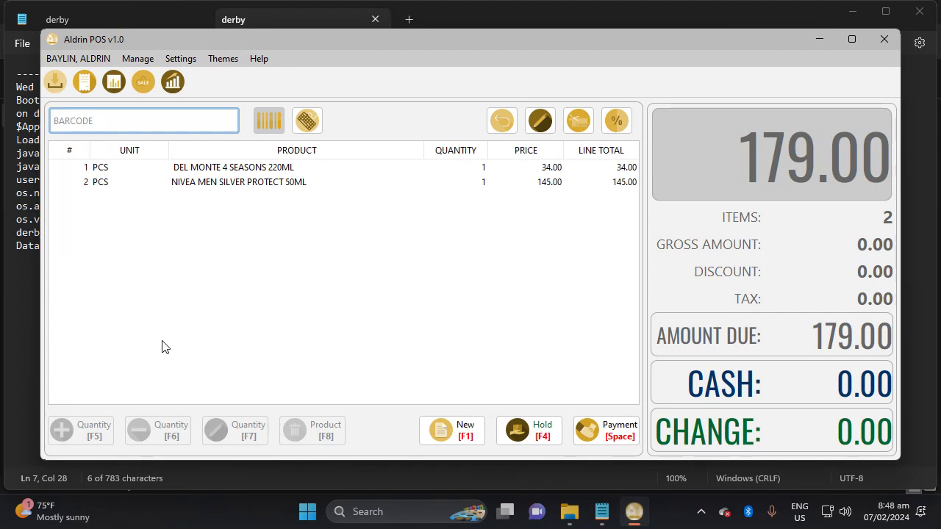
pyautogui.press('Return')
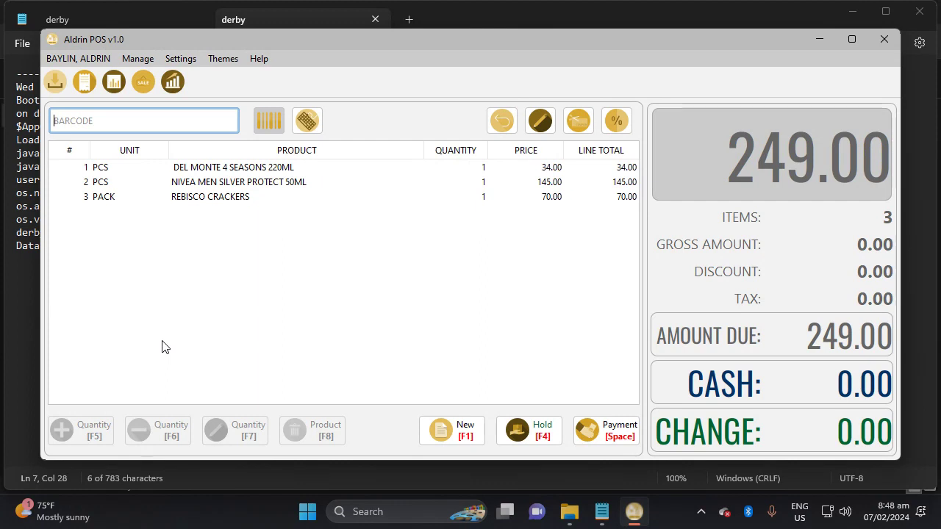
pyautogui.write('4800024160035')
pyautogui.press('Return')
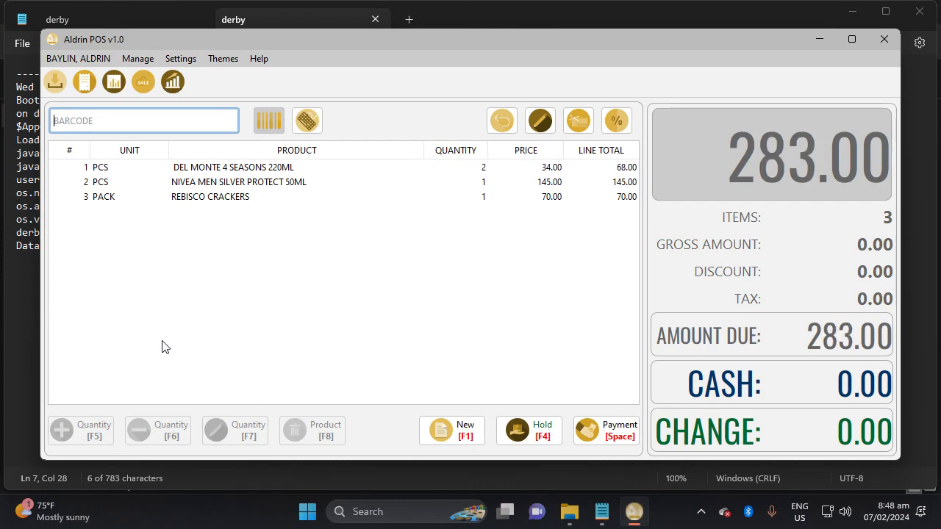
pyautogui.write('4800024160035')
pyautogui.press('Return')
pyautogui.write('4800024160035')
pyautogui.press('Return')
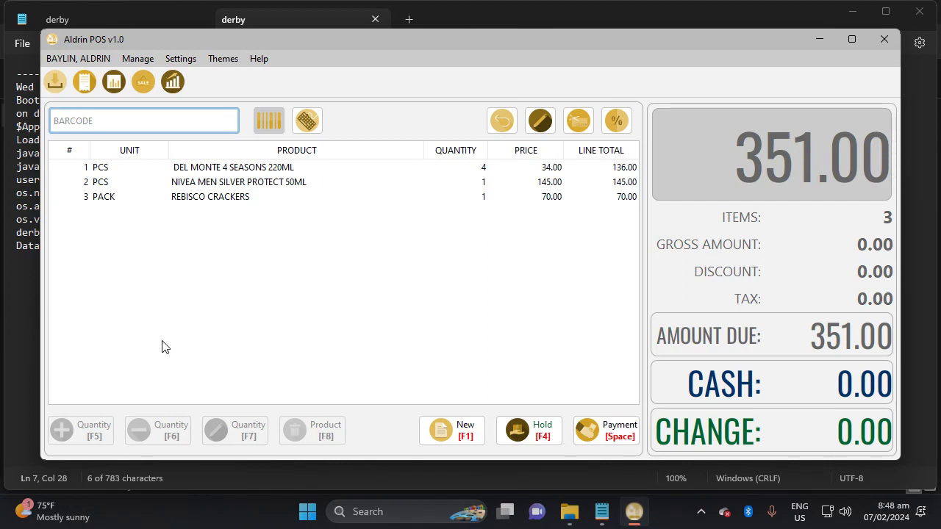
# Pay the 351.00 sale with 400 cash, leaving 49.00 change.
pyautogui.click(621, 436)
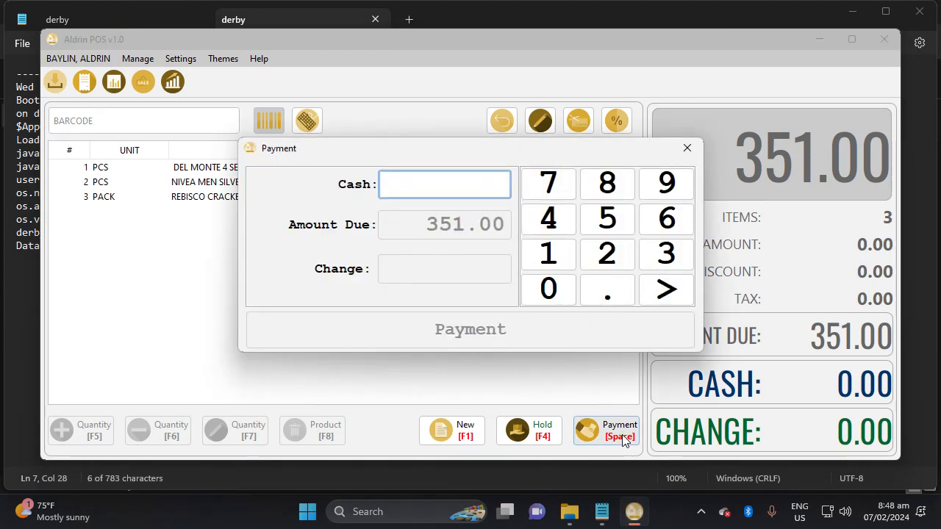
pyautogui.write('400')
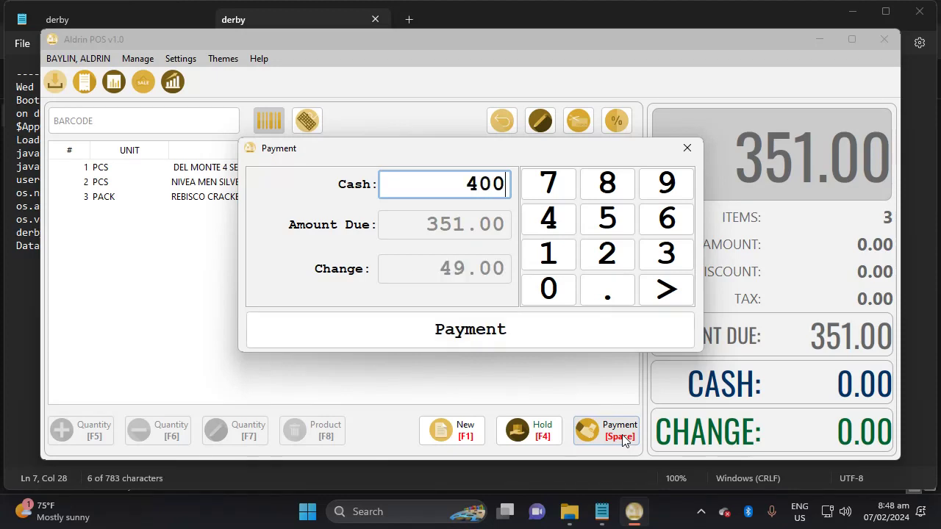
pyautogui.press('Return')
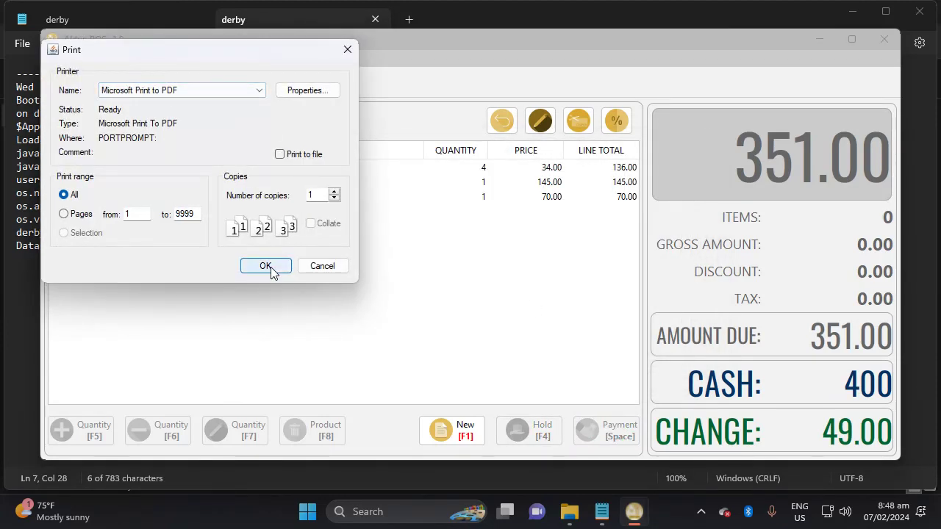
# Print the receipt to PDF and save it over INVOICE.pdf on the Desktop.
pyautogui.click(263, 266)
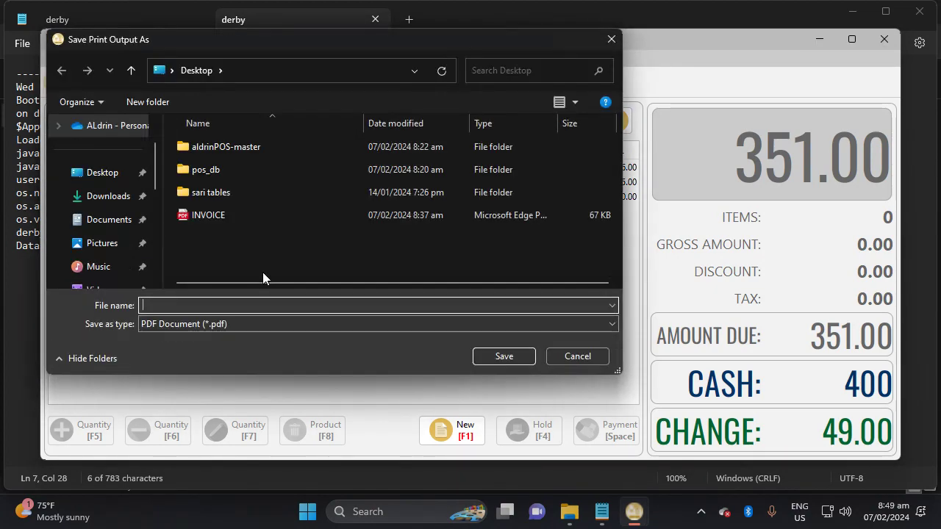
pyautogui.click(220, 208)
pyautogui.click(500, 357)
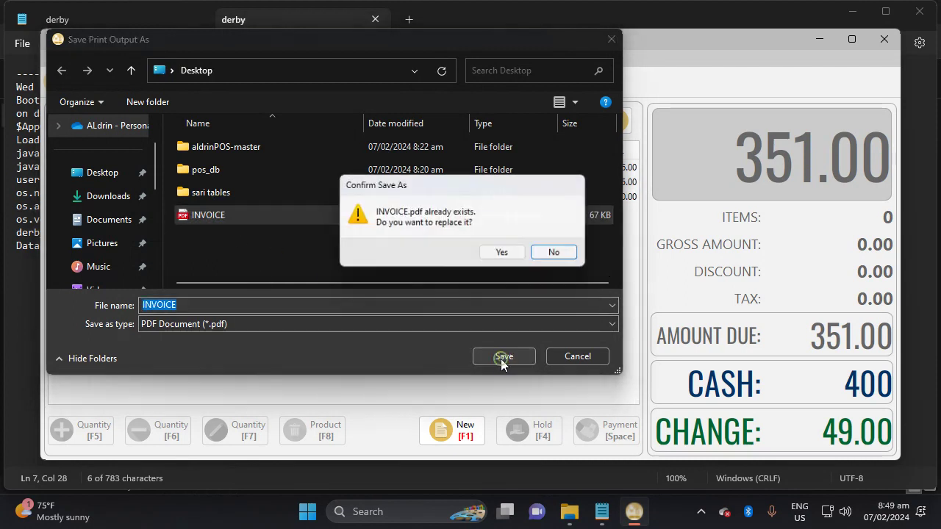
pyautogui.click(505, 255)
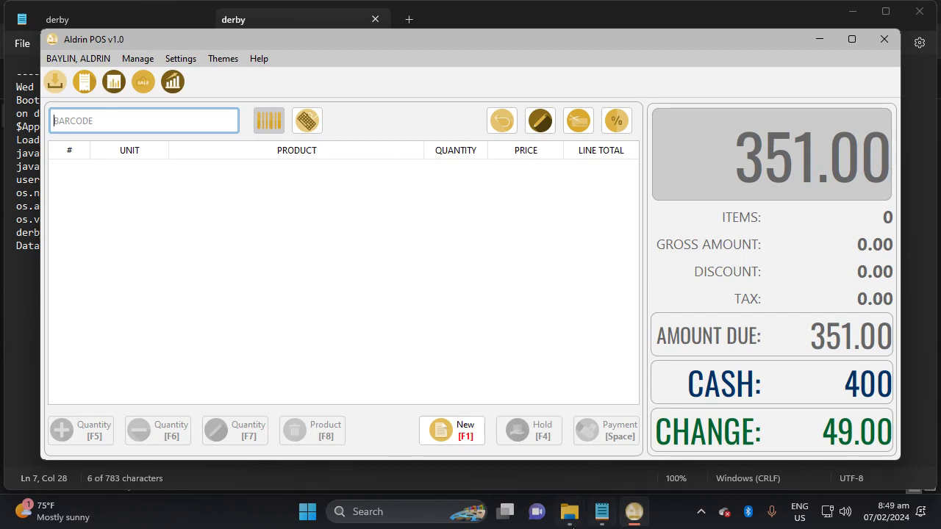
pyautogui.click(570, 512)
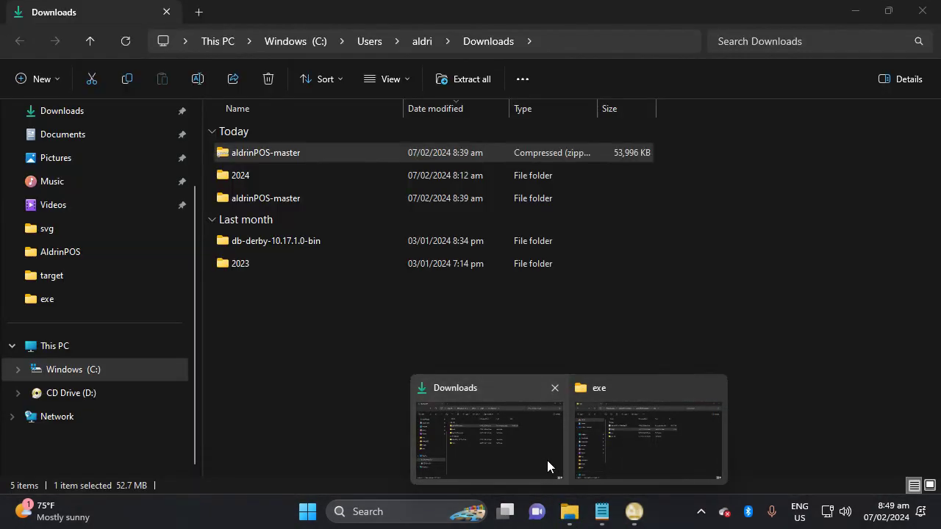
# Open INVOICE.pdf from the Desktop folder in File Explorer.
pyautogui.click(547, 460)
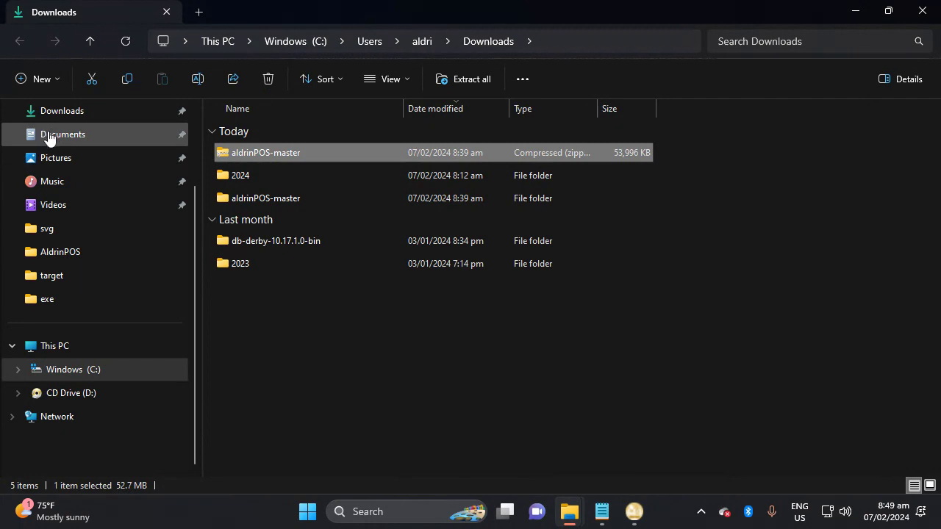
pyautogui.click(61, 111)
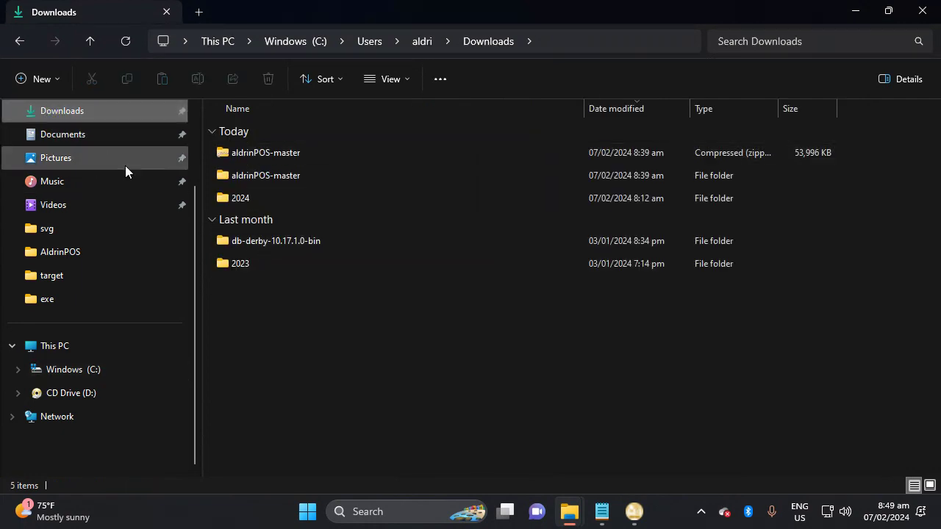
pyautogui.scroll(3, 125, 168)
pyautogui.click(56, 209)
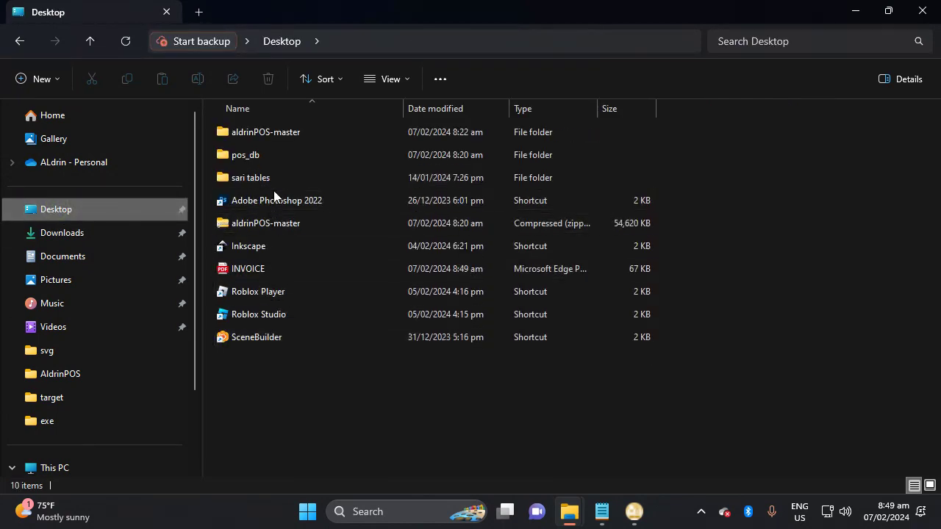
pyautogui.doubleClick(272, 269)
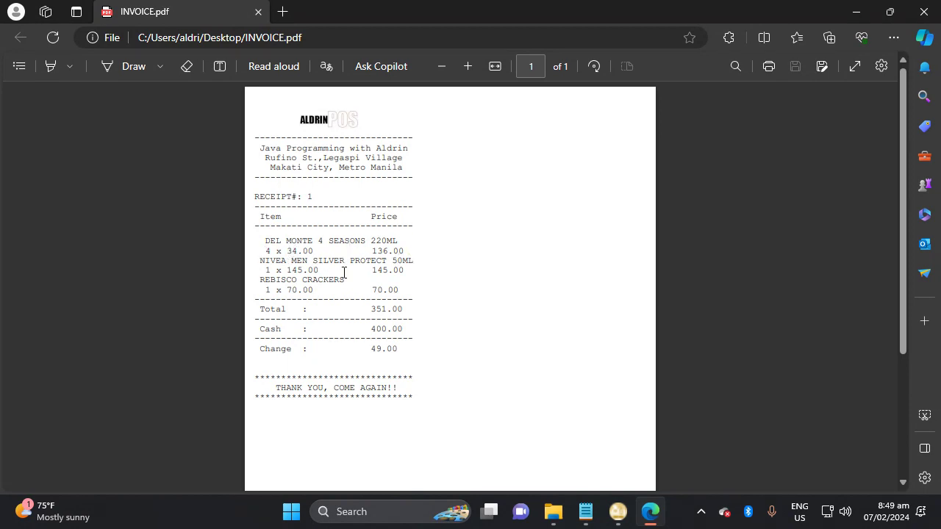
# Highlight the NIVEA, REBISCO and change lines on the receipt, then return to Aldrin POS.
pyautogui.moveTo(267, 270); pyautogui.dragTo(404, 280)
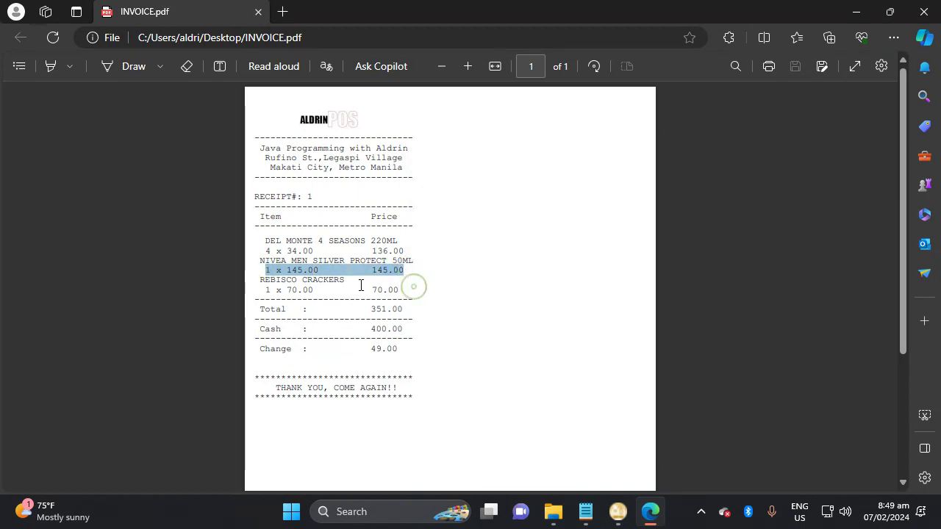
pyautogui.moveTo(264, 288); pyautogui.dragTo(388, 290)
pyautogui.click(410, 290)
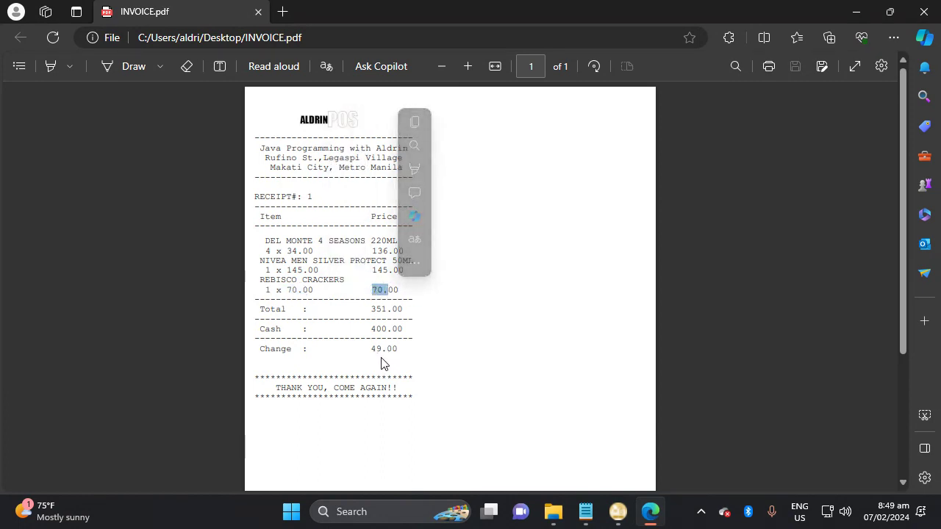
pyautogui.moveTo(376, 350); pyautogui.dragTo(361, 311)
pyautogui.click(414, 331)
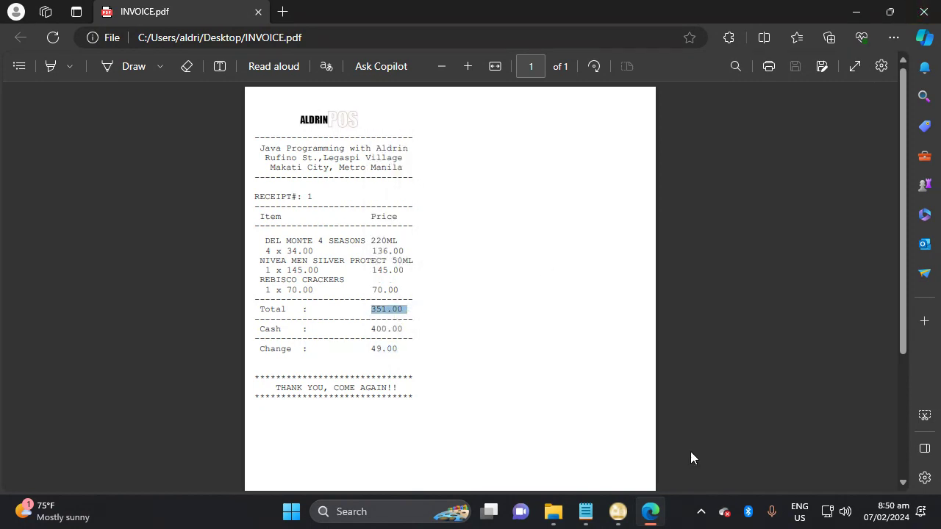
pyautogui.click(620, 517)
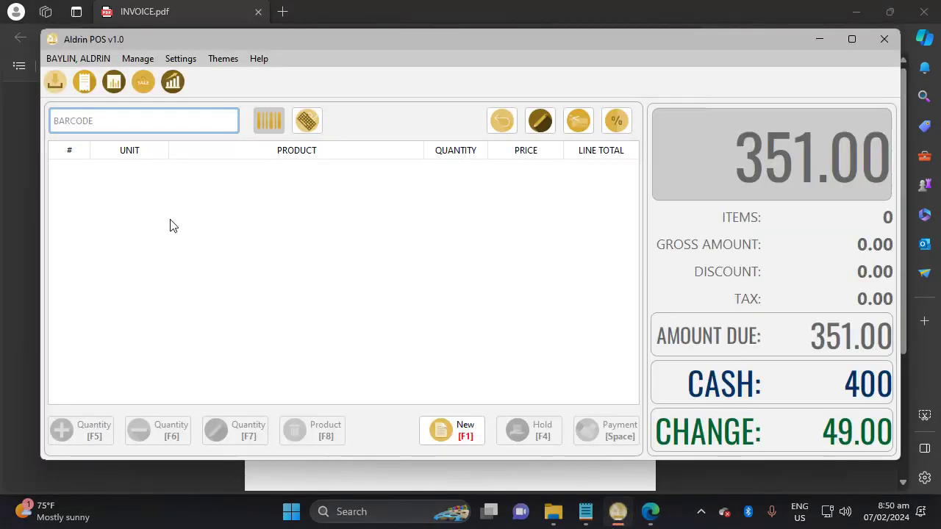
# Set User Sales START and END to 2024-Feb-07 08:48:54 AM, showing one 351.00 transaction.
pyautogui.click(146, 80)
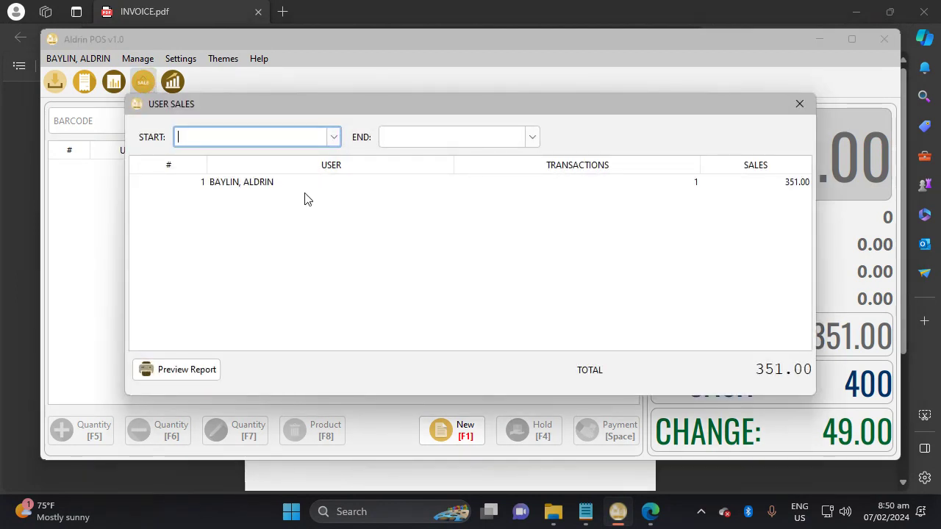
pyautogui.click(281, 185)
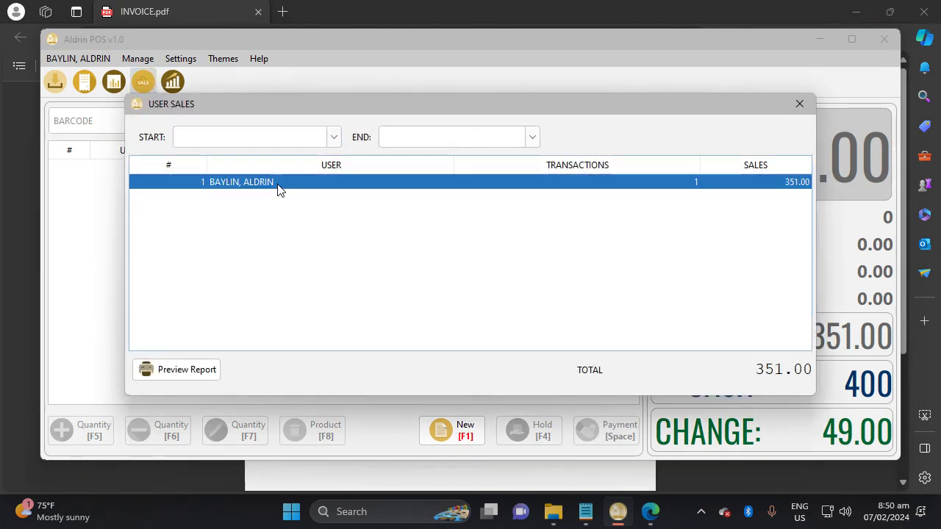
pyautogui.click(336, 138)
pyautogui.click(316, 155)
pyautogui.click(532, 137)
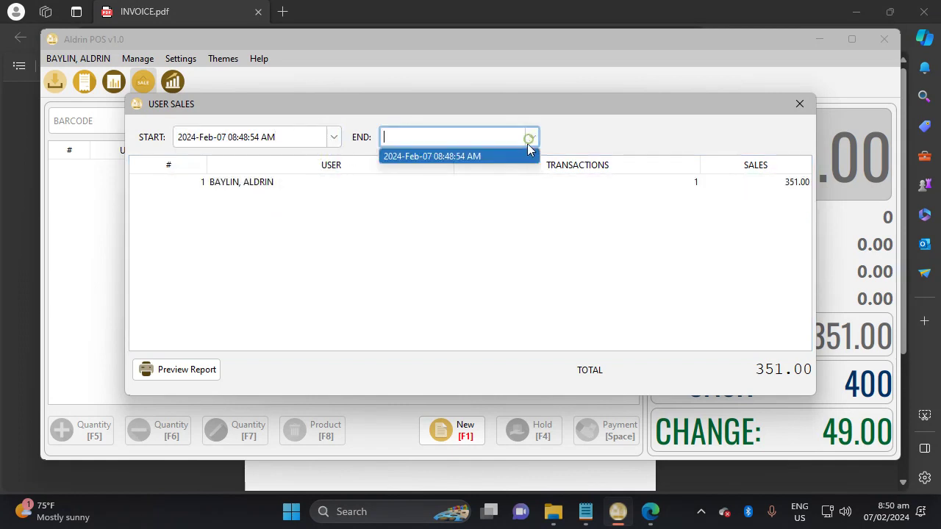
pyautogui.click(520, 155)
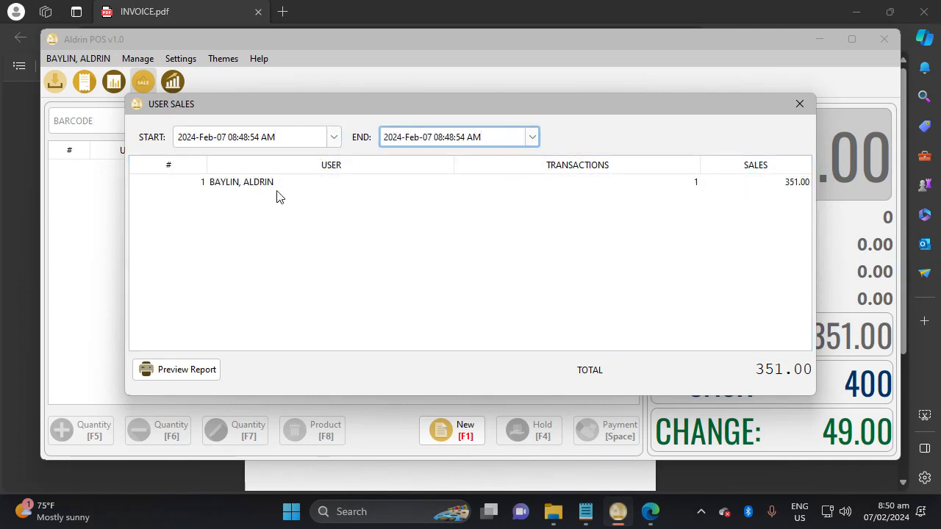
pyautogui.click(247, 189)
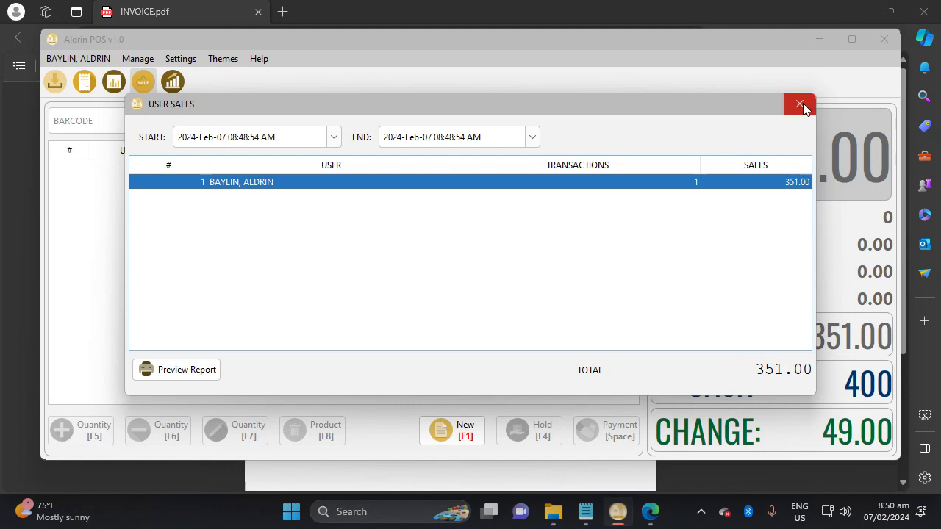
pyautogui.click(335, 138)
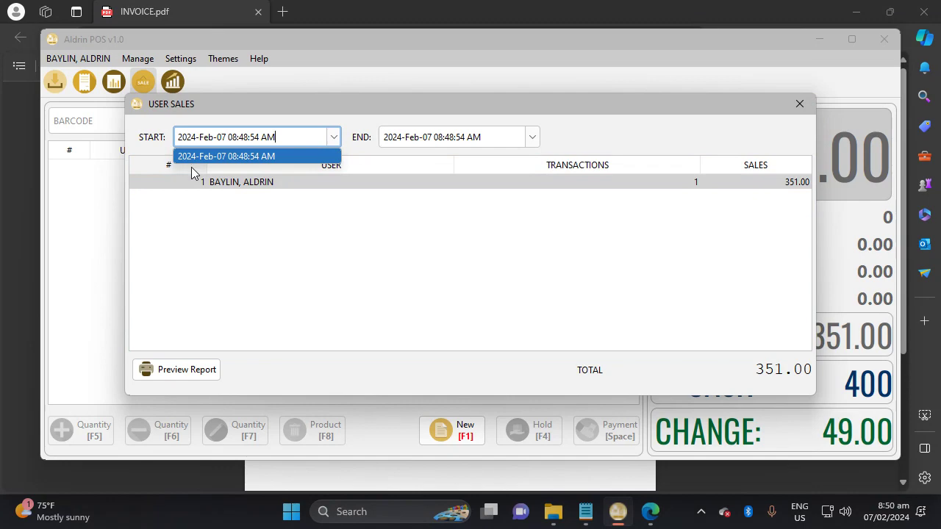
pyautogui.click(577, 282)
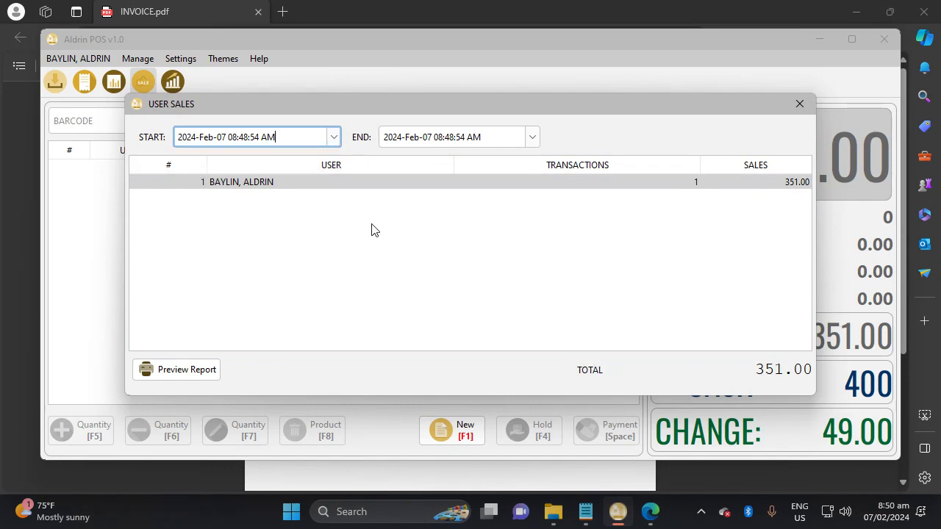
pyautogui.click(802, 105)
# Set the Profit report range to 2024-Feb-07 08:48:54 AM and preview the 48.80 profit report.
pyautogui.click(172, 83)
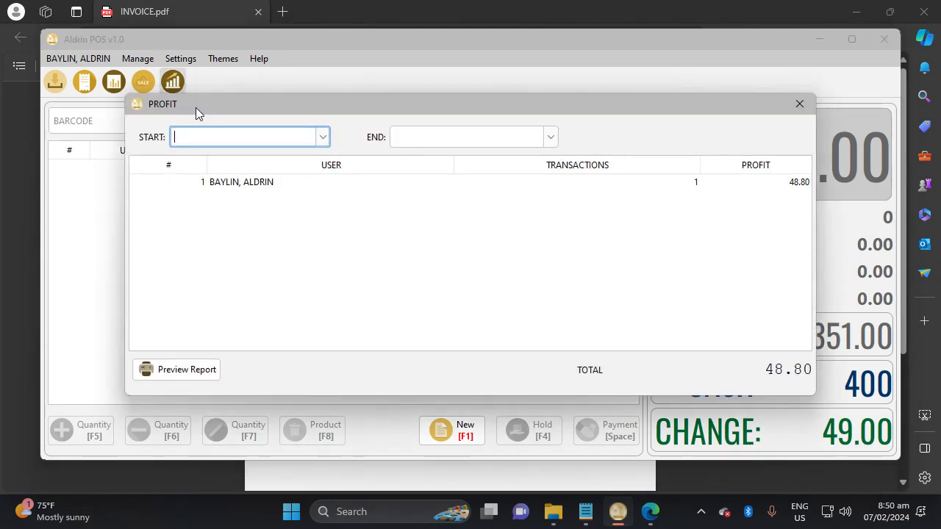
pyautogui.click(322, 137)
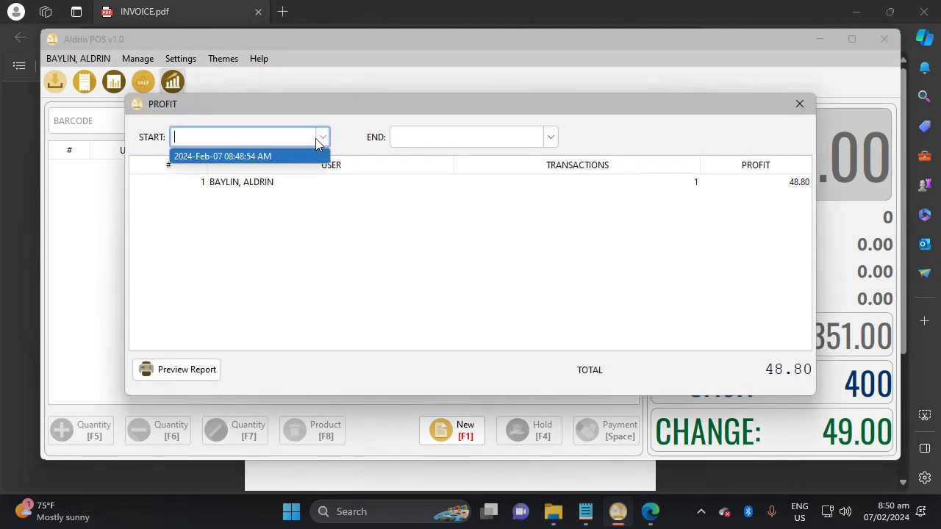
pyautogui.click(292, 157)
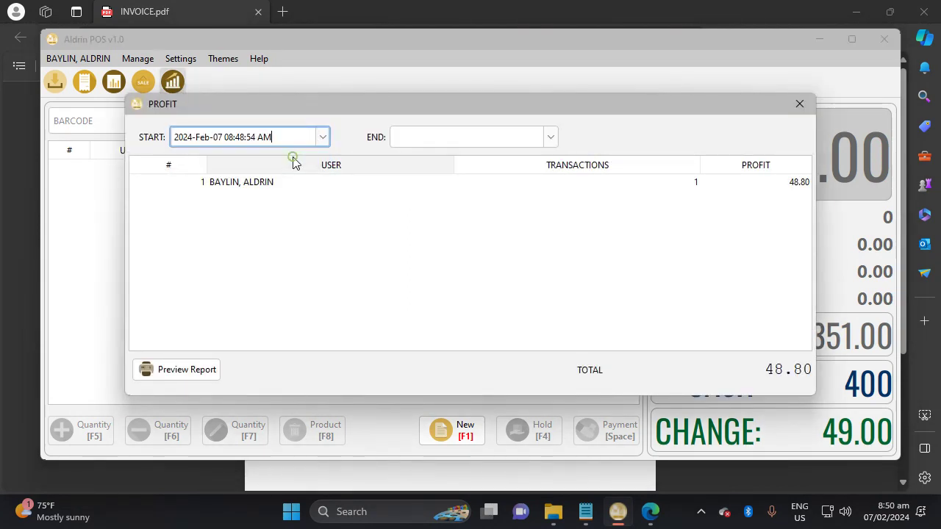
pyautogui.click(550, 137)
pyautogui.click(535, 157)
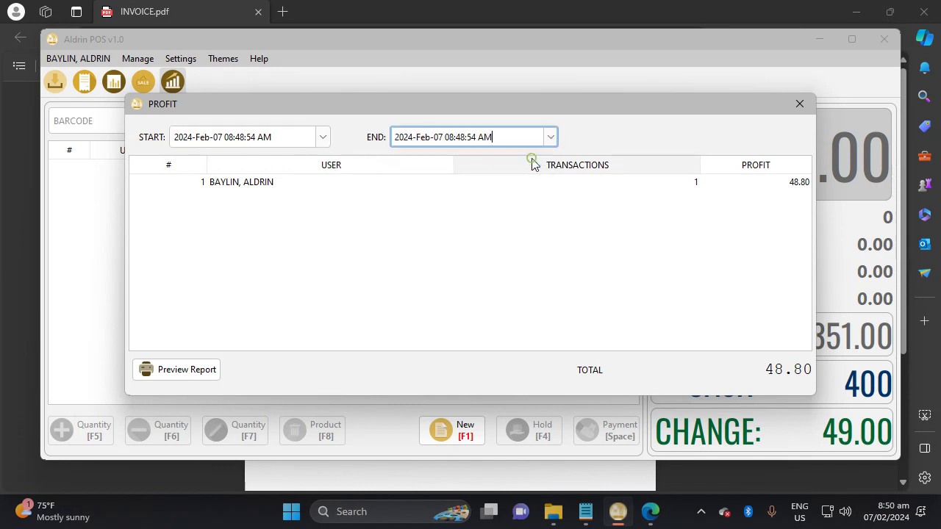
pyautogui.click(278, 139)
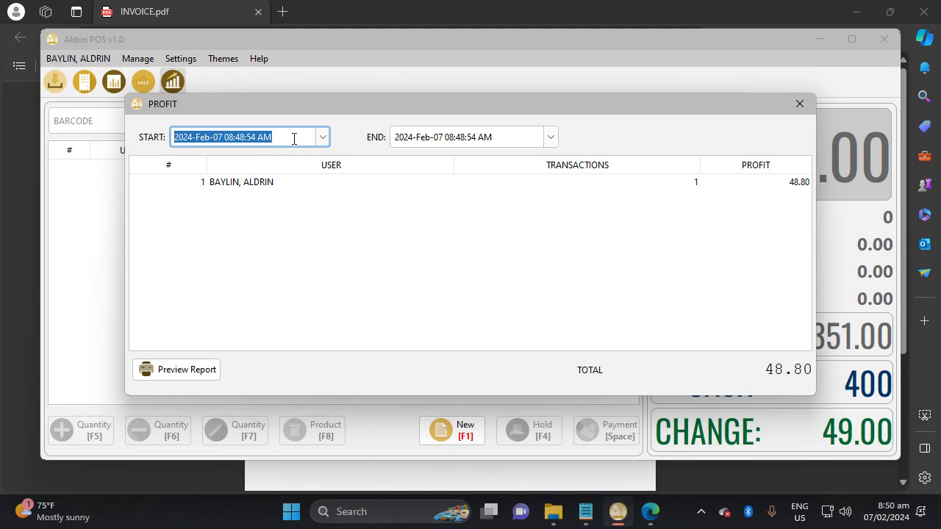
pyautogui.click(511, 139)
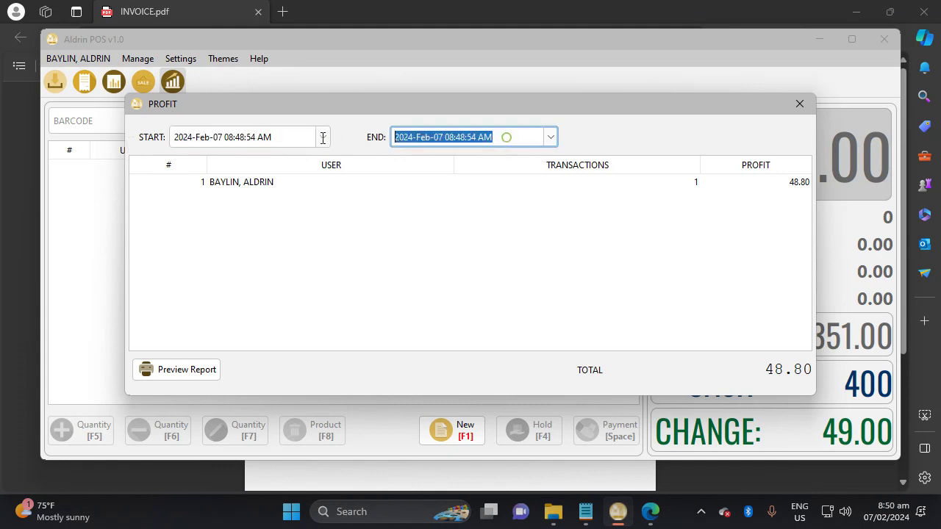
pyautogui.click(247, 185)
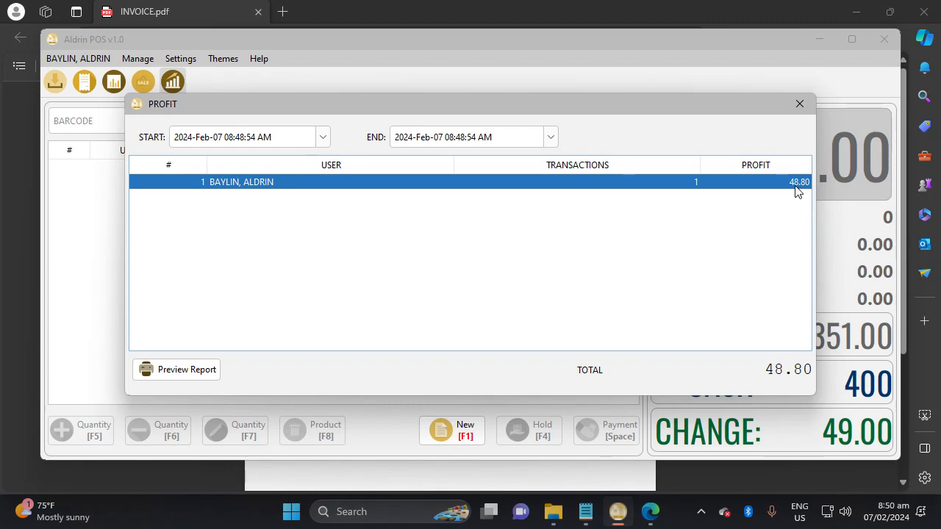
pyautogui.click(192, 372)
pyautogui.scroll(-2, 492, 251)
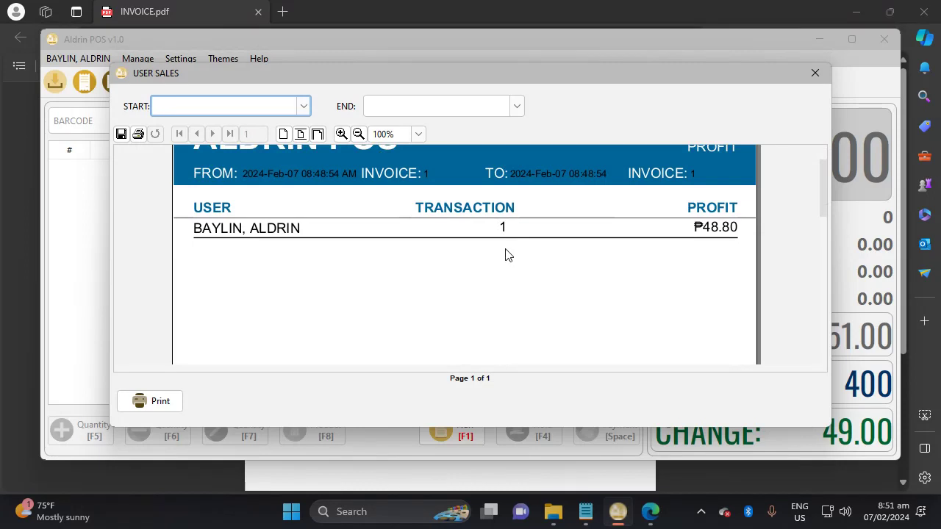
# Check the START and END date lists, then close the profit report preview and PROFIT window.
pyautogui.scroll(2, 505, 254)
pyautogui.click(303, 107)
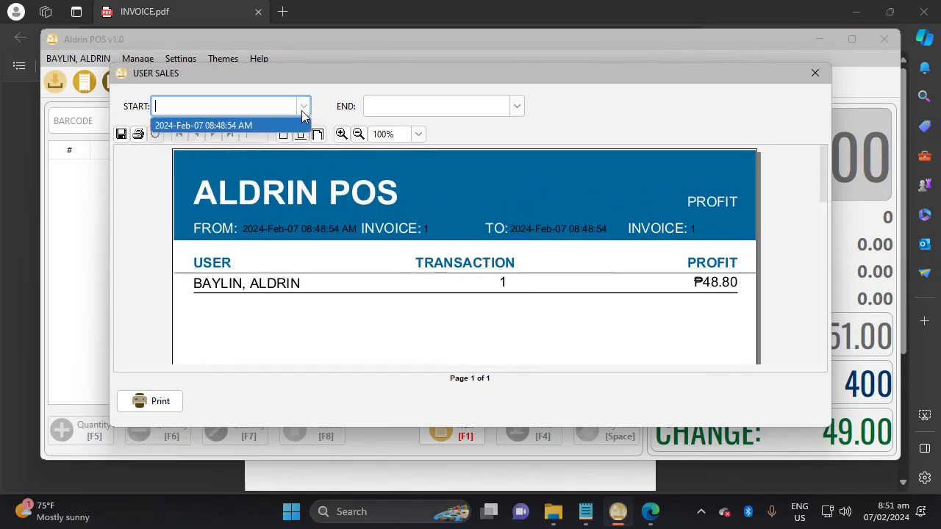
pyautogui.click(517, 109)
pyautogui.click(686, 229)
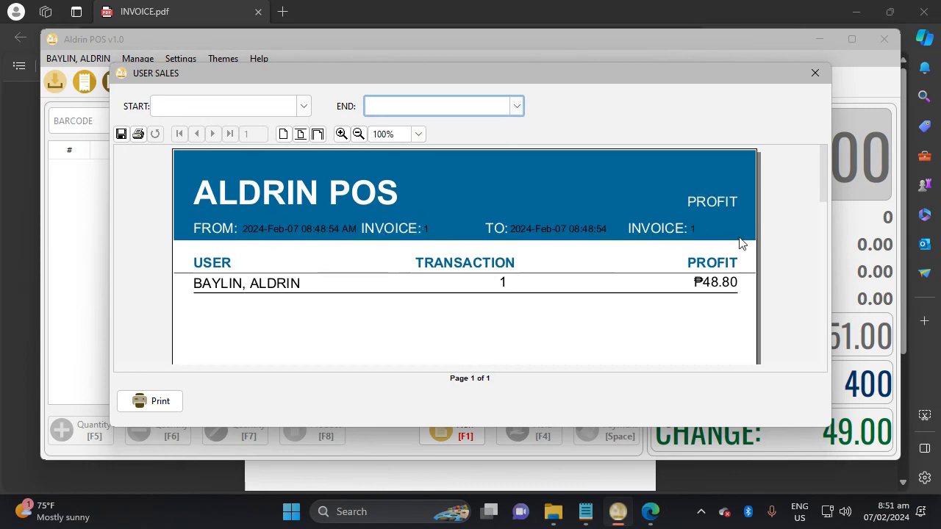
pyautogui.click(814, 73)
pyautogui.click(800, 104)
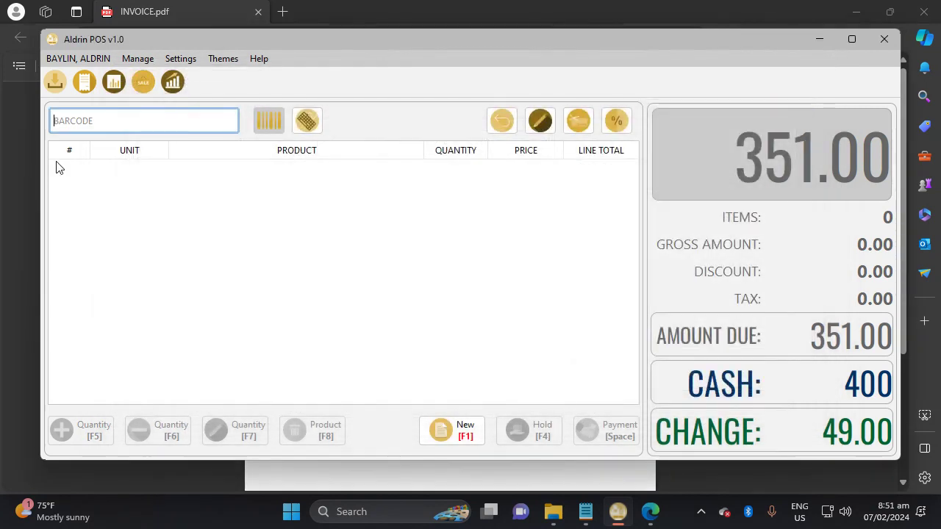
pyautogui.click(84, 82)
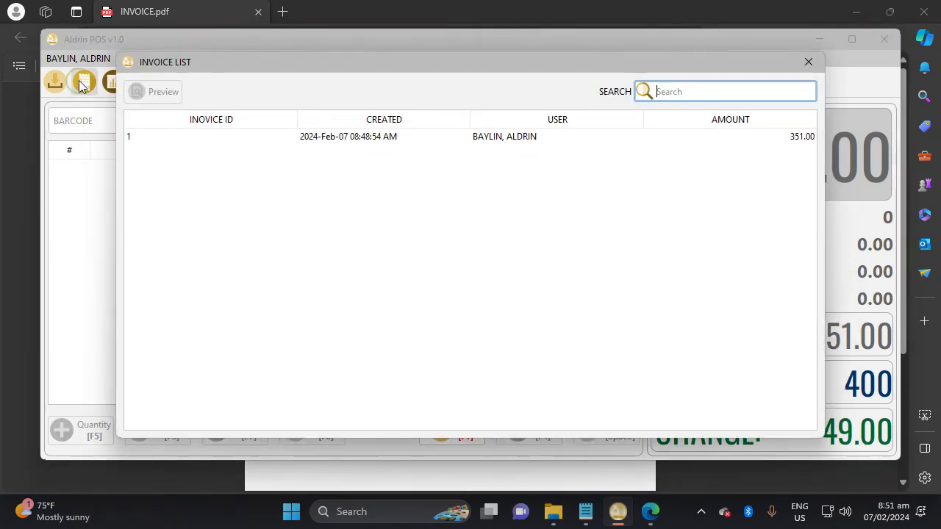
pyautogui.click(360, 140)
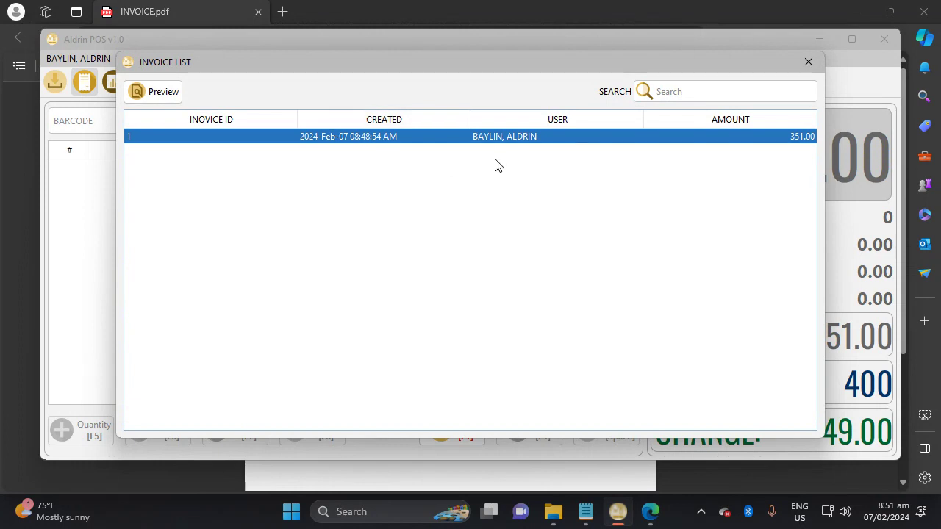
pyautogui.click(808, 62)
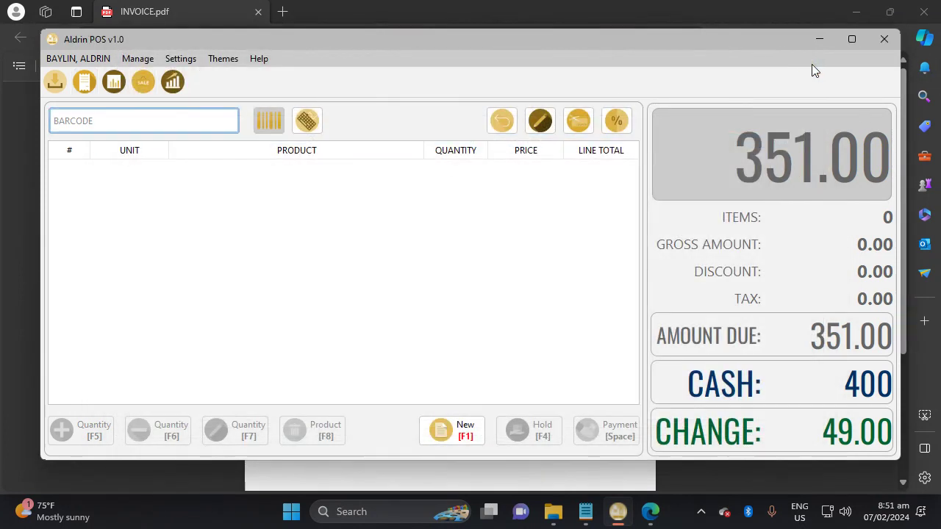